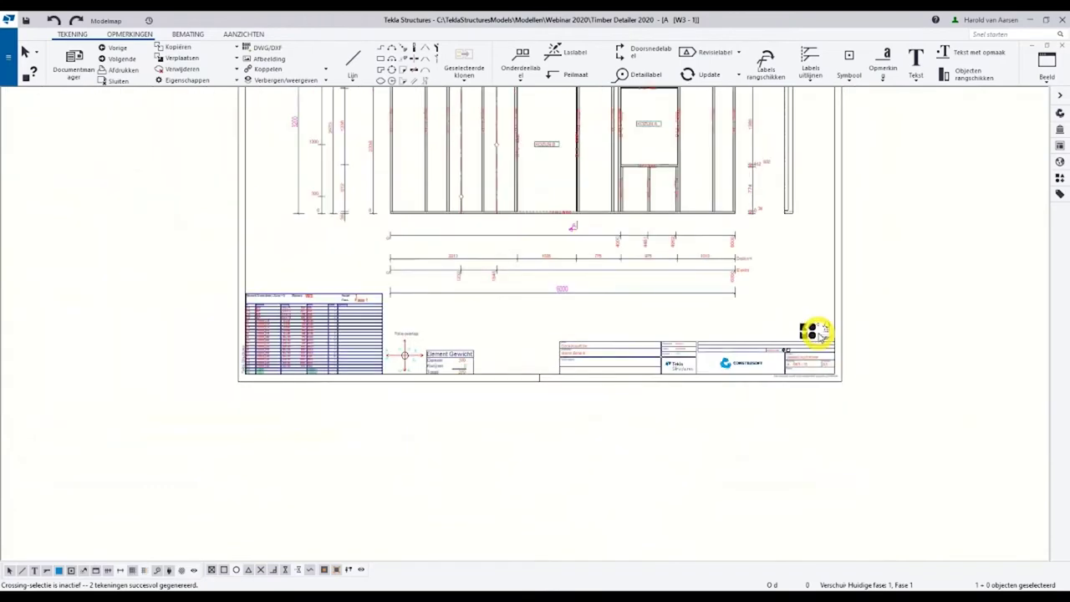
# Advance from wall drawing W3 - 1 to W3 - 2 and examine its sheathing panel labels, conduits and dimension lines.
pyautogui.moveTo(561, 298); pyautogui.dragTo(535, 459, button='middle')
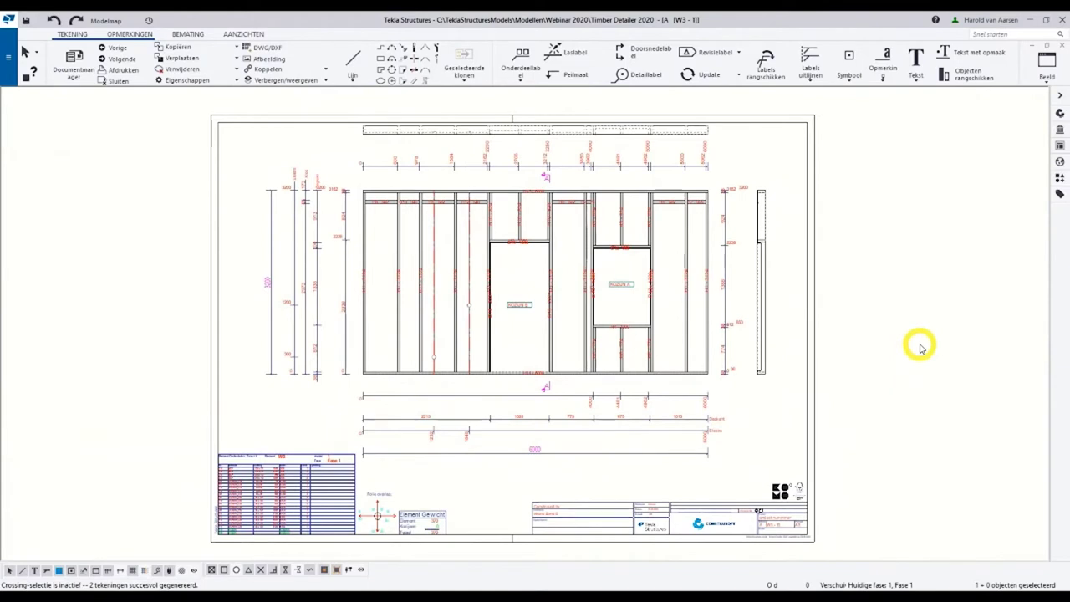
pyautogui.hotkey('ctrl', 'pagedown')
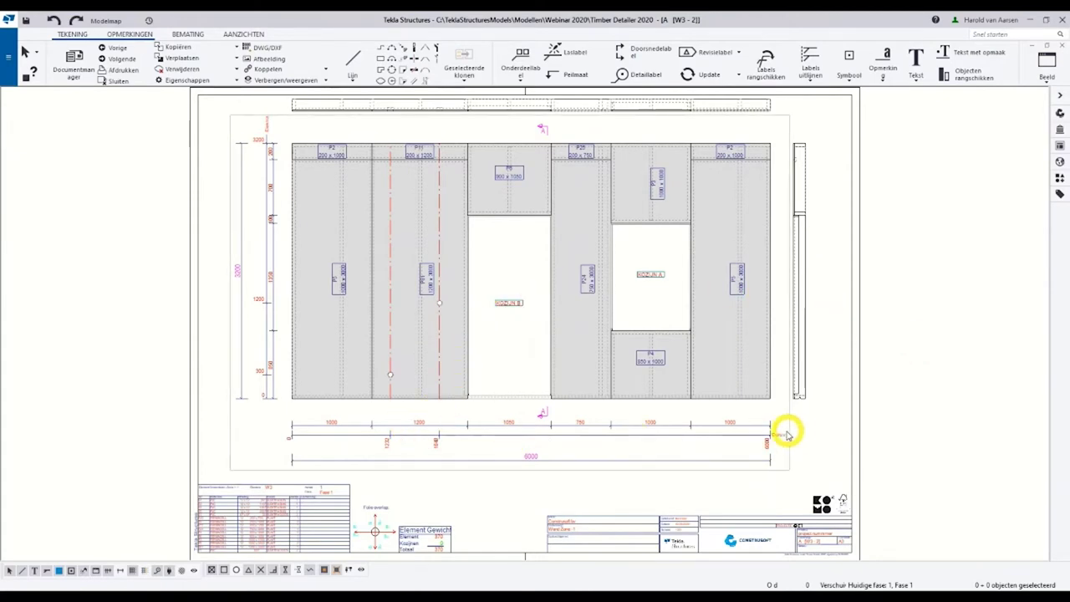
pyautogui.scroll(5, 777, 443)
pyautogui.scroll(-7, 778, 443)
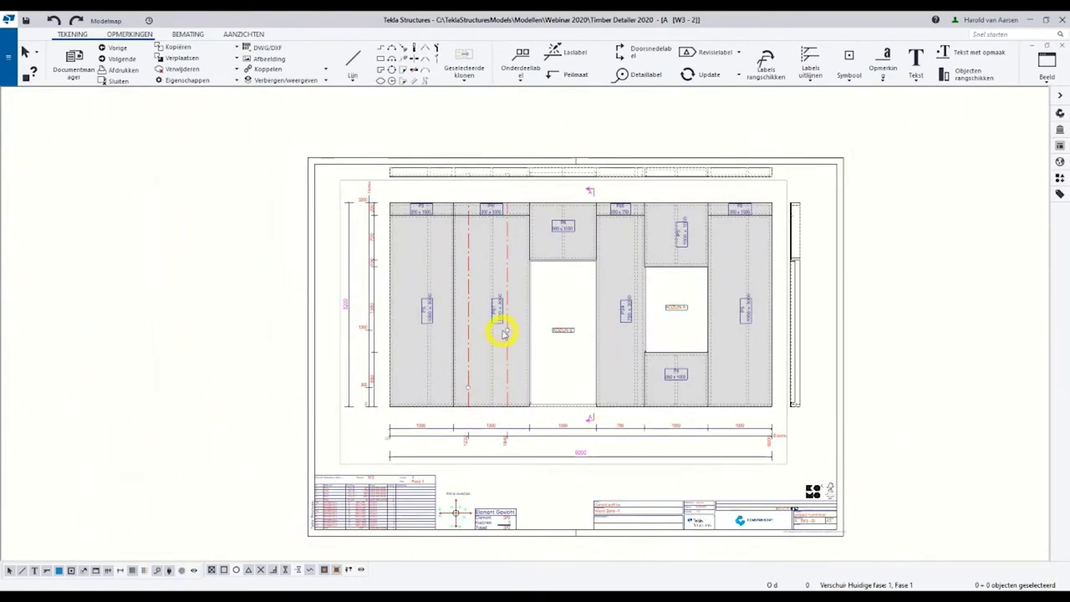
pyautogui.scroll(5, 502, 331)
pyautogui.scroll(-6, 505, 331)
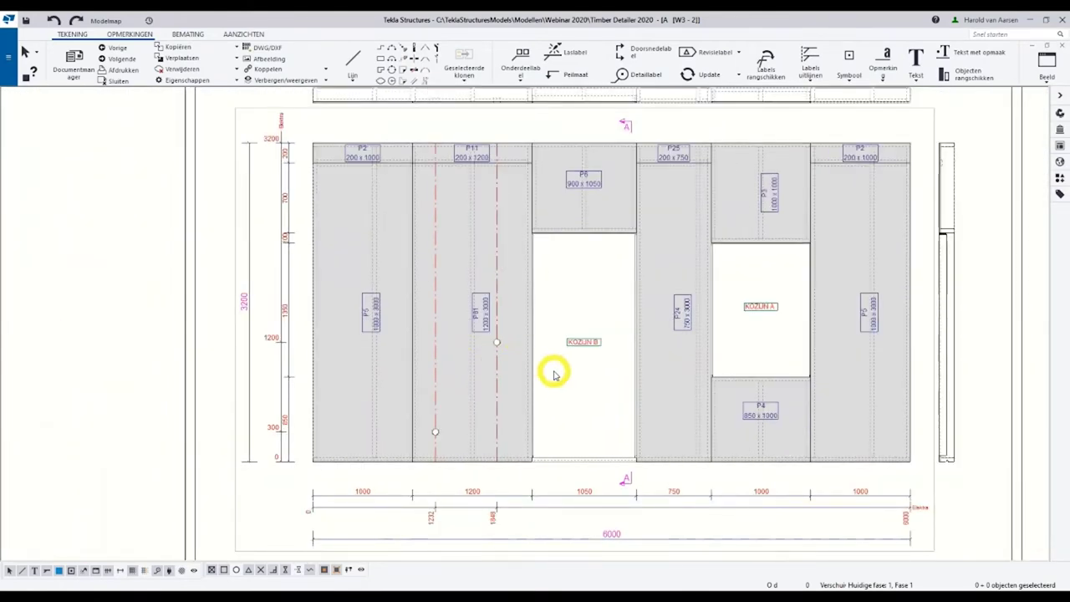
# Examine the element parts list and the element weight table on wall drawing W3 - 2.
pyautogui.scroll(-1, 552, 371)
pyautogui.moveTo(462, 458); pyautogui.dragTo(466, 318, button='middle')
pyautogui.scroll(2, 355, 441)
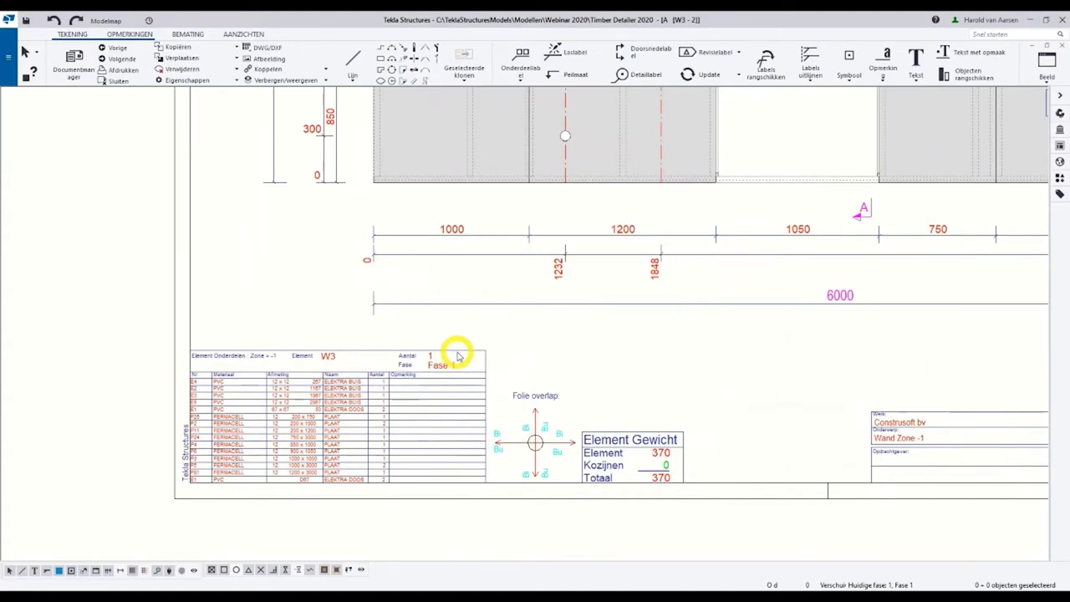
pyautogui.scroll(-3, 398, 382)
pyautogui.moveTo(514, 327); pyautogui.dragTo(445, 412, button='middle')
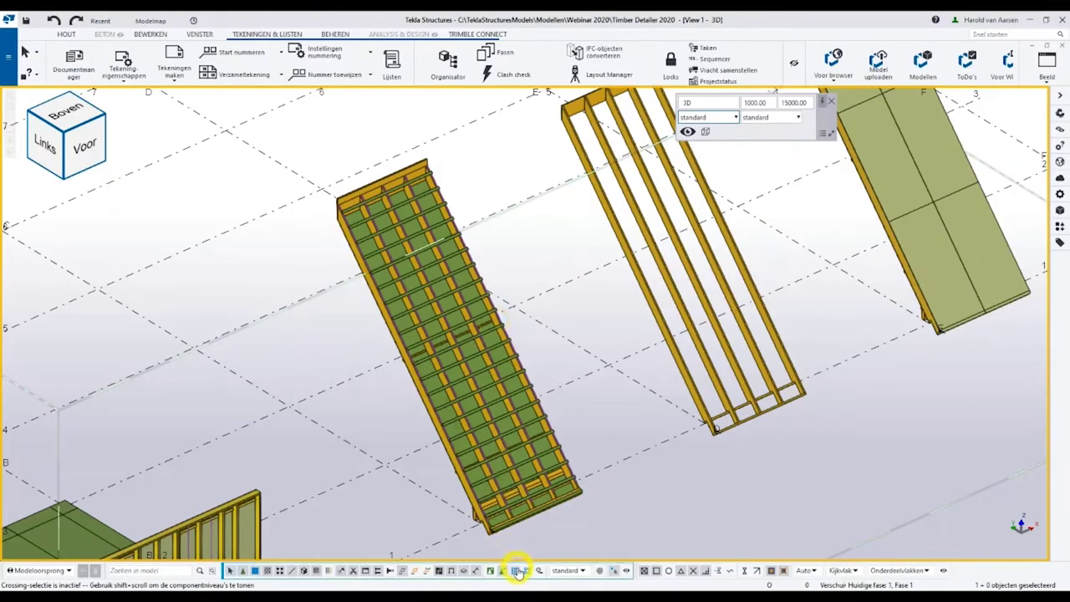
# Select the complete battened roof element in the 3D model and create its drawings with the Hout Dak Zone wizard.
pyautogui.click(514, 570)
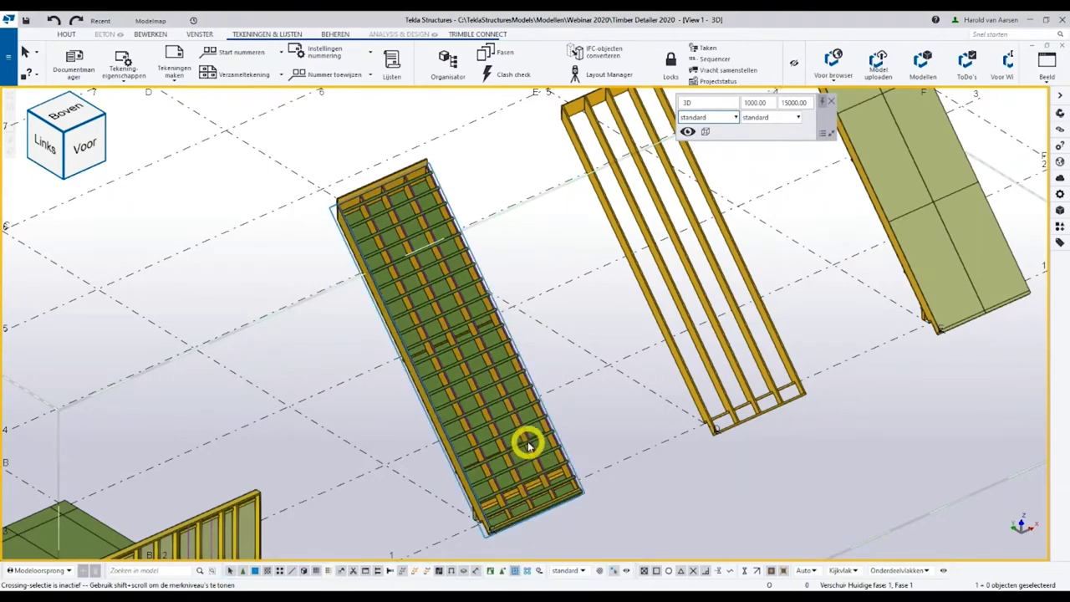
pyautogui.click(528, 446)
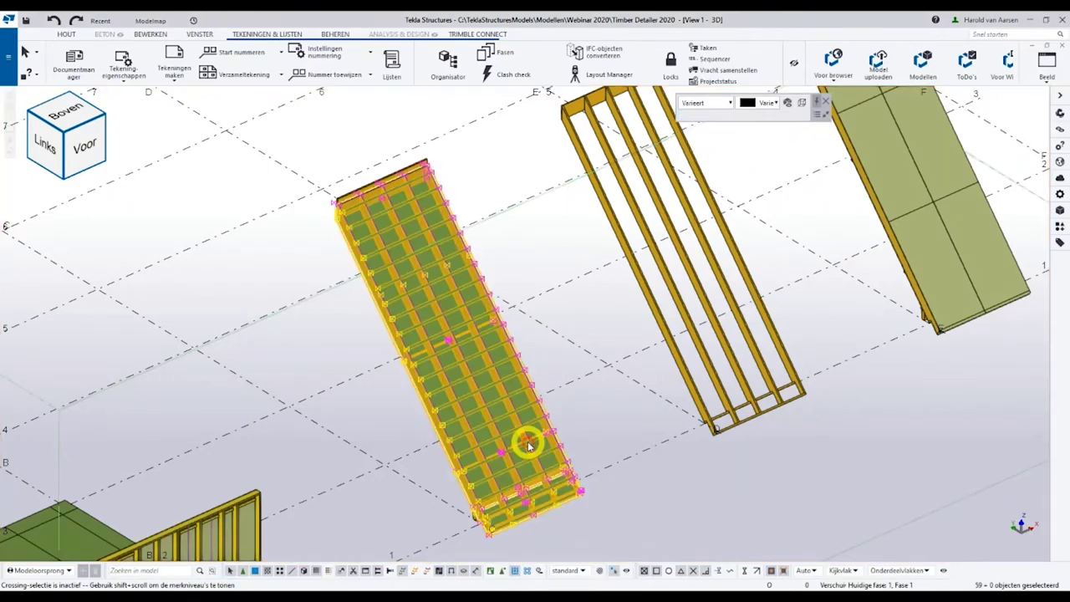
pyautogui.click(176, 59)
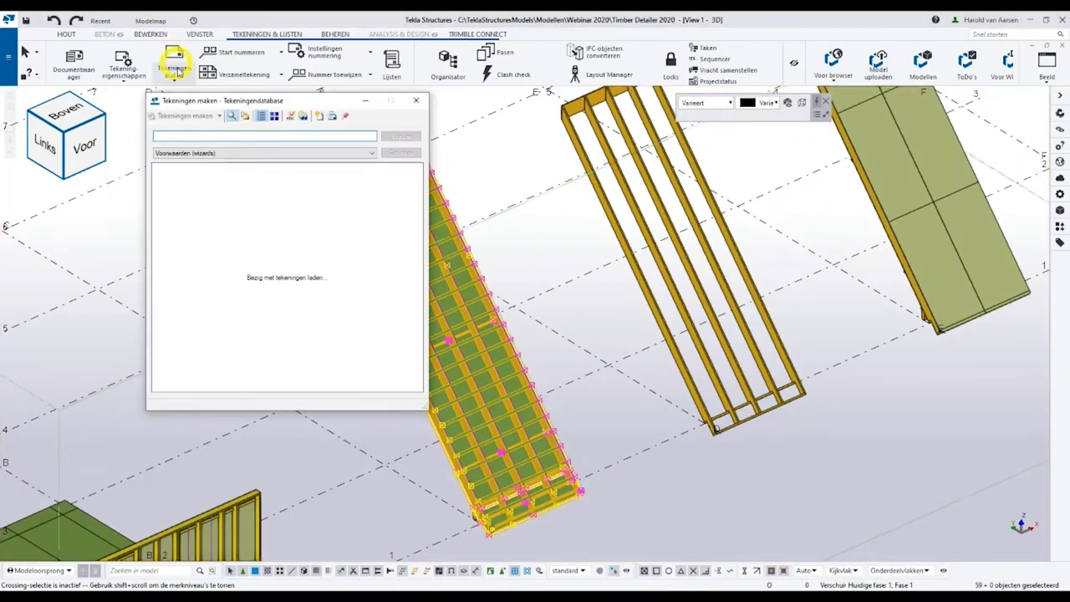
pyautogui.click(192, 209)
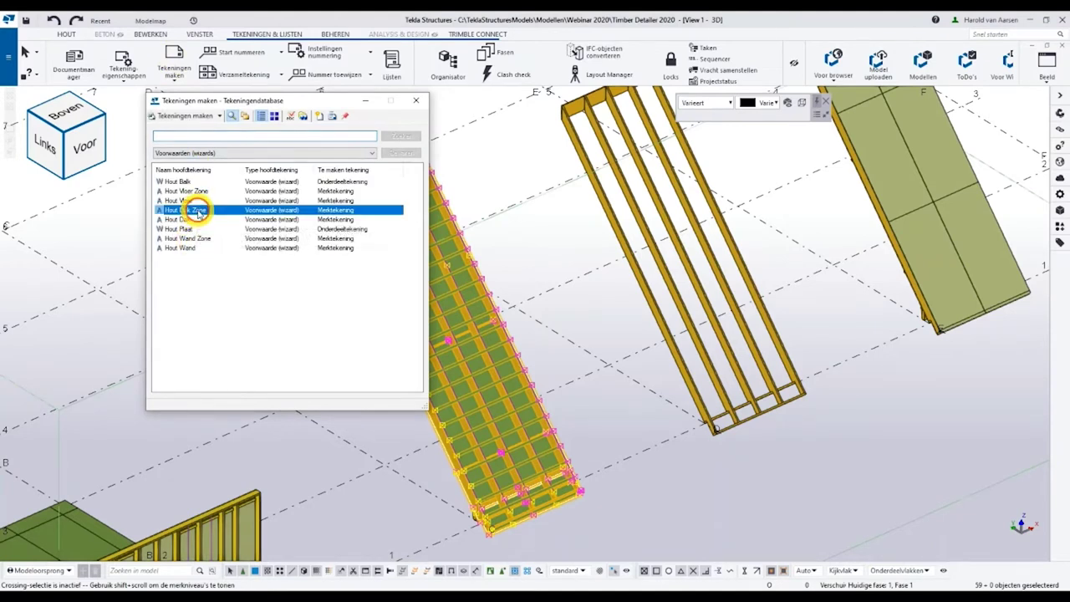
pyautogui.click(178, 118)
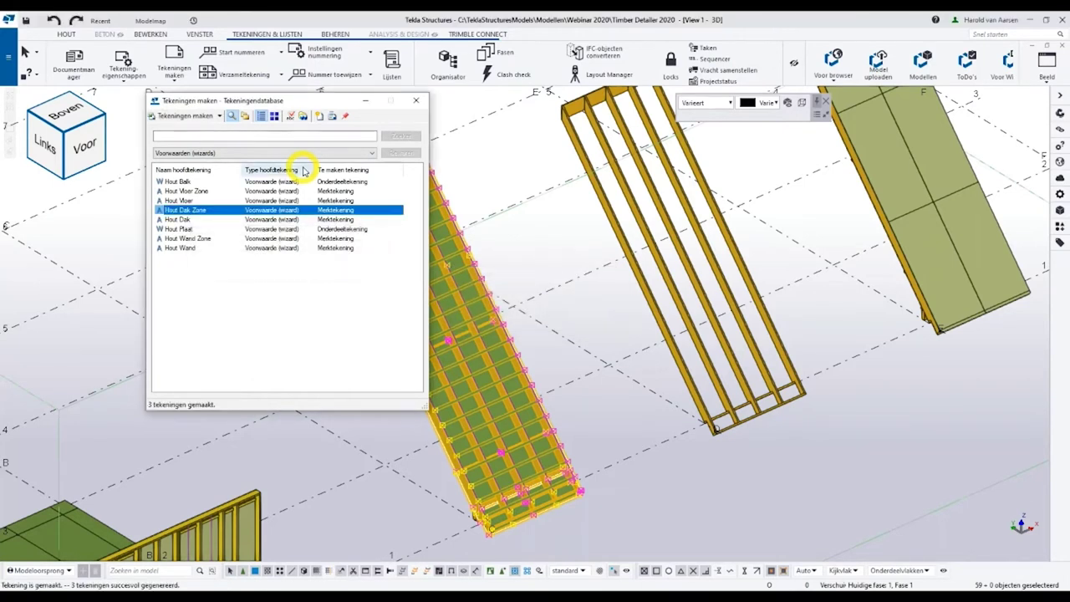
pyautogui.click(417, 101)
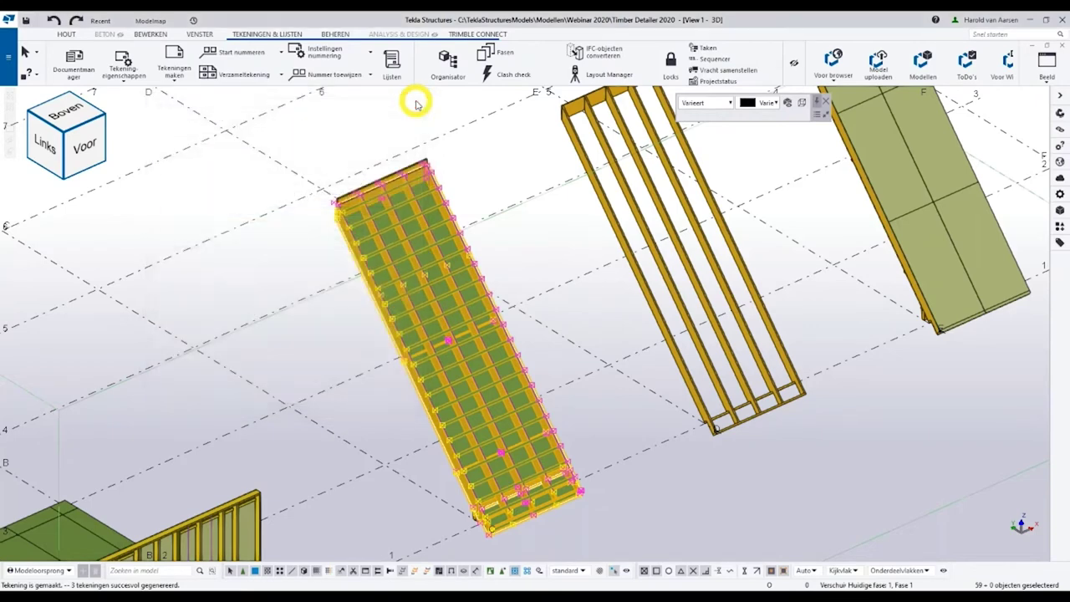
# Open the Dakelement Zone 0 frame drawing D1 - 1 from the document manager and close the manager.
pyautogui.click(76, 58)
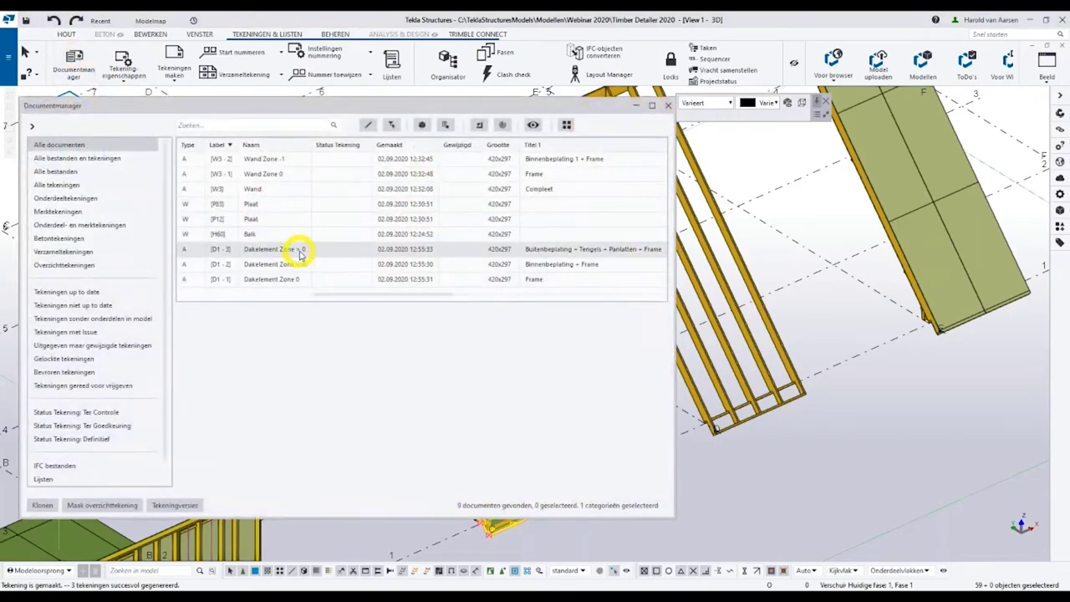
pyautogui.click(302, 255)
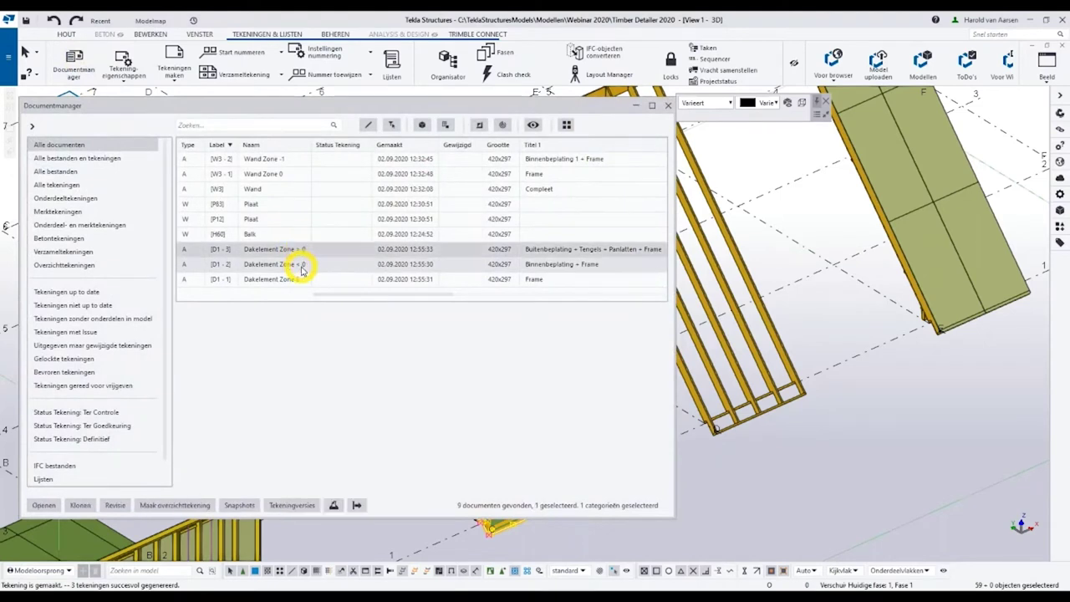
pyautogui.click(301, 266)
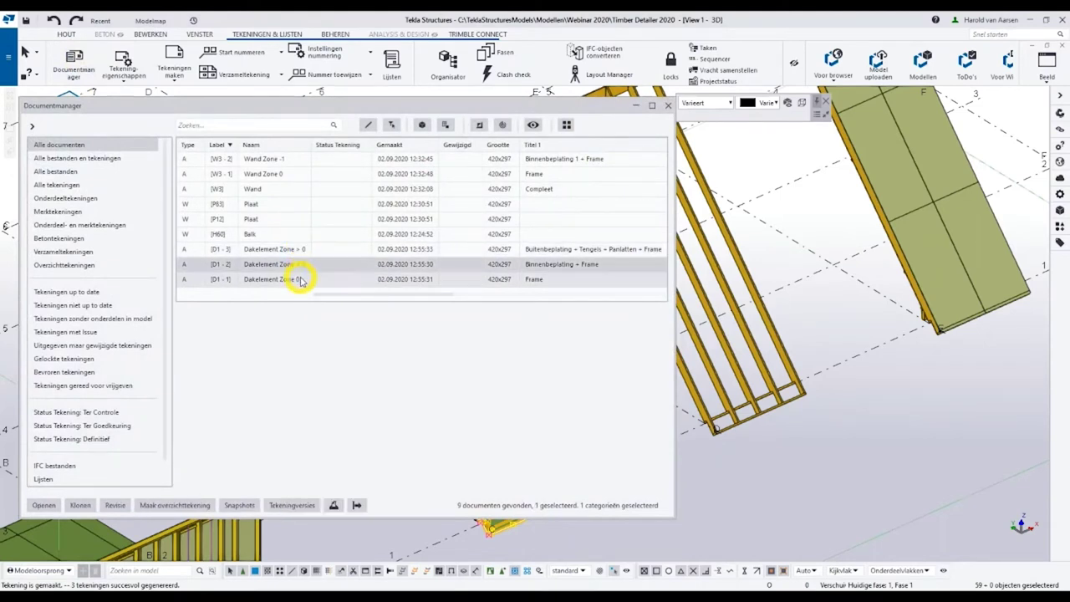
pyautogui.click(301, 280)
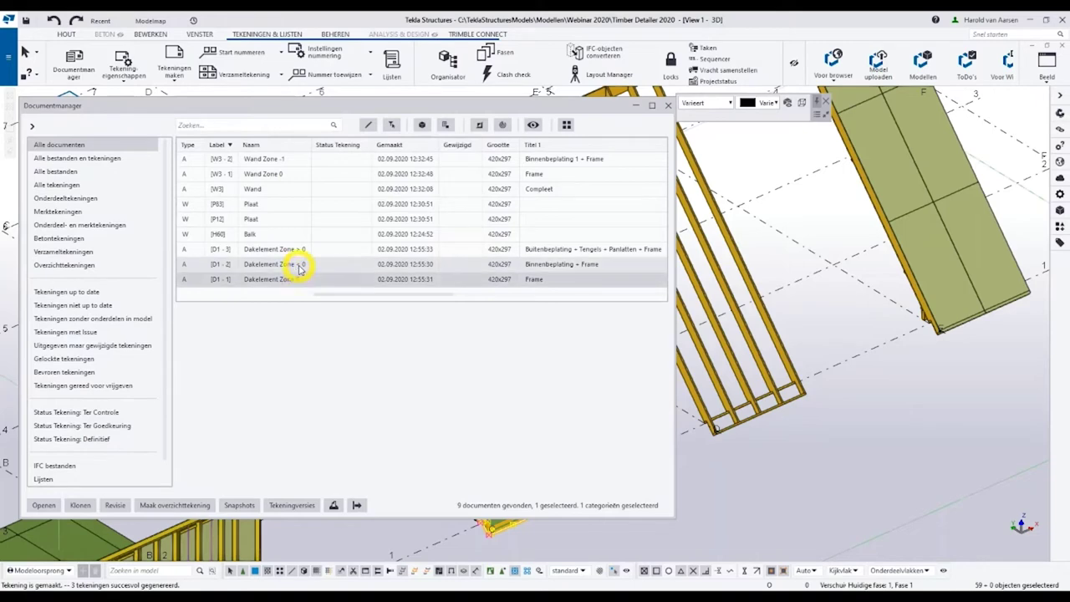
pyautogui.doubleClick(287, 280)
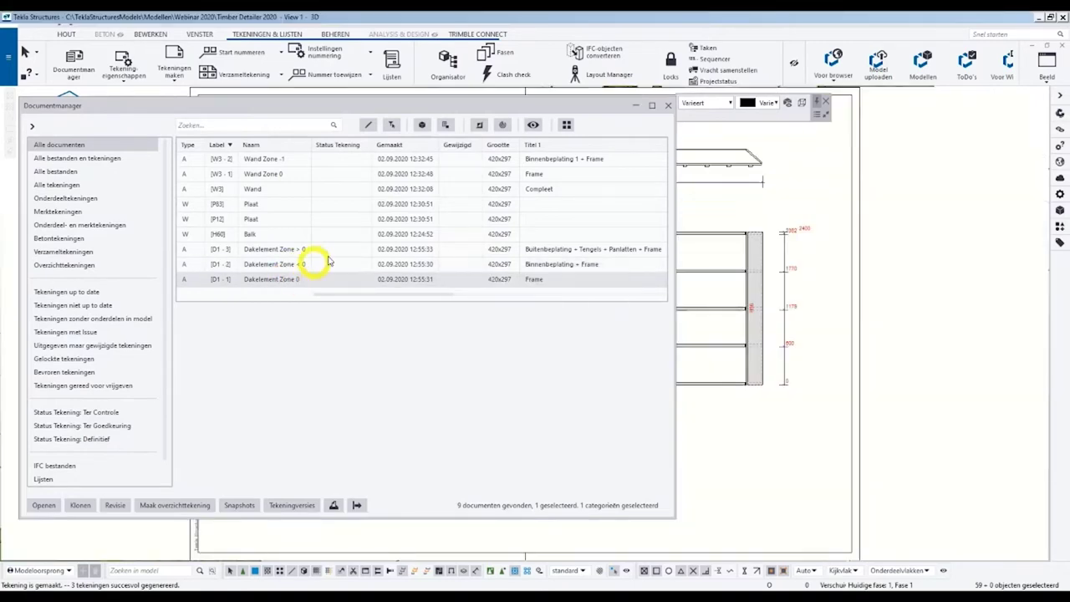
pyautogui.click(667, 106)
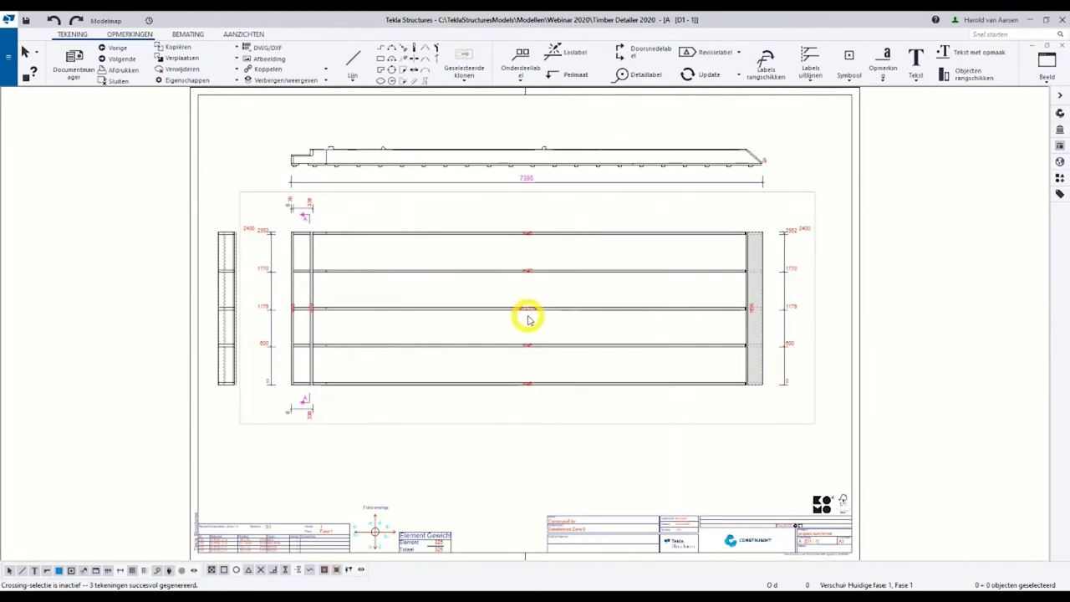
# Examine the rafter labels and the dimensions of the roof frame on drawing D1 - 1.
pyautogui.scroll(2, 518, 308)
pyautogui.scroll(3, 518, 310)
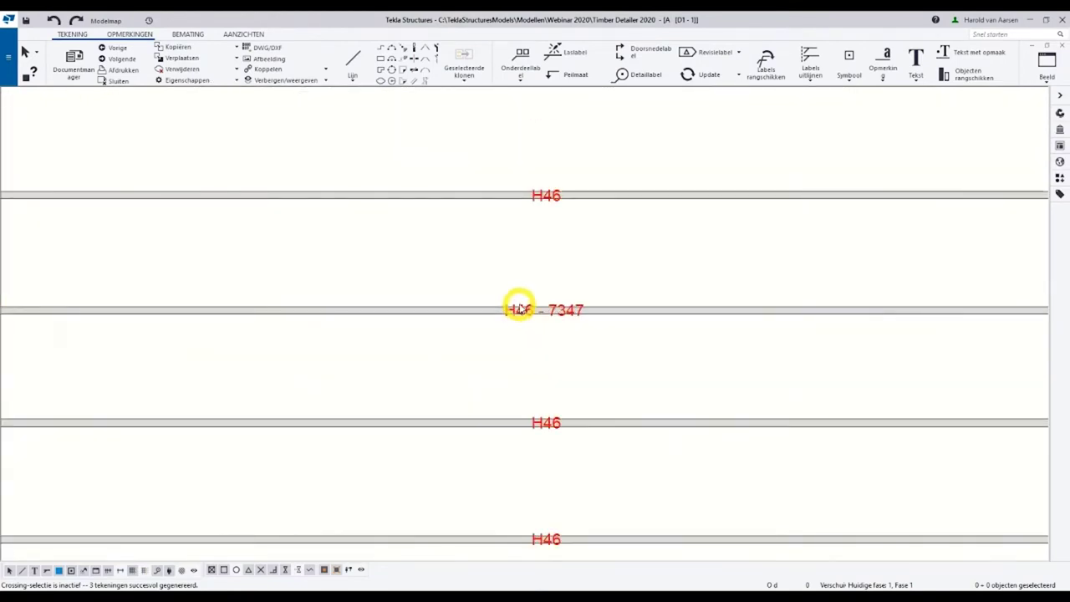
pyautogui.scroll(-5, 519, 308)
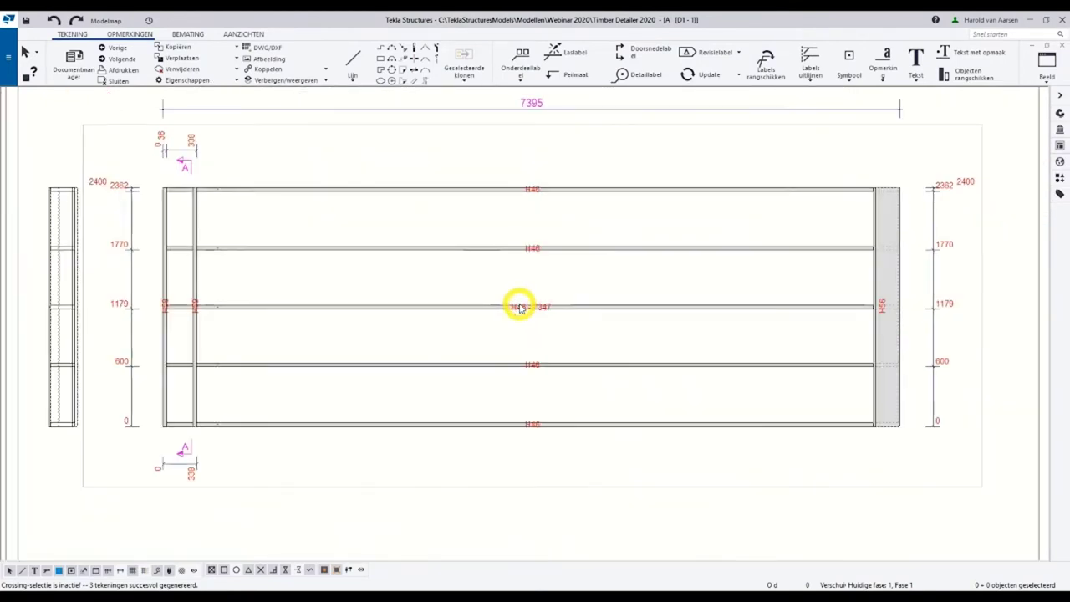
pyautogui.scroll(-1, 518, 308)
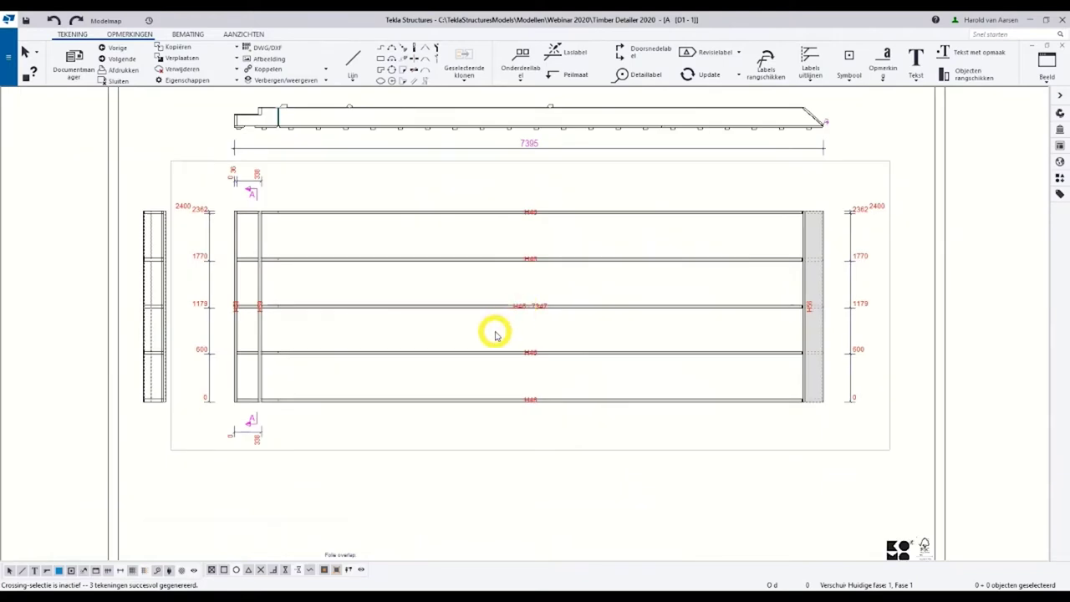
# Examine the Zone = 0 parts list and the element weight on drawing D1 - 1, and return to the full sheet.
pyautogui.moveTo(494, 335)
pyautogui.mouseDown(button='middle')
pyautogui.moveTo(510, 292)
pyautogui.moveTo(606, 139)
pyautogui.mouseUp(button='middle')
pyautogui.scroll(1, 411, 411)
pyautogui.scroll(2, 334, 421)
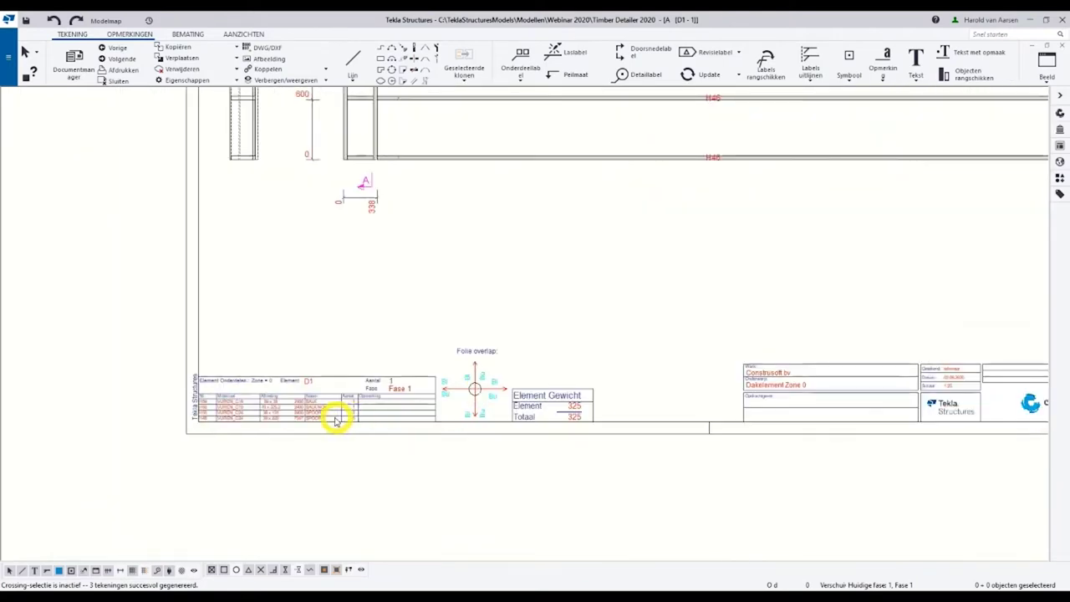
pyautogui.scroll(1, 309, 418)
pyautogui.scroll(2, 280, 414)
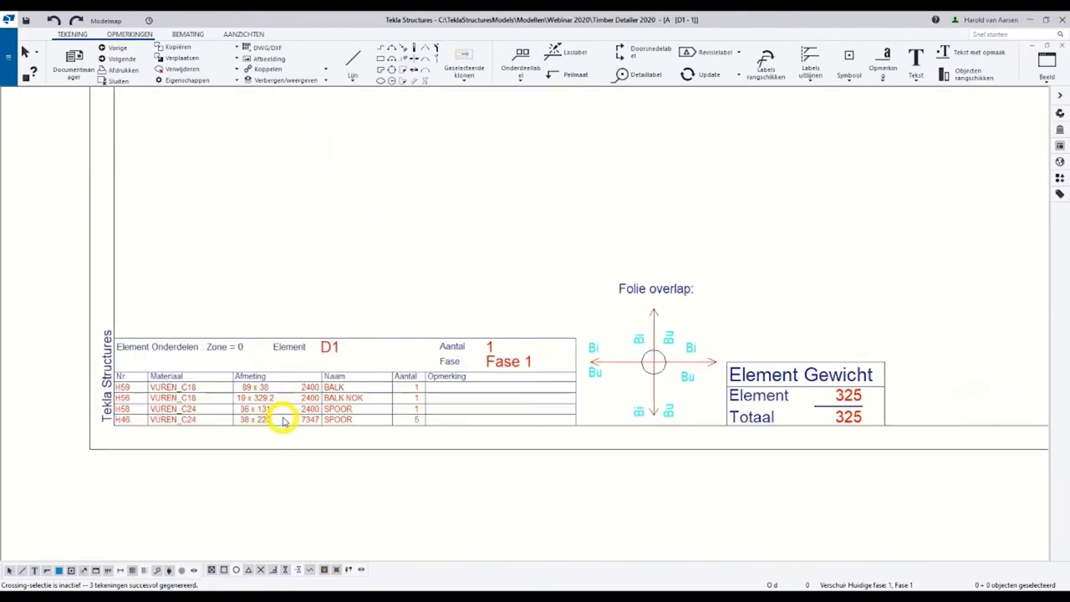
pyautogui.click(234, 349)
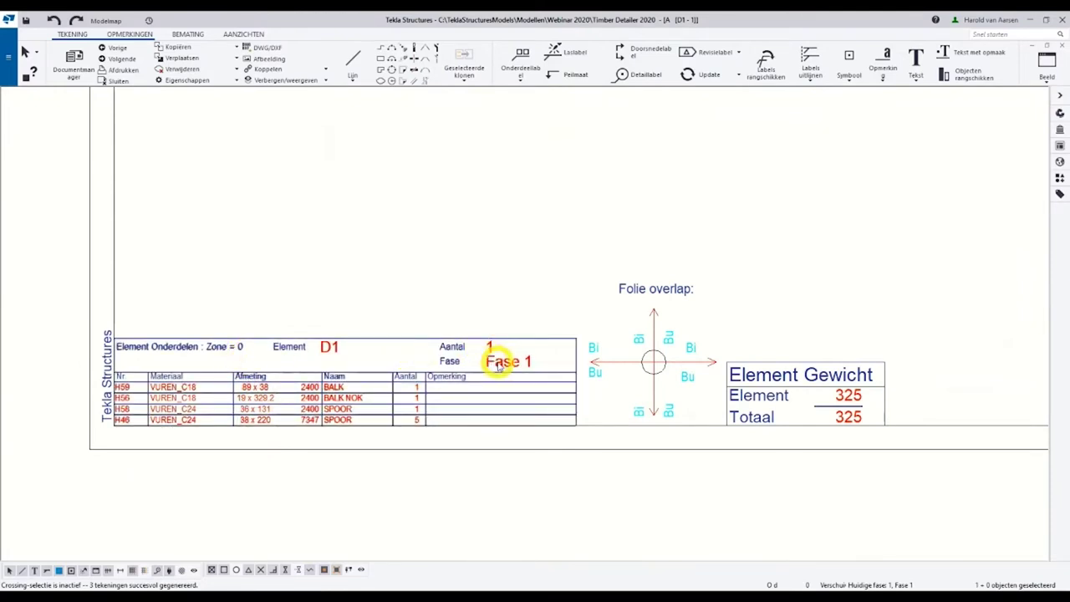
pyautogui.scroll(-3, 329, 394)
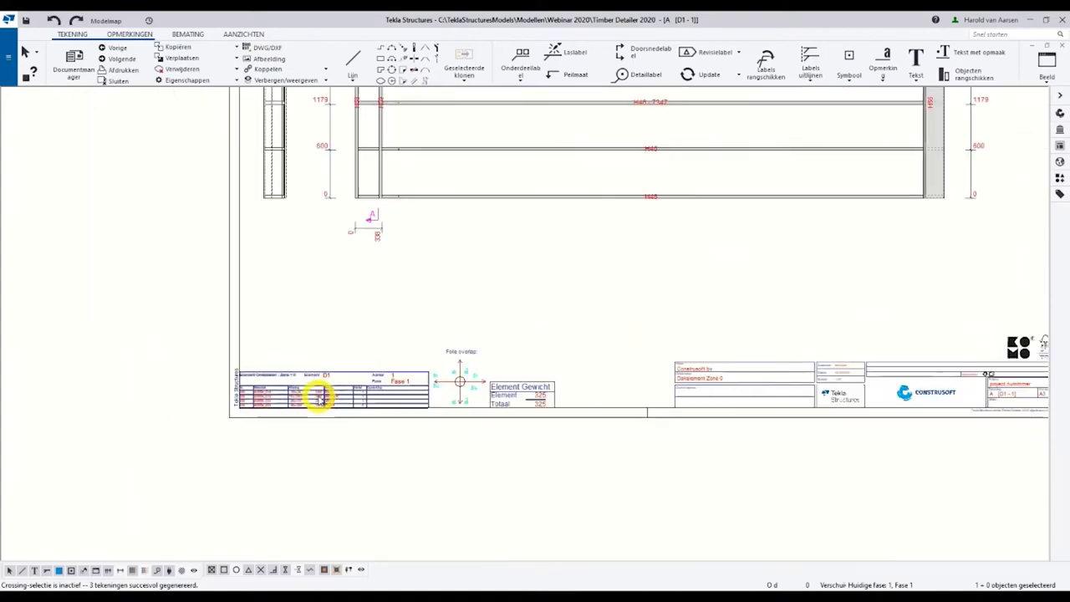
pyautogui.scroll(-2, 321, 398)
pyautogui.moveTo(485, 303); pyautogui.dragTo(401, 442, button='middle')
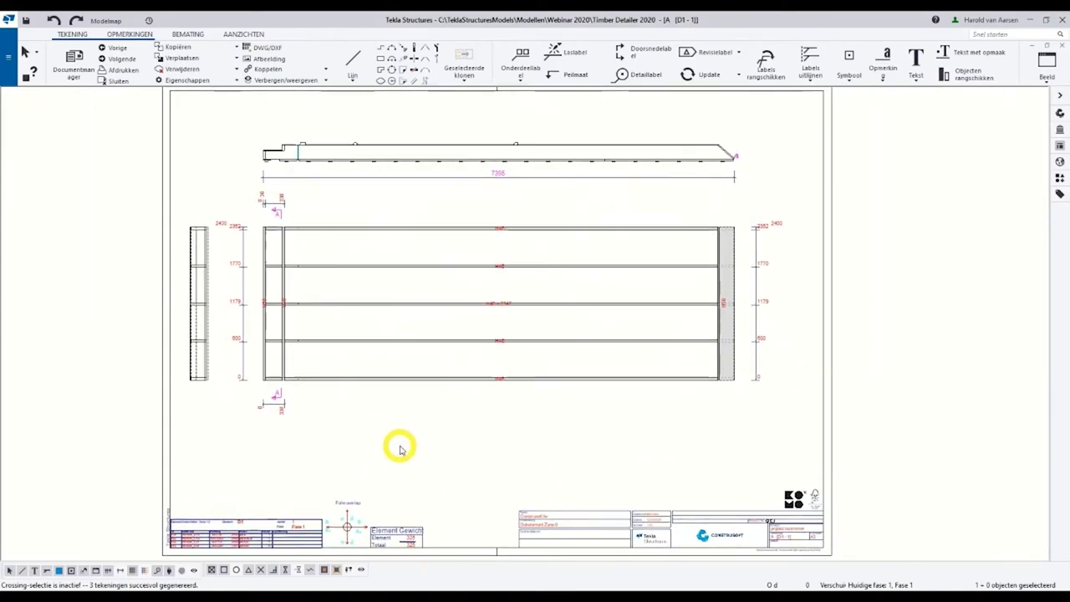
# Advance to drawing D1 - 2 and examine the roof element's inner sheathing panels, battens and hole labels.
pyautogui.hotkey('ctrl', 'pagedown')
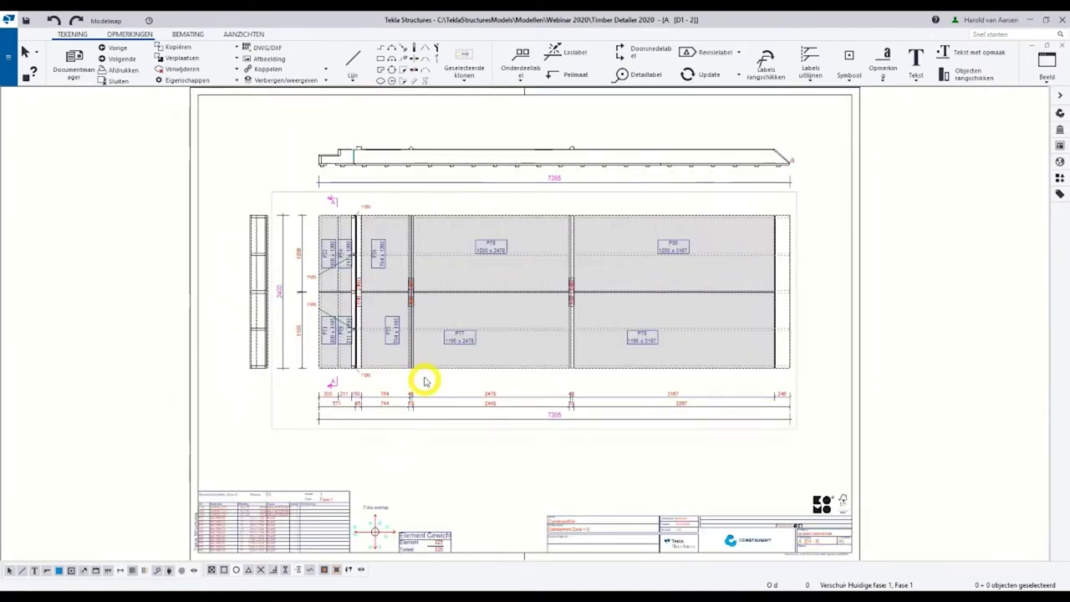
pyautogui.scroll(3, 347, 309)
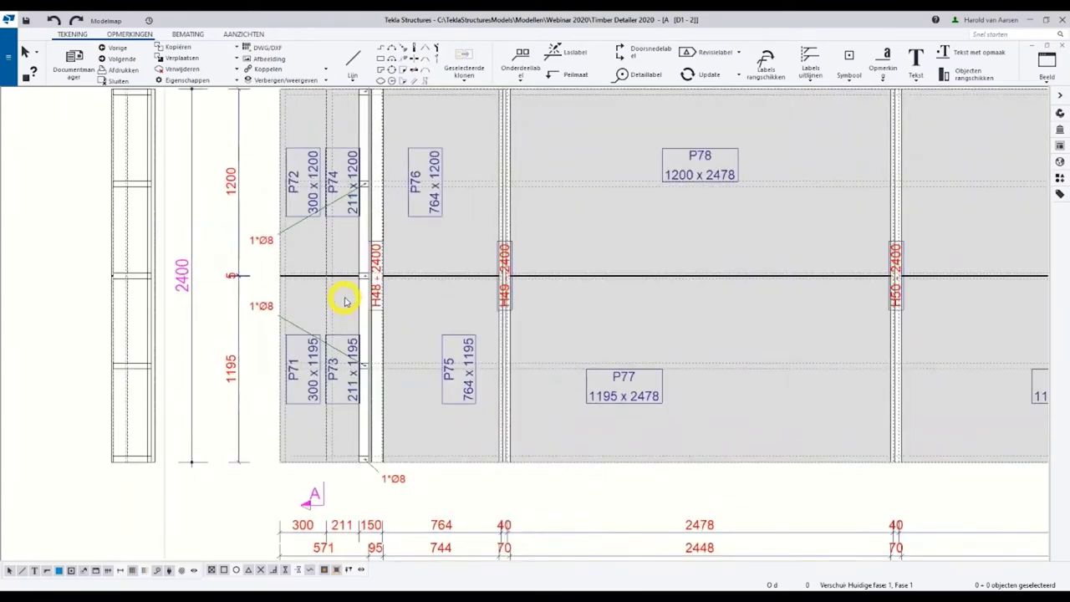
pyautogui.scroll(-3, 345, 301)
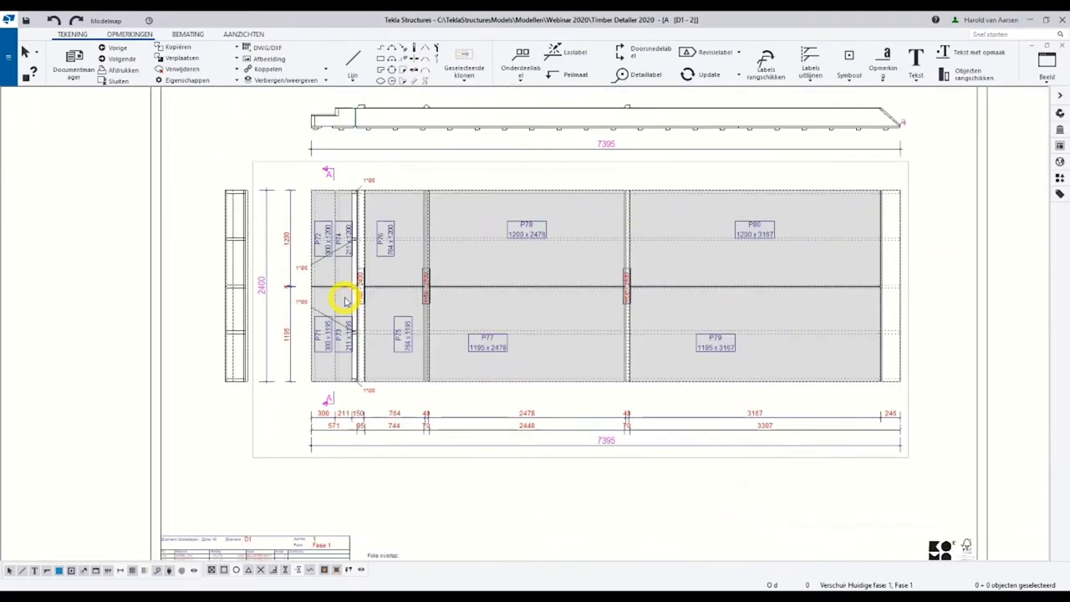
pyautogui.scroll(-1, 346, 301)
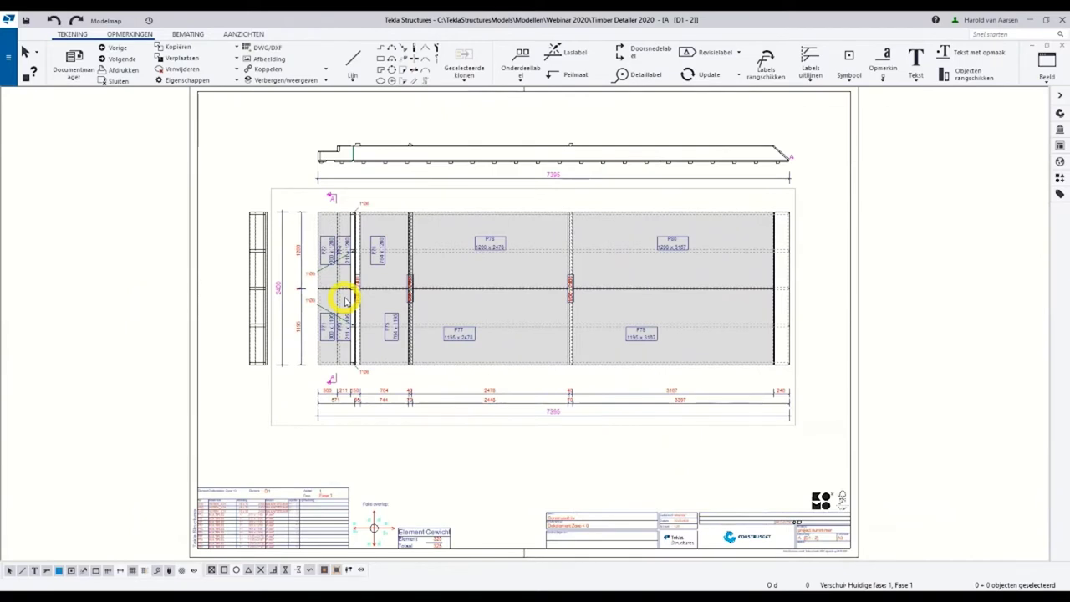
# Advance to drawing D1 - 3 and examine the dimensions of the roof element's counter battens and tile battens.
pyautogui.hotkey('ctrl', 'pagedown')
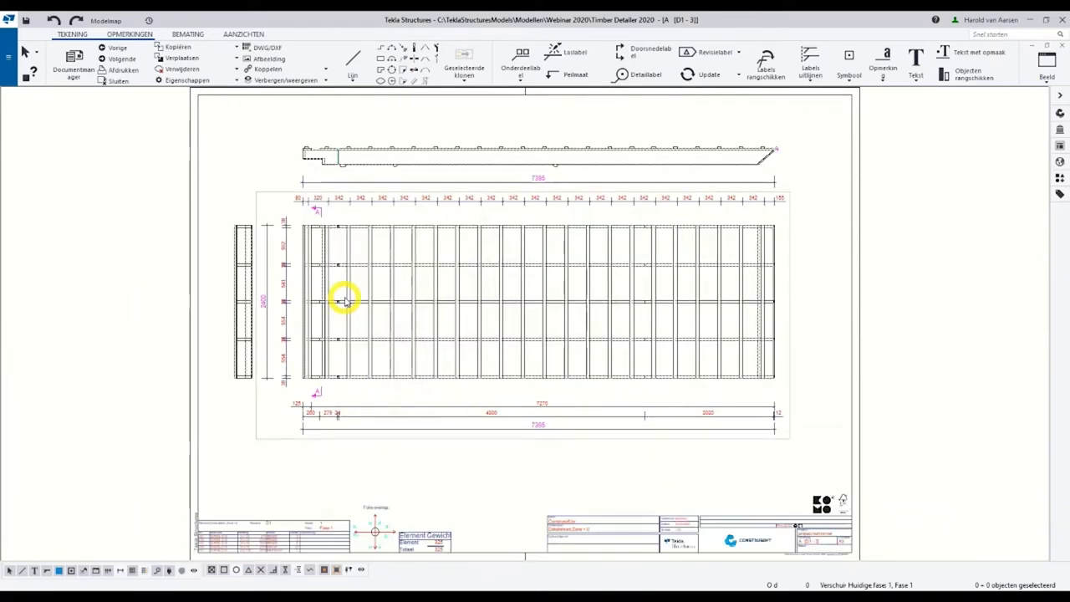
pyautogui.scroll(3, 285, 380)
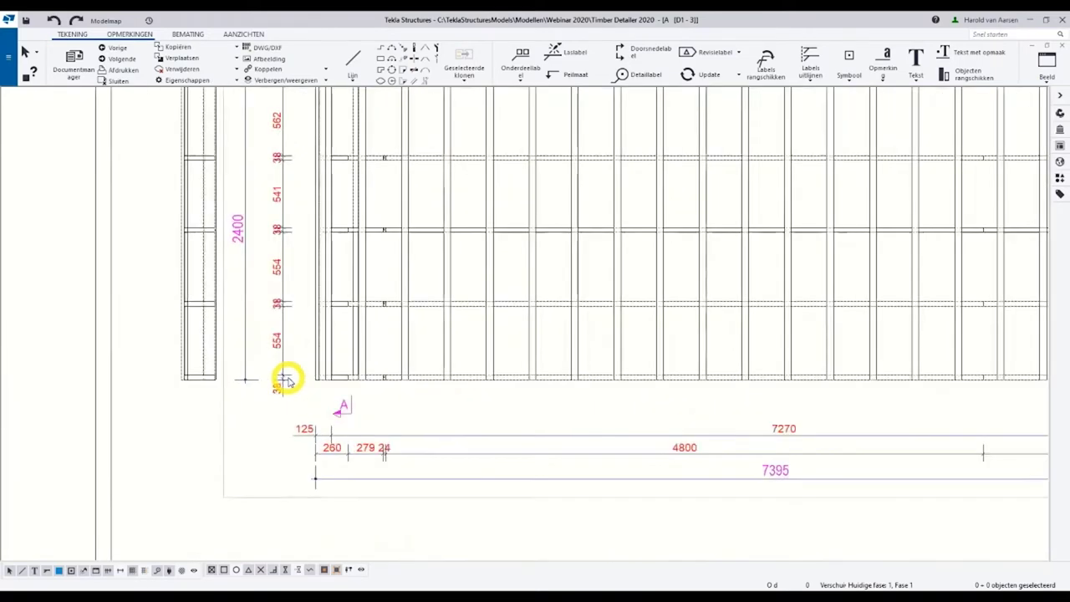
pyautogui.scroll(-1, 285, 380)
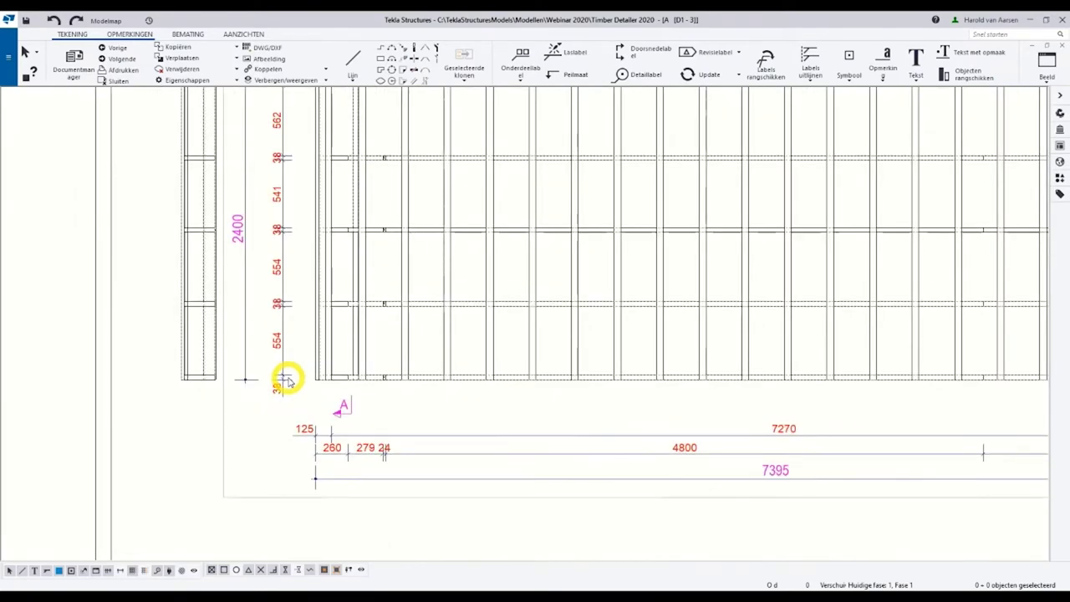
pyautogui.scroll(-4, 285, 380)
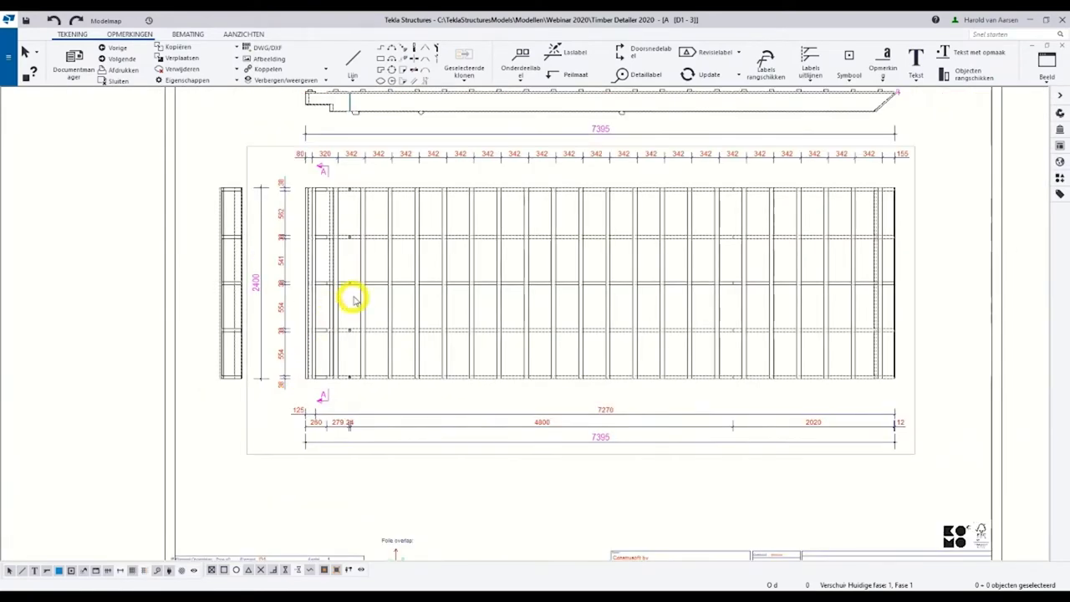
pyautogui.moveTo(377, 302); pyautogui.dragTo(370, 341, button='middle')
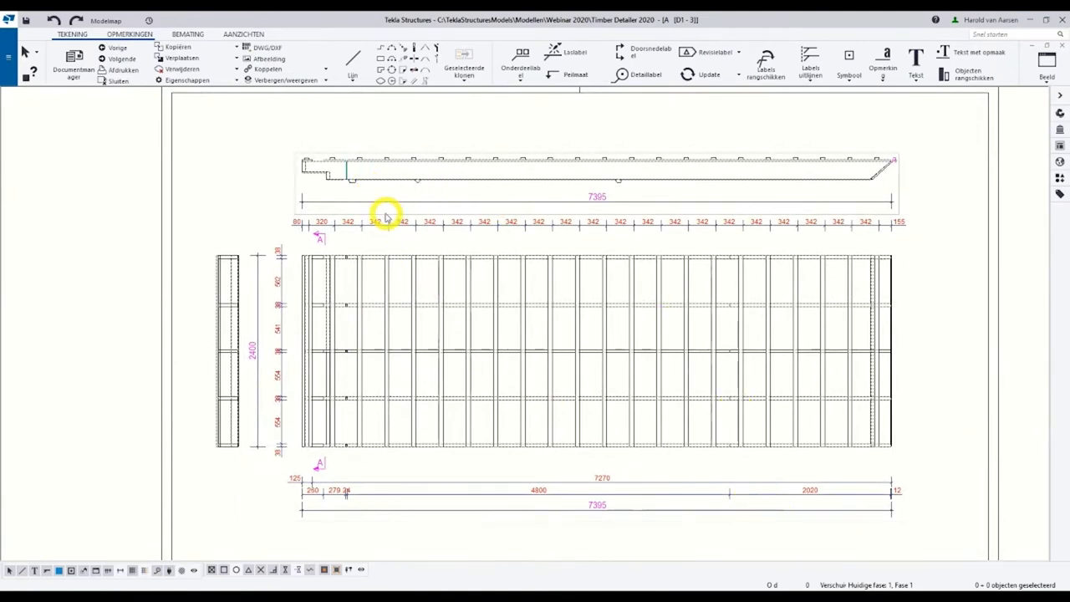
# Examine the batten spacing dimensions above the roof element on drawing D1 - 3.
pyautogui.scroll(2, 338, 237)
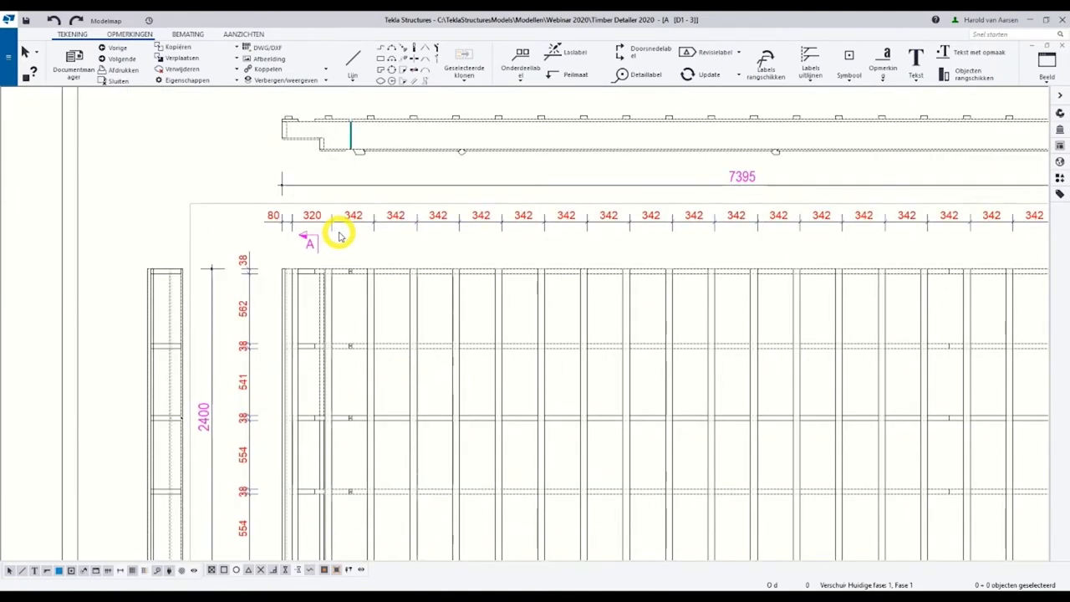
pyautogui.scroll(-3, 339, 237)
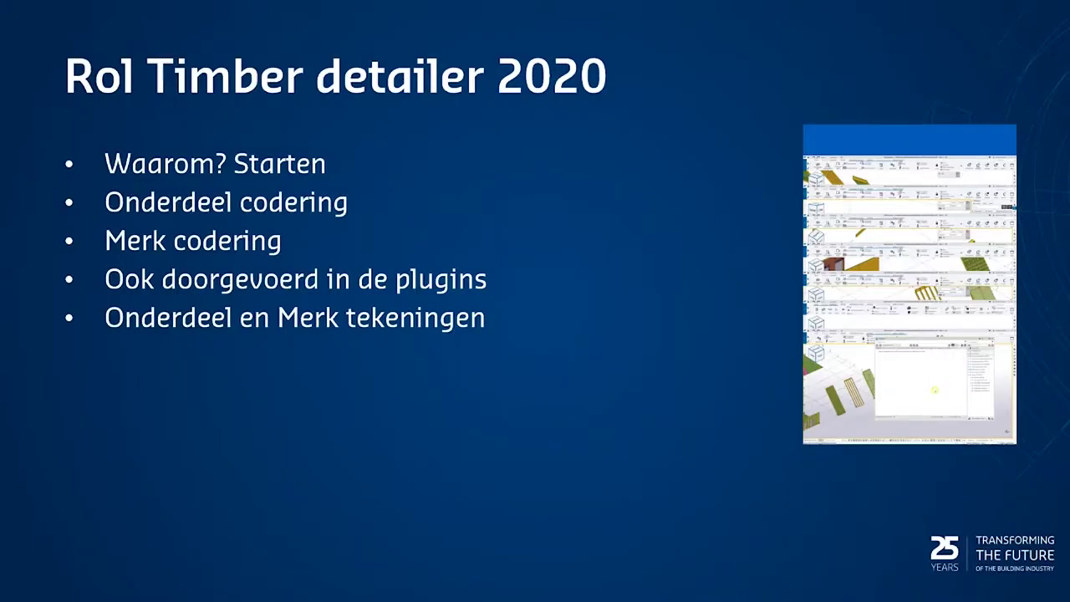
pyautogui.press('Right')
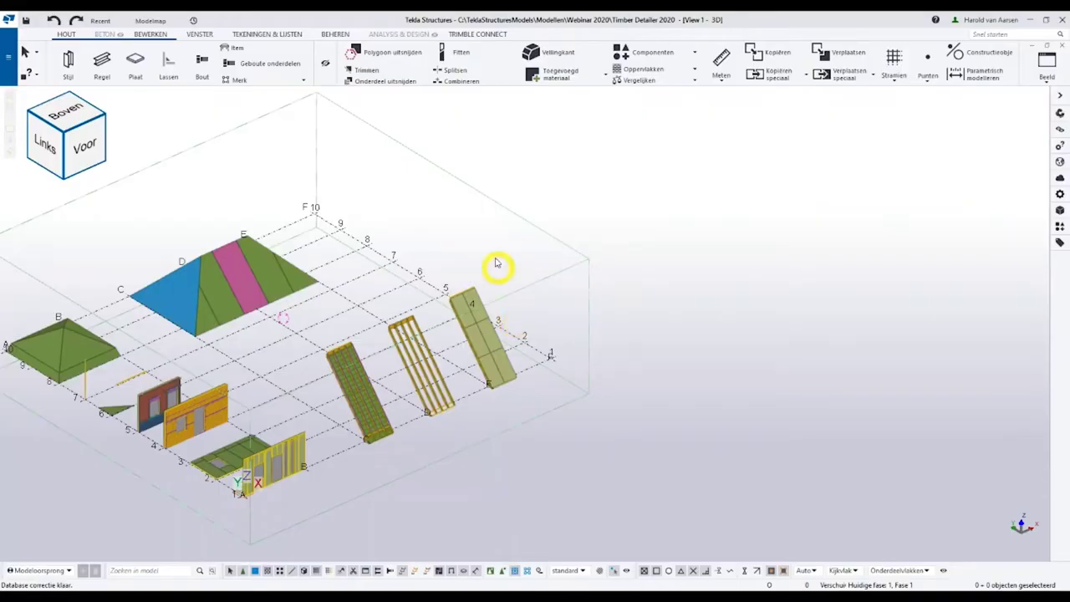
# Open the Organizer and list the objects of the Timber category, followed by its assemblies under Merken.
pyautogui.click(334, 35)
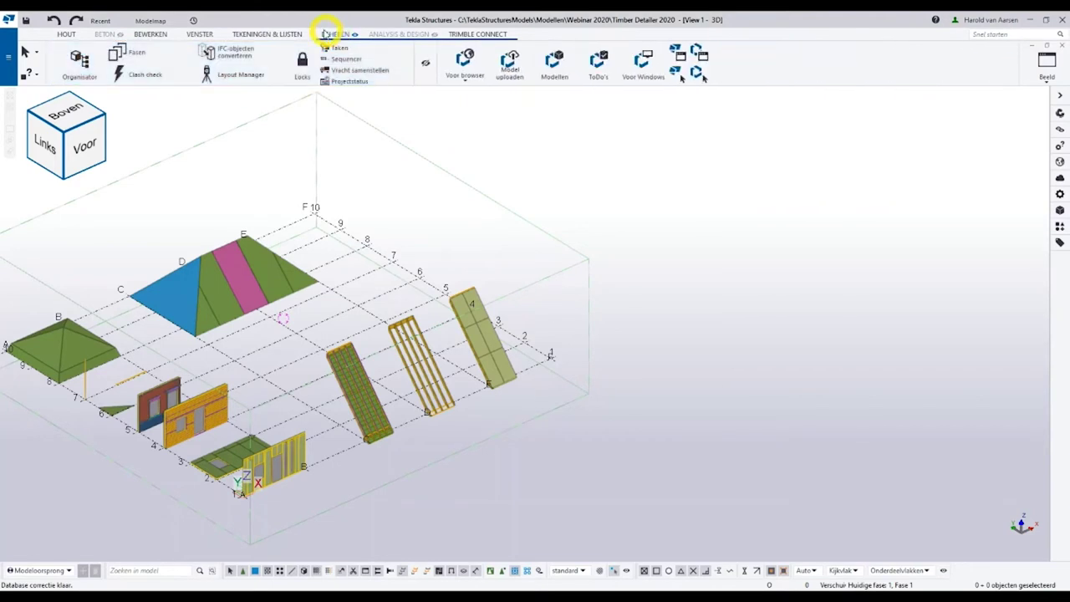
pyautogui.click(78, 63)
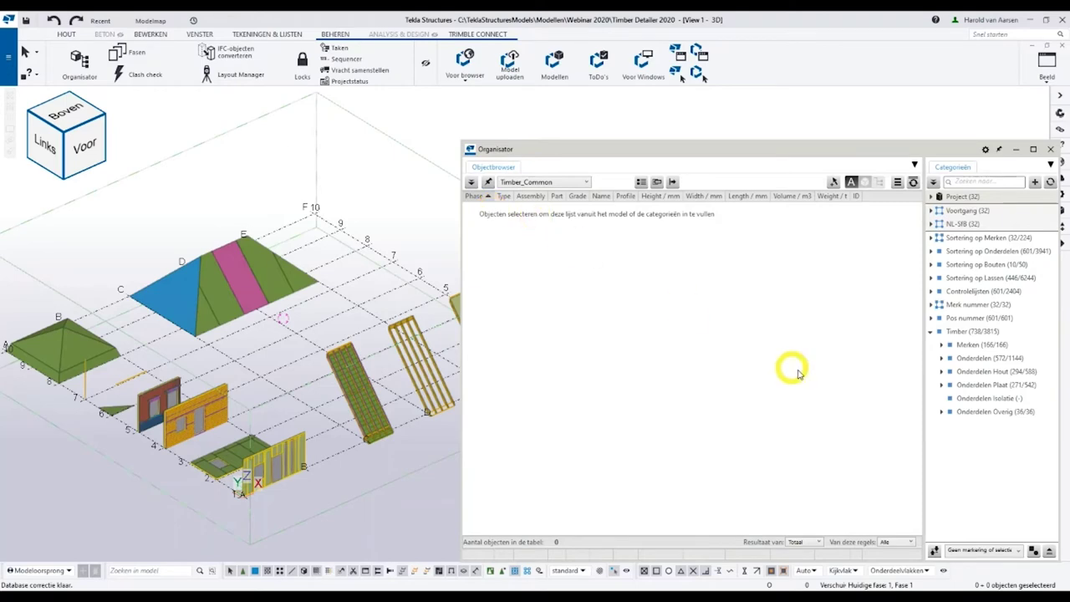
pyautogui.click(954, 333)
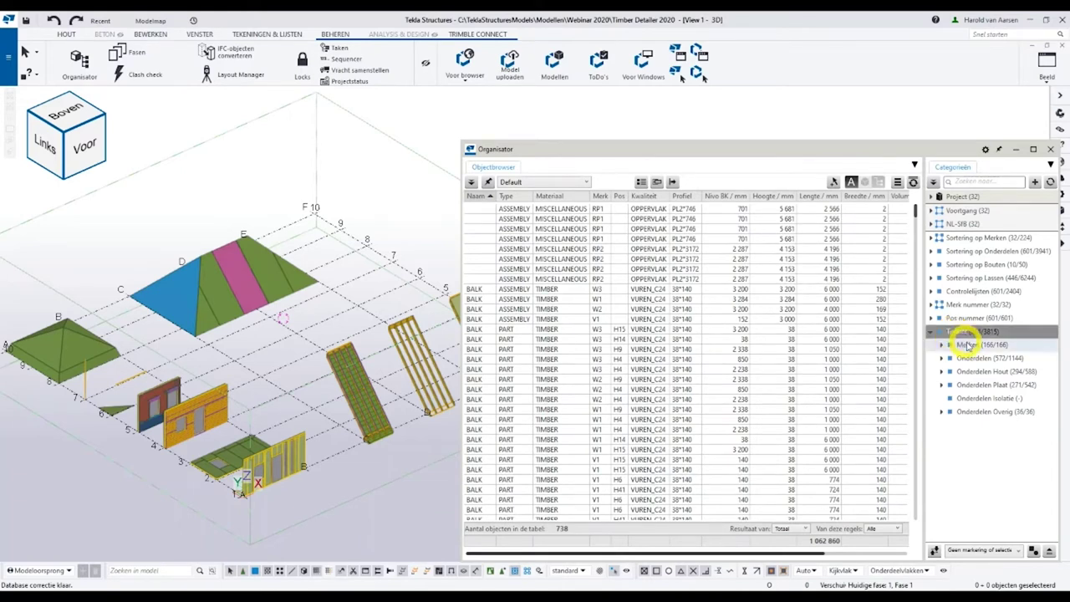
pyautogui.click(970, 345)
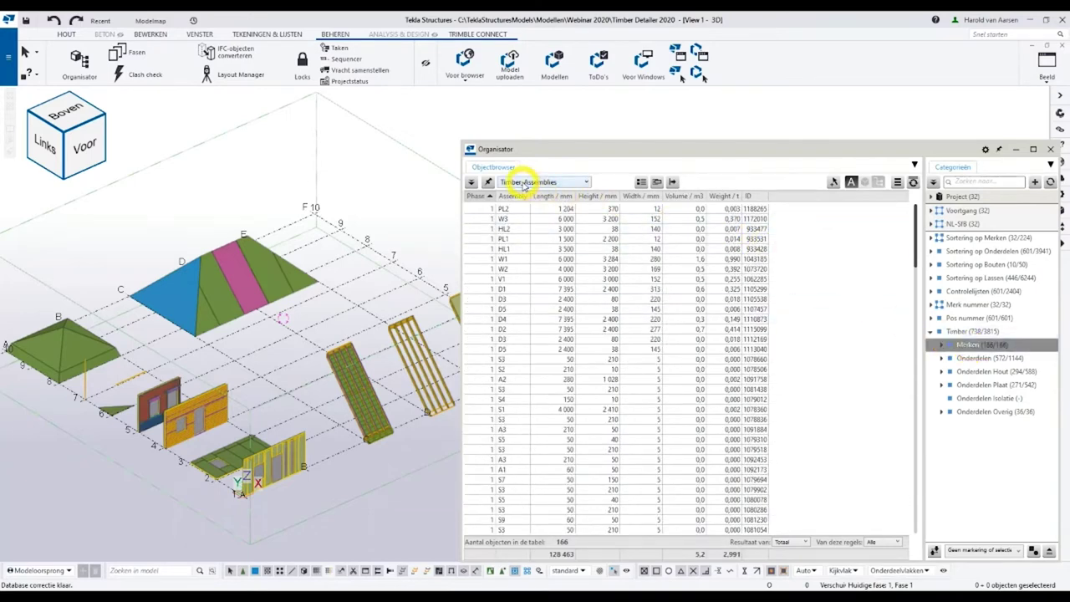
# Expand Merken, list the D assemblies and sort them by assembly number.
pyautogui.click(941, 346)
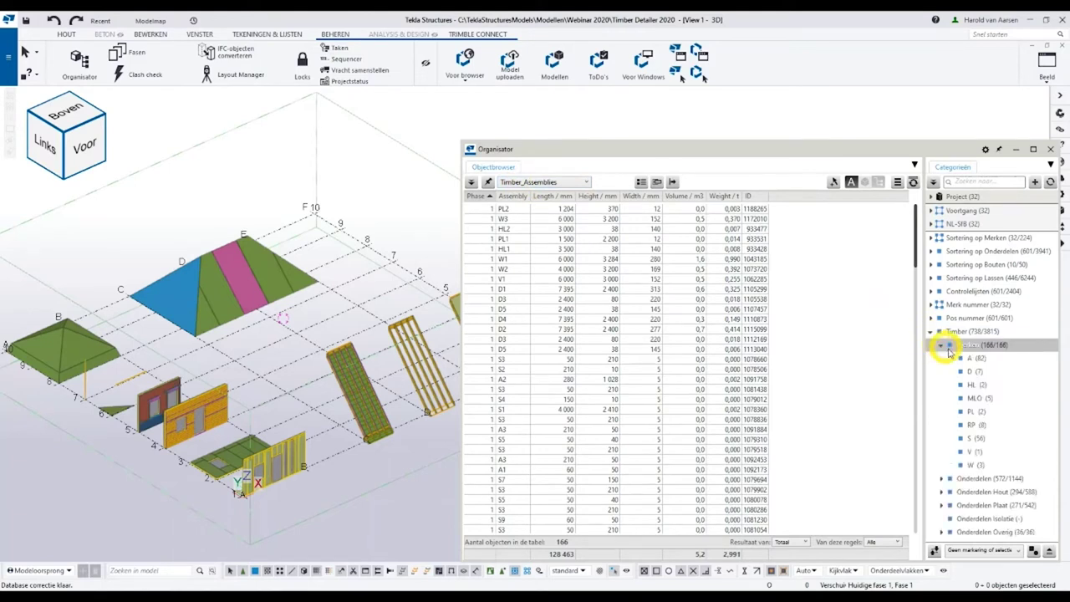
pyautogui.click(973, 373)
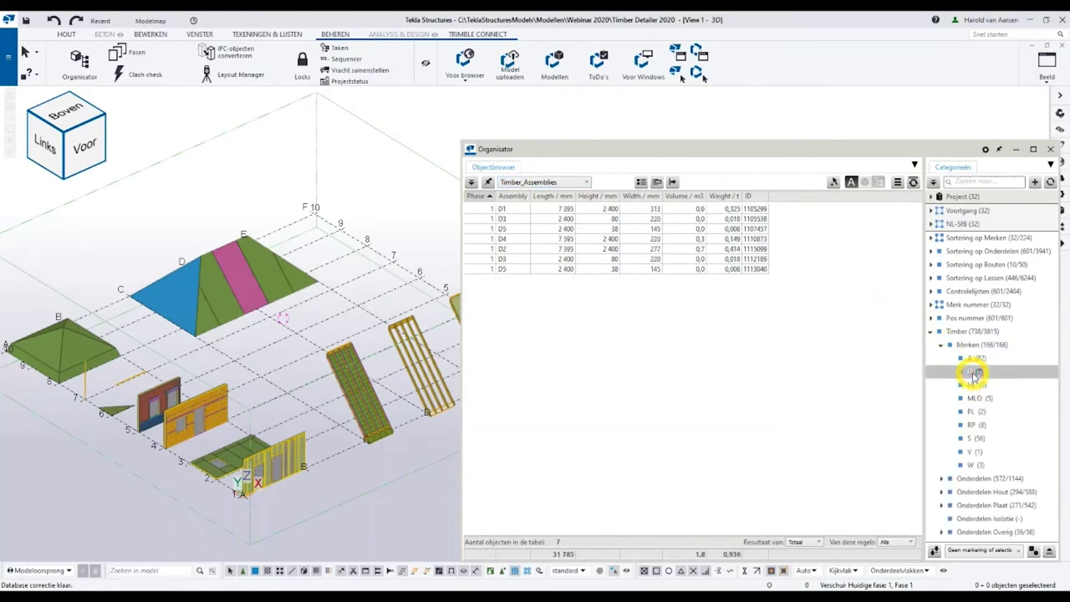
pyautogui.click(513, 197)
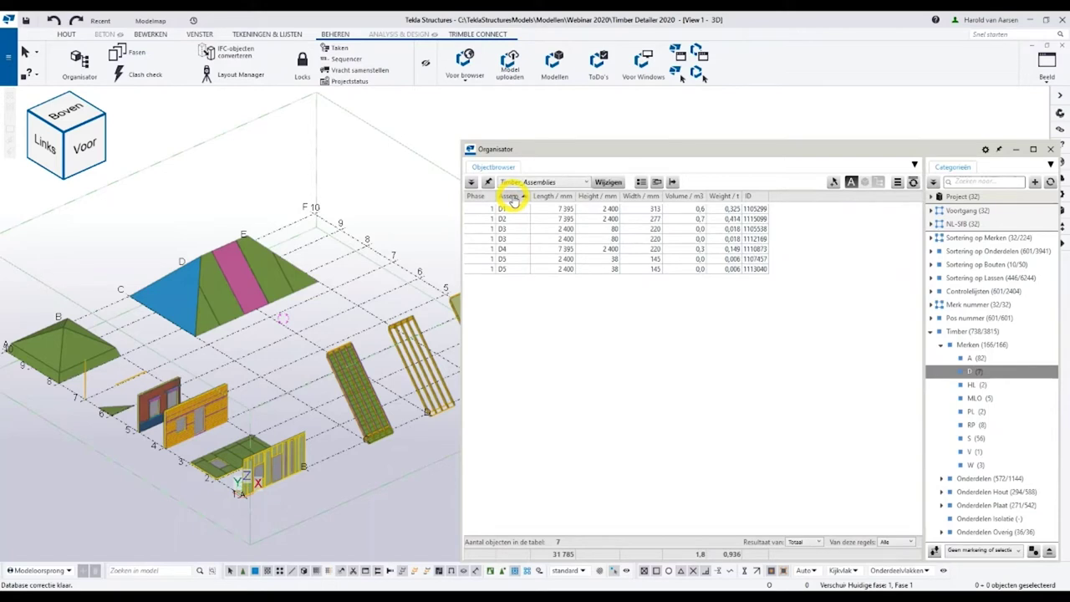
# Select roof assembly D1 in the model from the Organizer's assembly list.
pyautogui.click(507, 210)
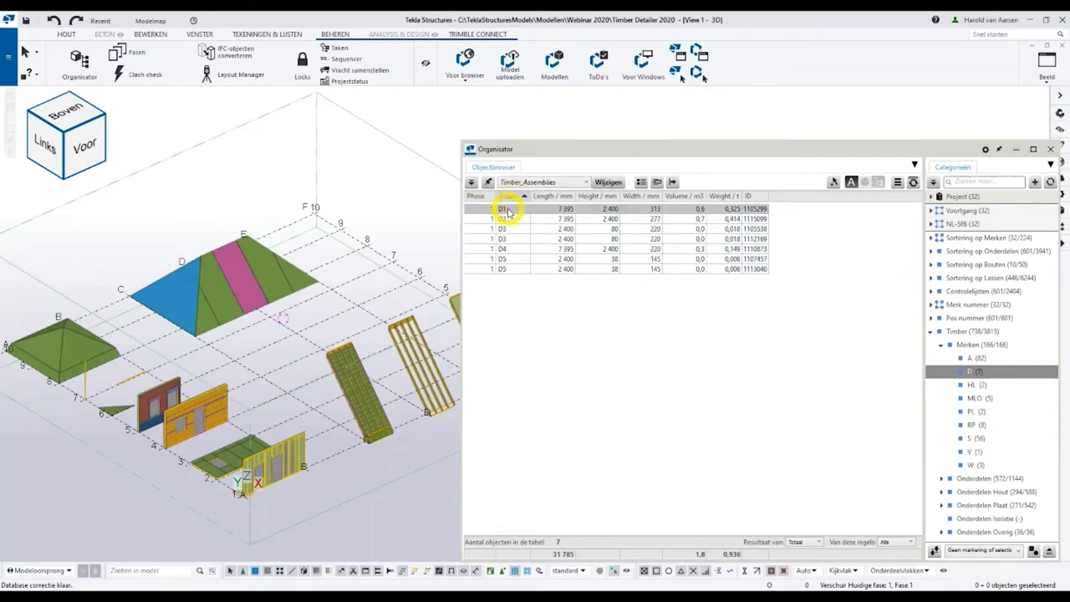
pyautogui.rightClick(507, 210)
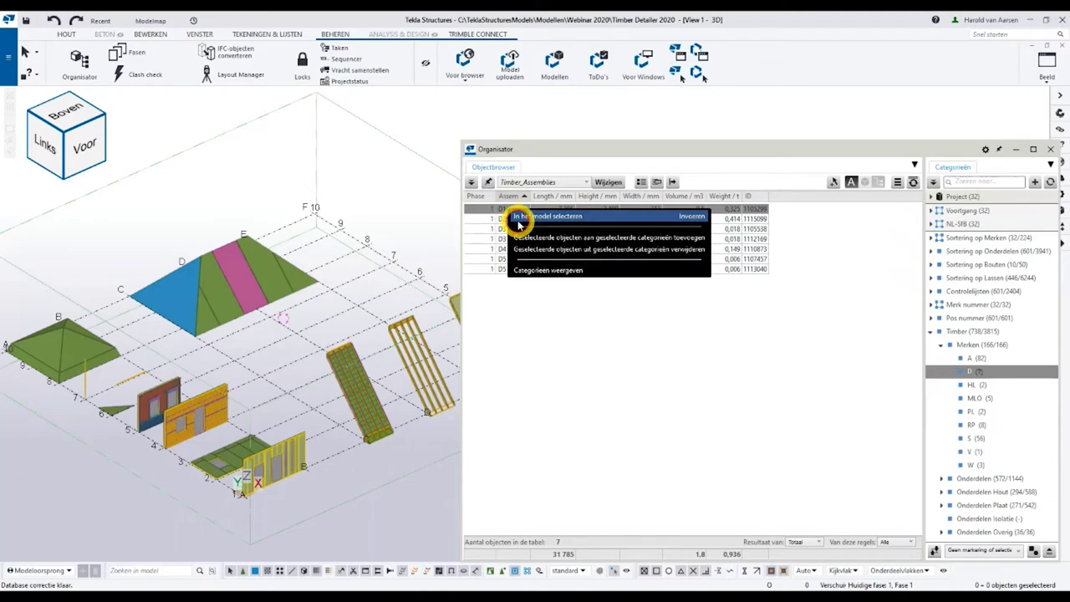
pyautogui.click(519, 217)
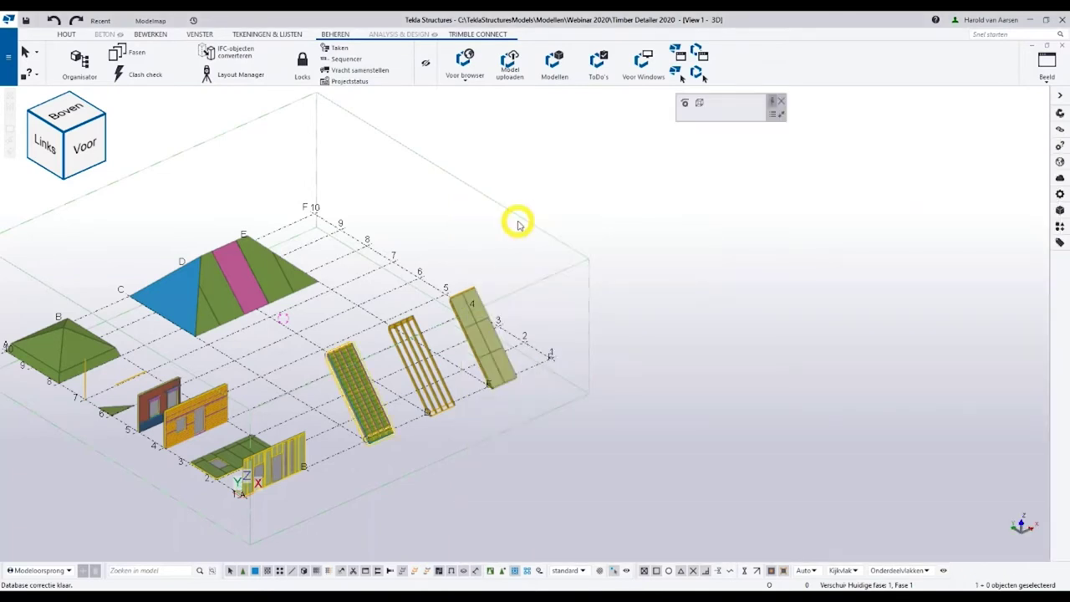
# Bring back the Organizer and select all assemblies of category D in the model.
pyautogui.click(83, 63)
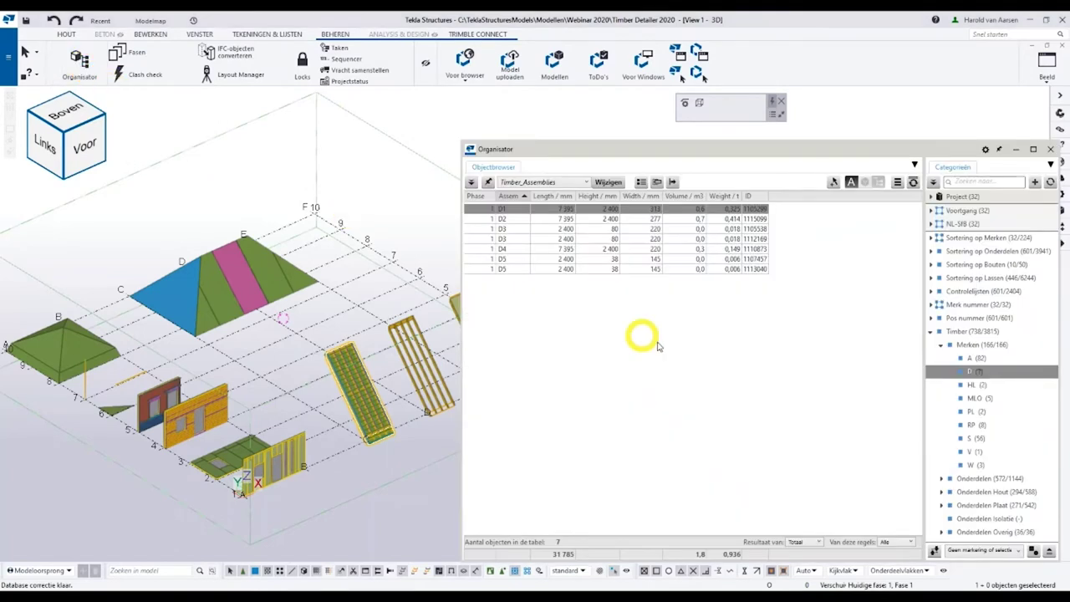
pyautogui.rightClick(976, 374)
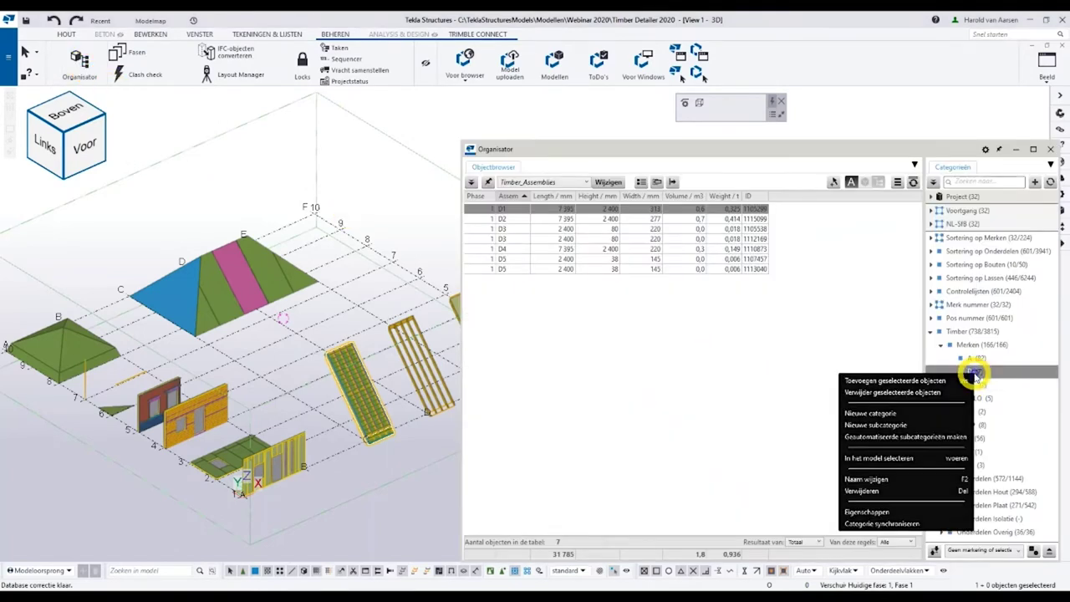
pyautogui.click(898, 460)
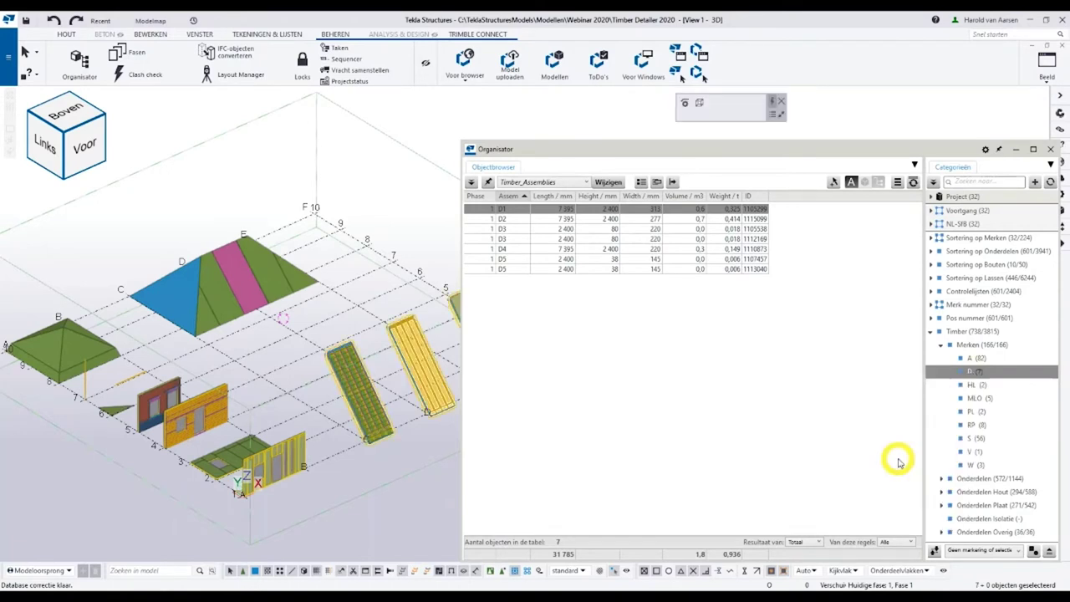
# Collapse Merken, expand Onderdelen and examine its subcategories by part prefix and material.
pyautogui.click(943, 346)
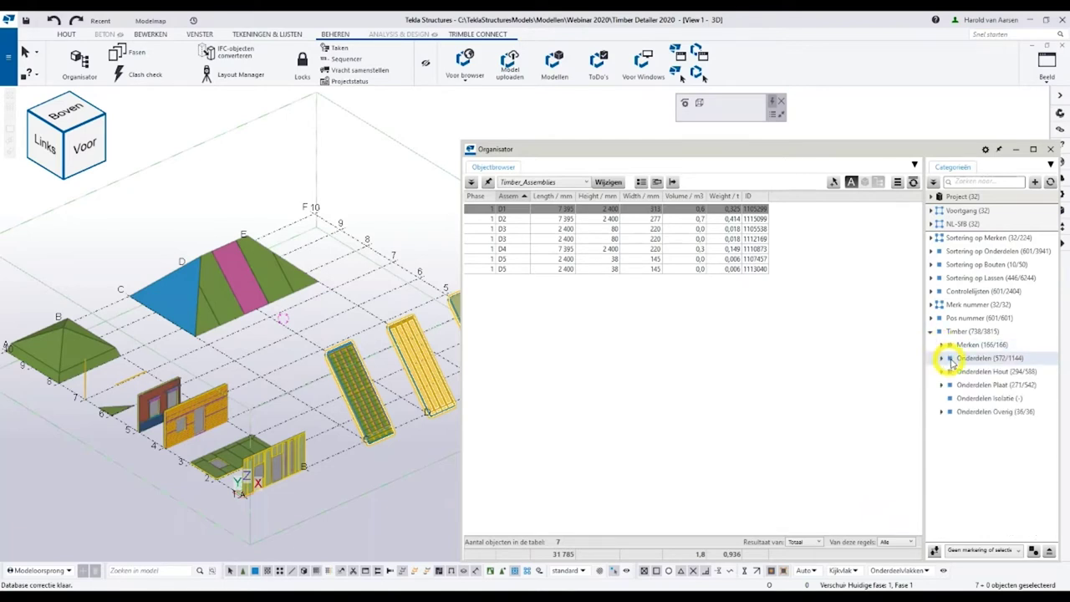
pyautogui.click(945, 359)
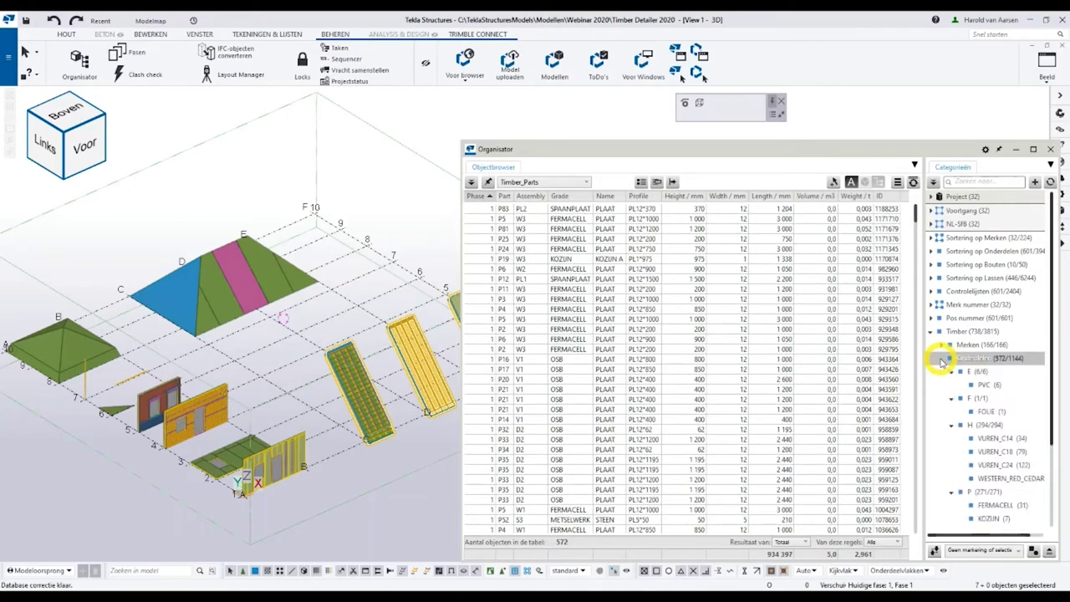
pyautogui.scroll(-3, 941, 361)
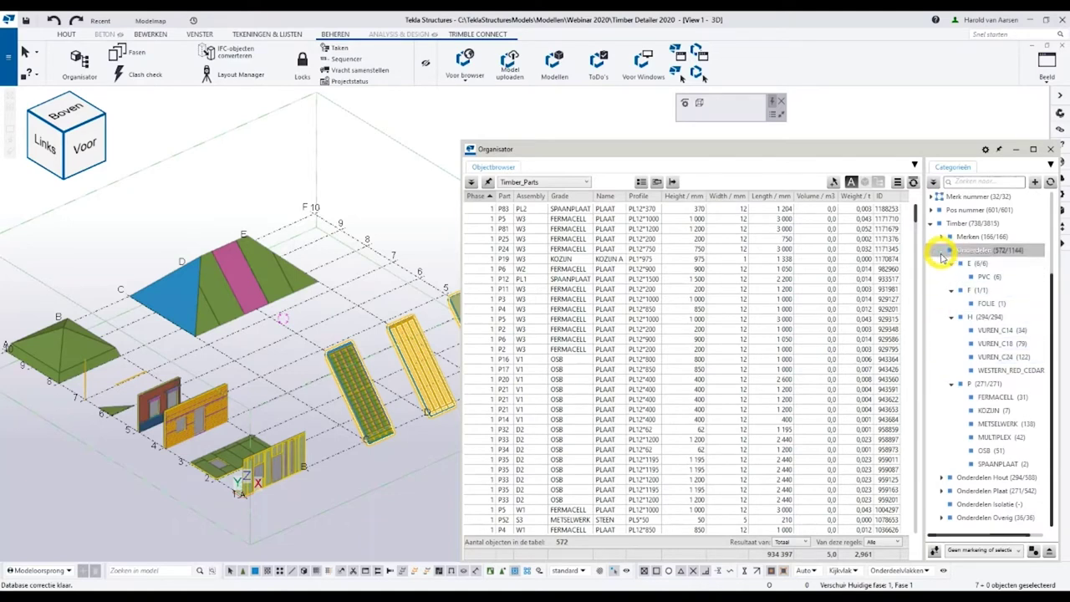
pyautogui.click(941, 252)
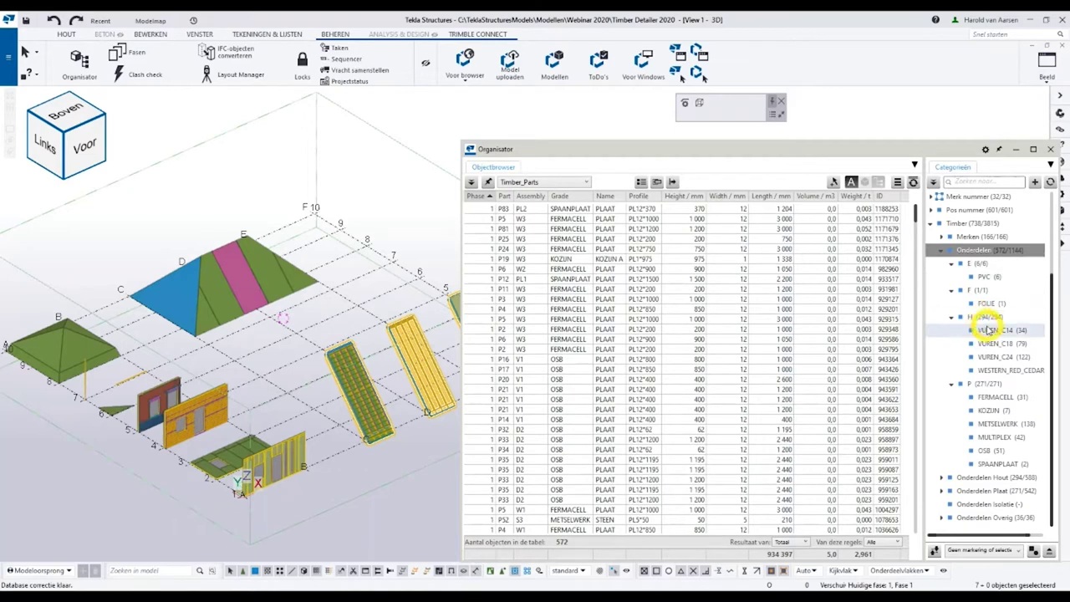
# List the parts of the H category under Onderdelen and select them all in the model.
pyautogui.click(985, 316)
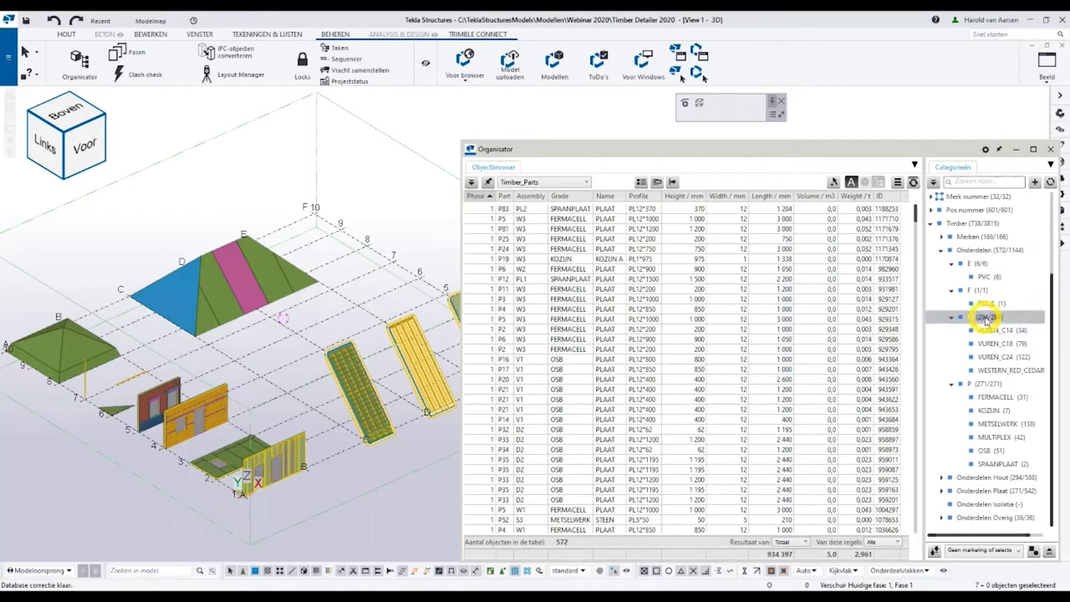
pyautogui.rightClick(985, 318)
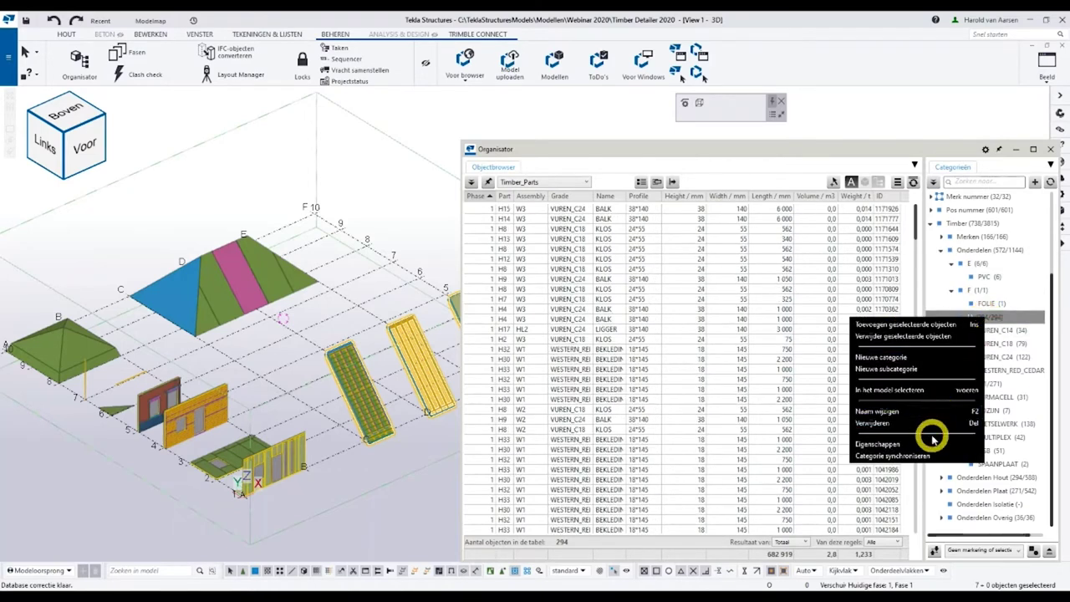
pyautogui.click(933, 391)
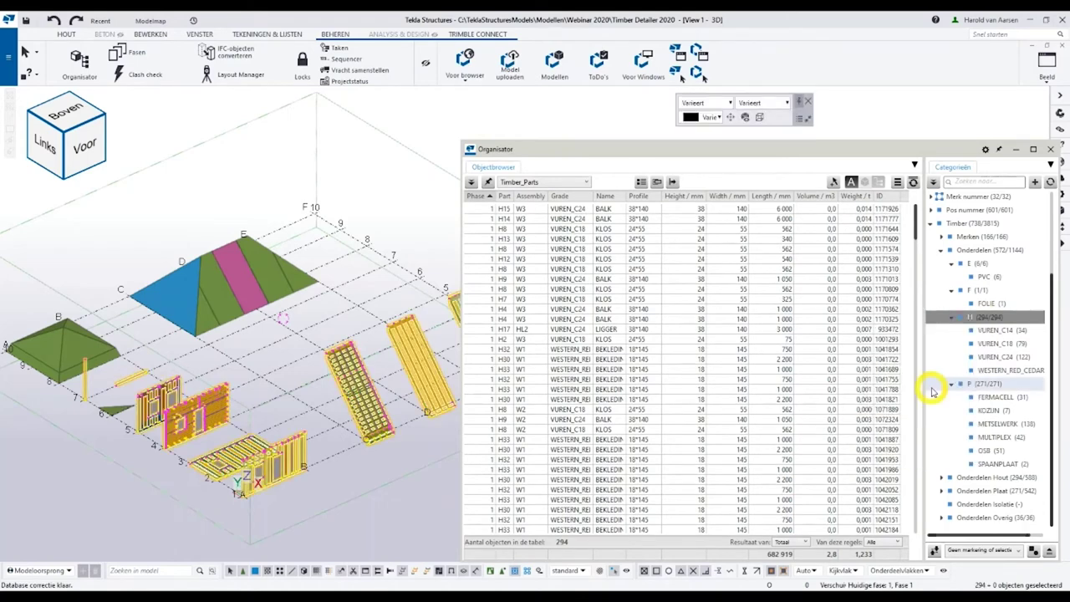
# Collapse the Onderdelen category and expand Onderdelen Hout to examine its timber grades and thicknesses.
pyautogui.click(951, 319)
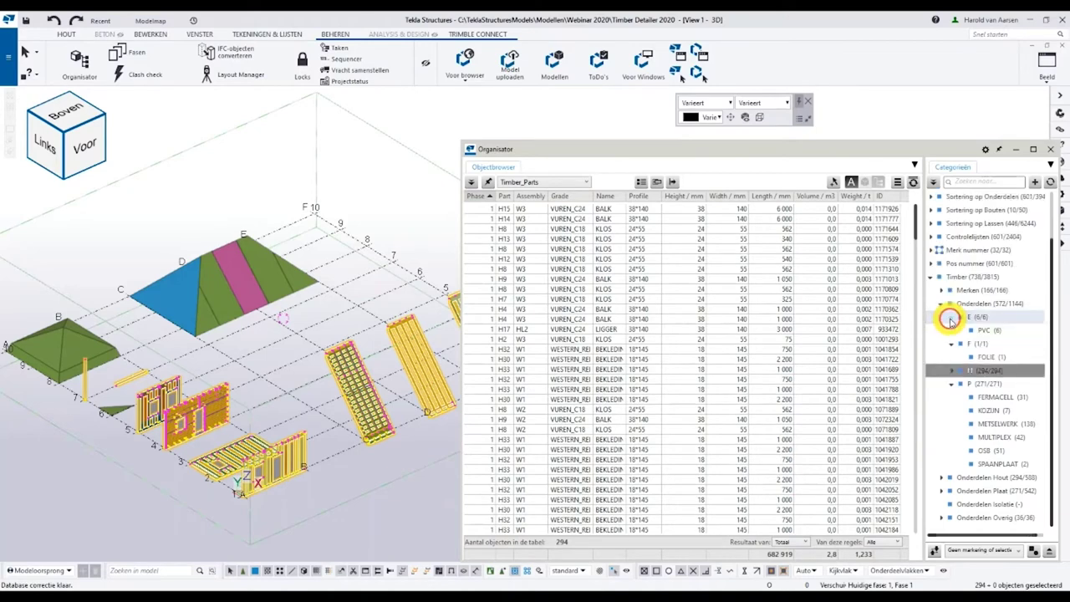
pyautogui.click(951, 320)
pyautogui.click(943, 319)
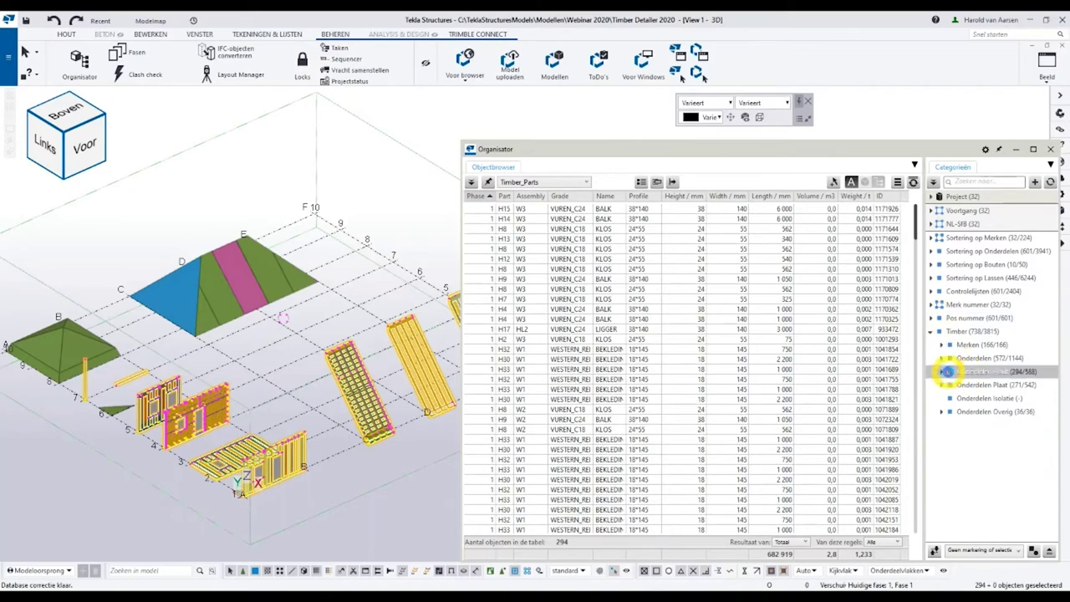
pyautogui.click(942, 372)
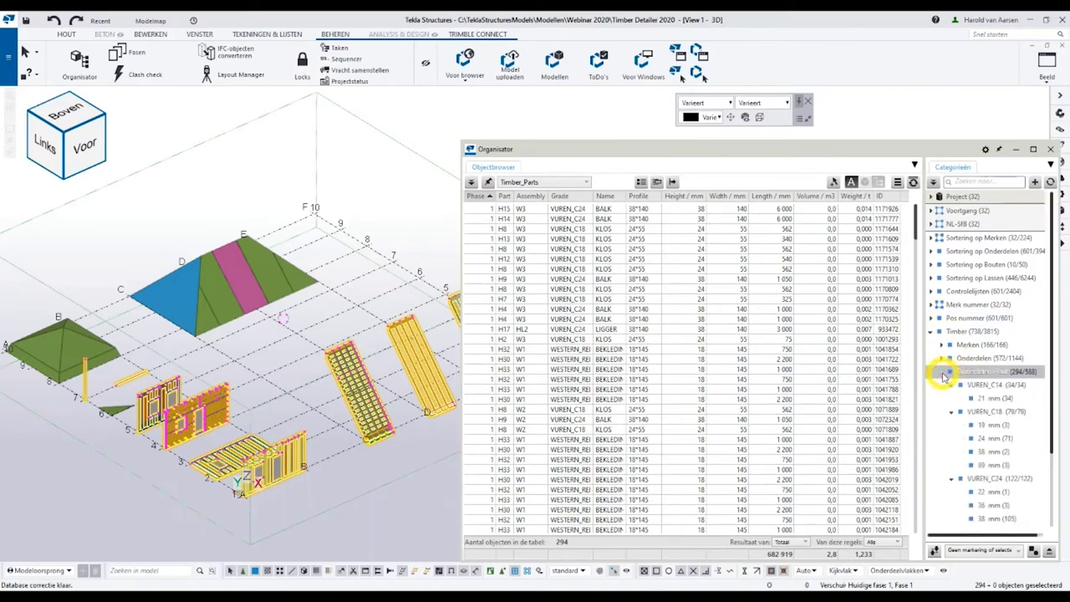
pyautogui.scroll(-2, 945, 375)
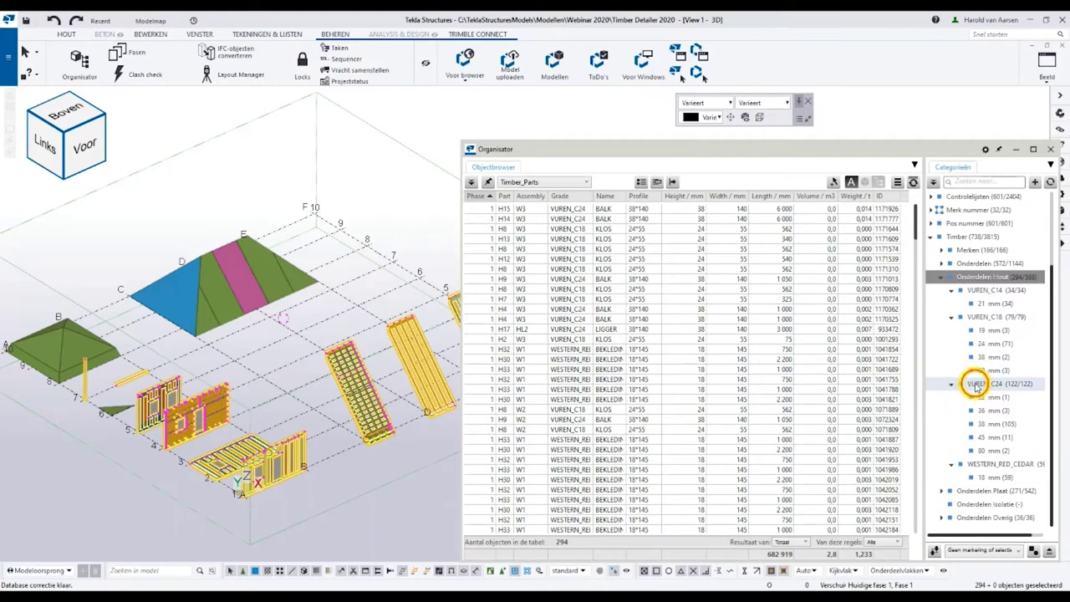
# List the VUREN_C24 timber parts and select the 38 mm ones in the model.
pyautogui.click(975, 383)
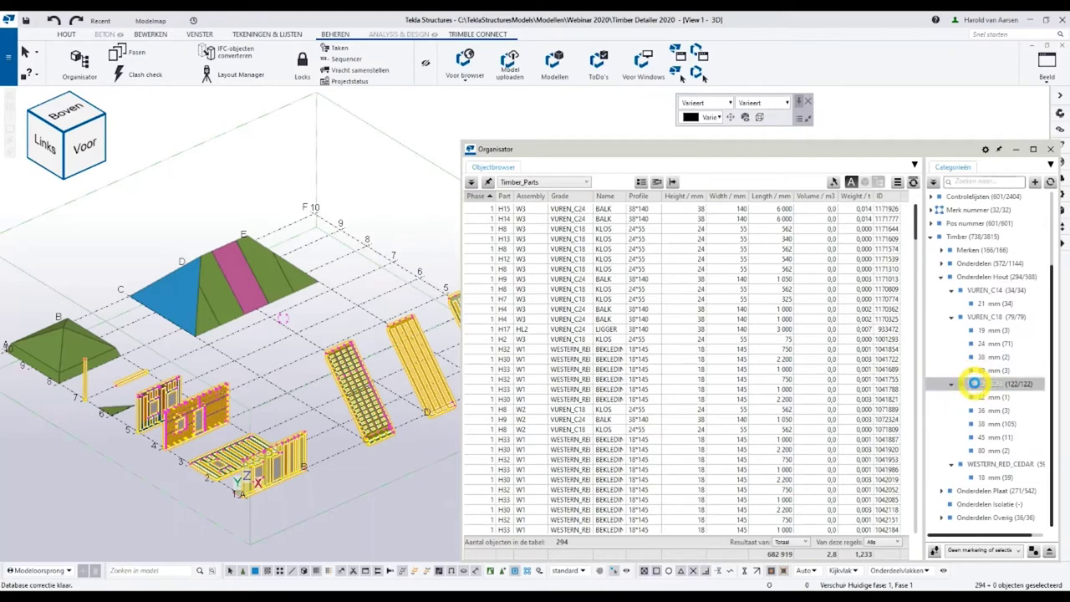
pyautogui.click(986, 424)
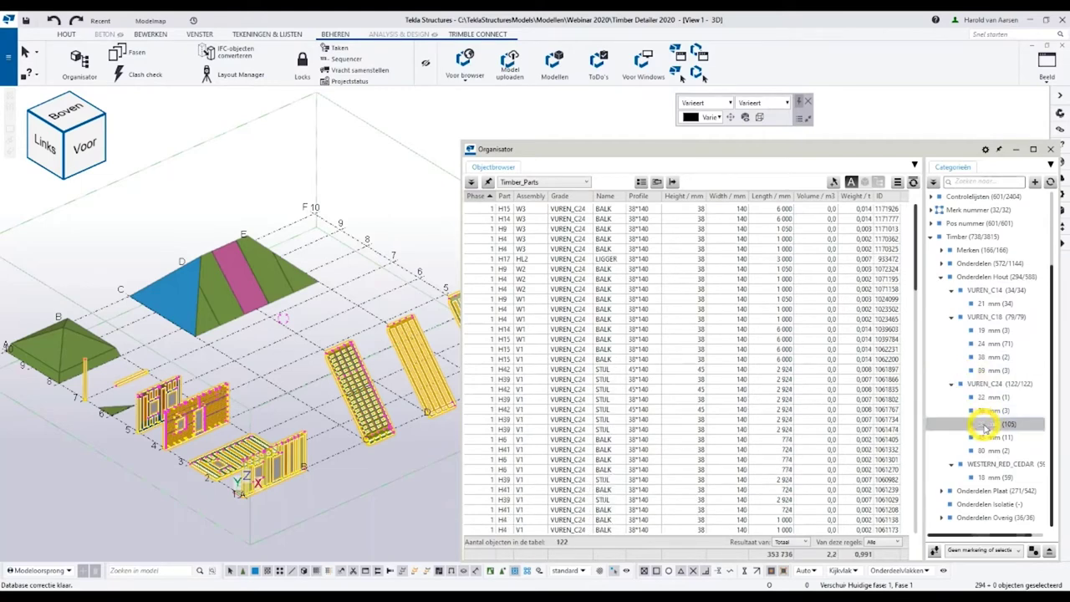
pyautogui.rightClick(984, 425)
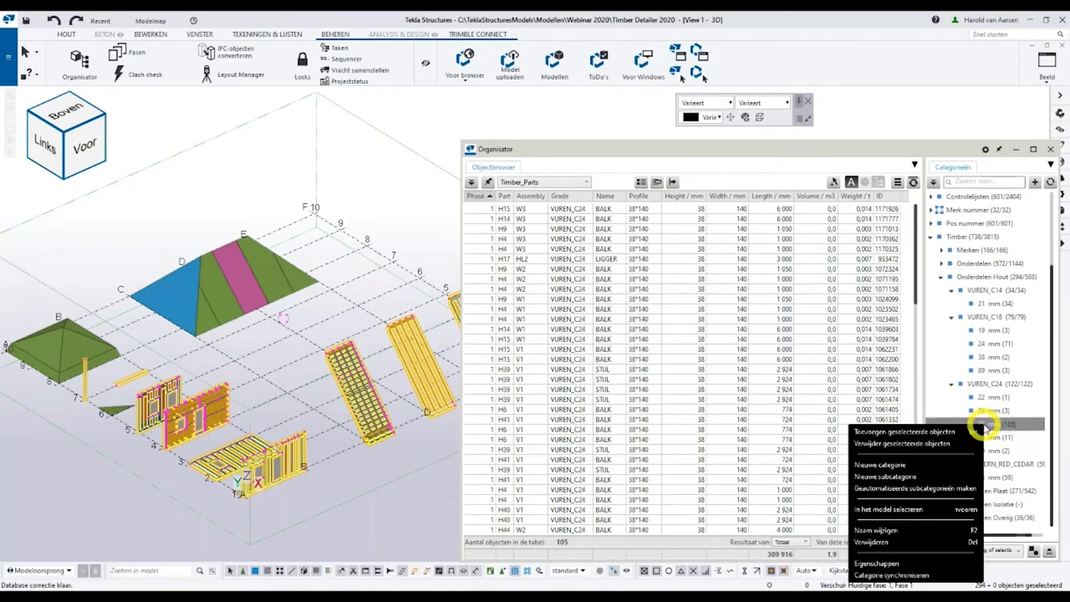
pyautogui.click(943, 510)
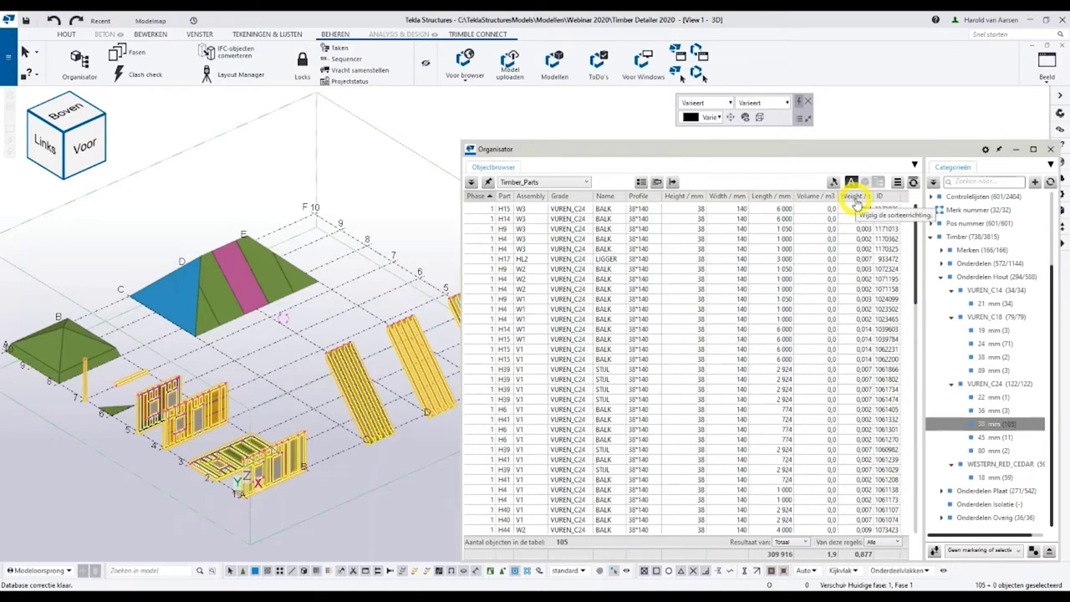
# Collapse Onderdelen Hout and examine the material subcategories of Onderdelen Plaat and Onderdelen Overig.
pyautogui.click(942, 279)
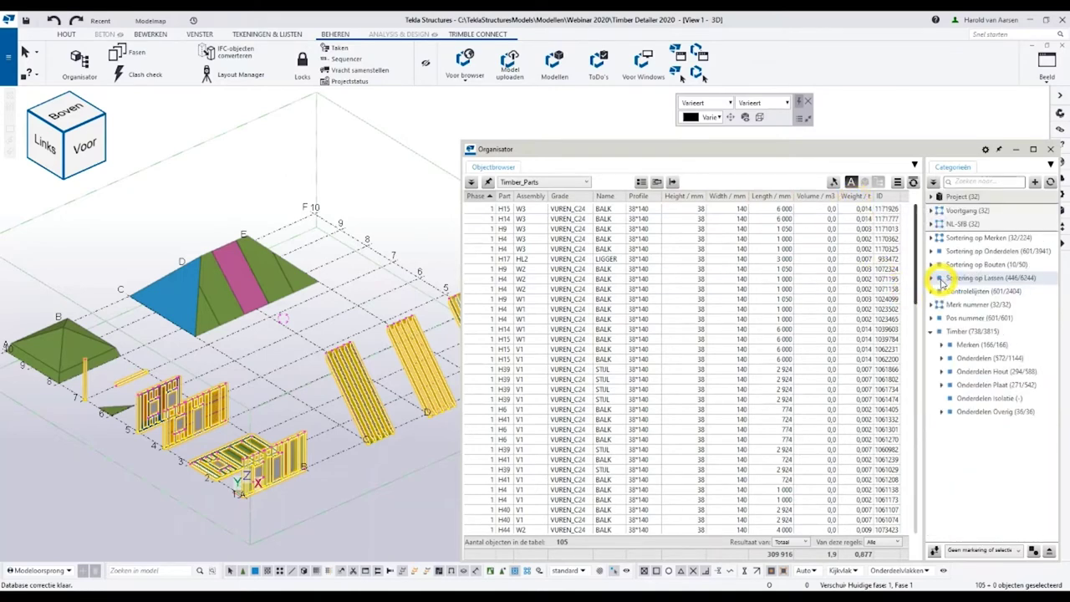
pyautogui.click(941, 388)
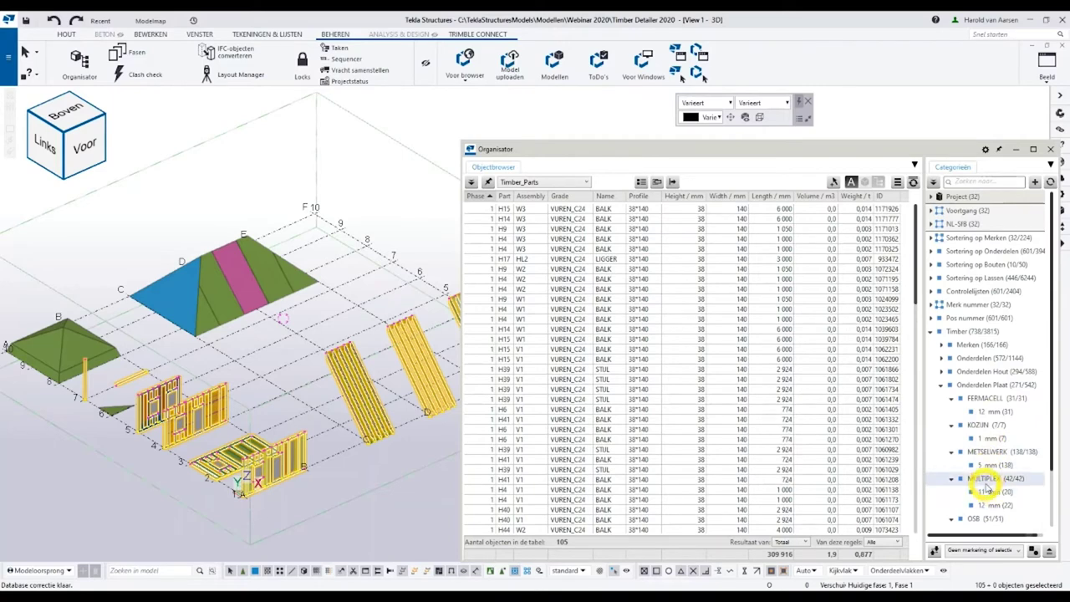
pyautogui.click(943, 386)
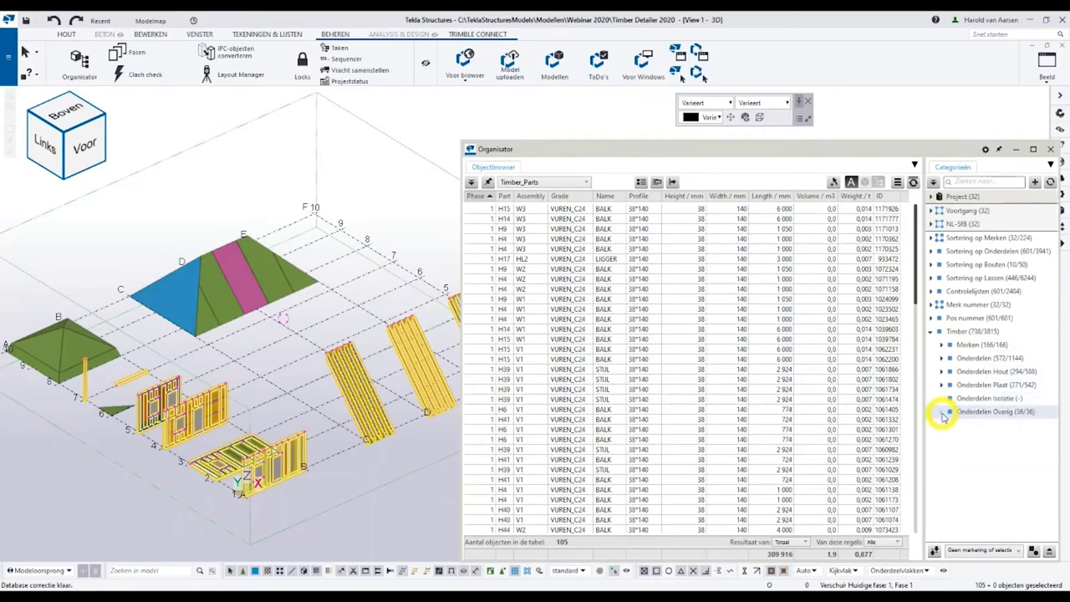
pyautogui.click(942, 413)
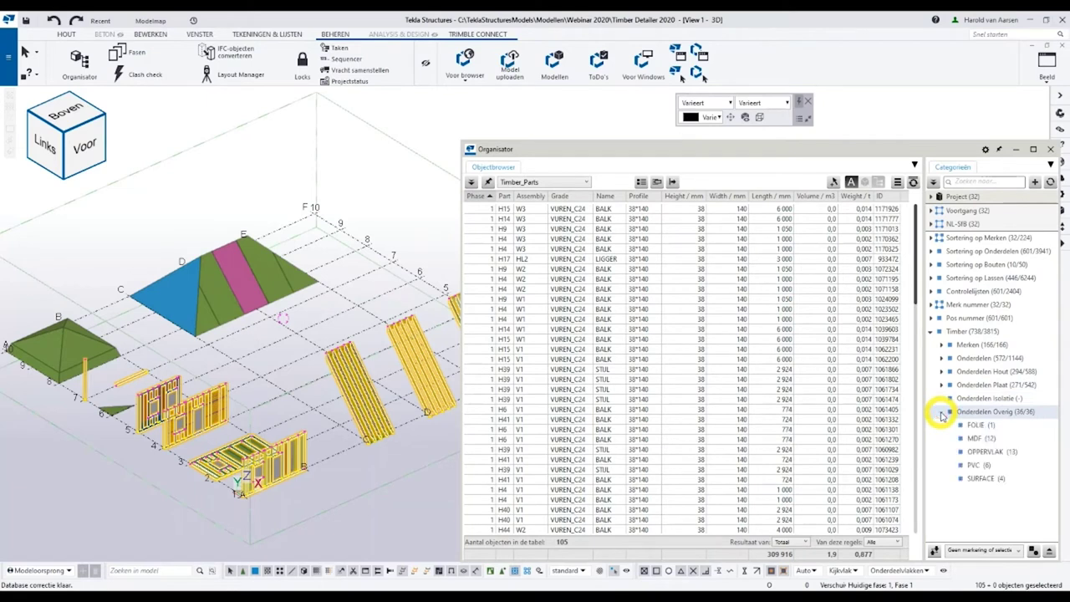
# List the PVC parts under Onderdelen Overig.
pyautogui.click(974, 466)
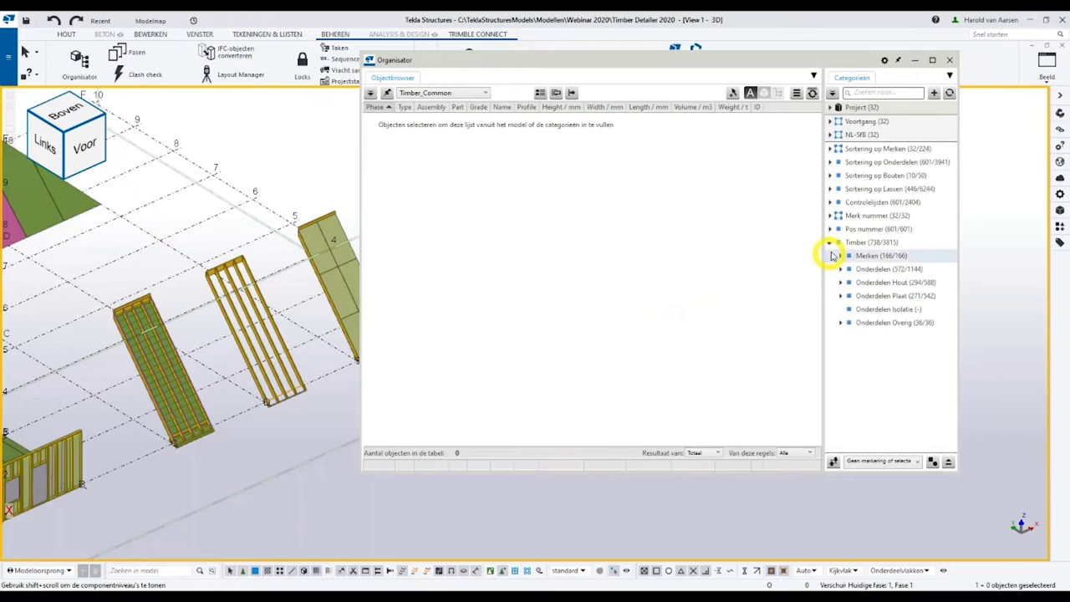
# Create a new subcategory under the Timber category.
pyautogui.click(858, 242)
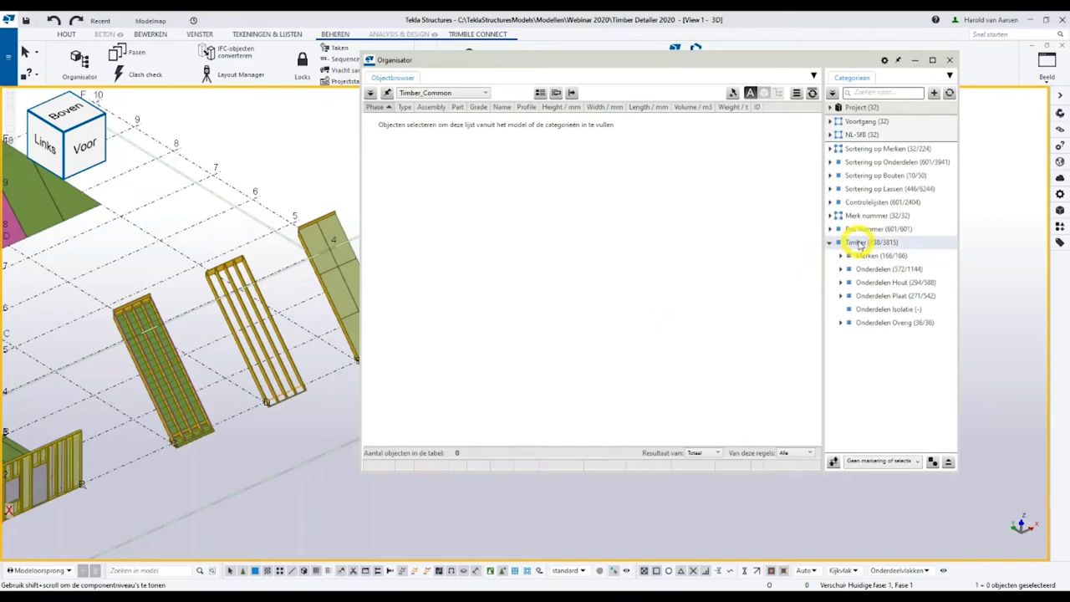
pyautogui.rightClick(859, 243)
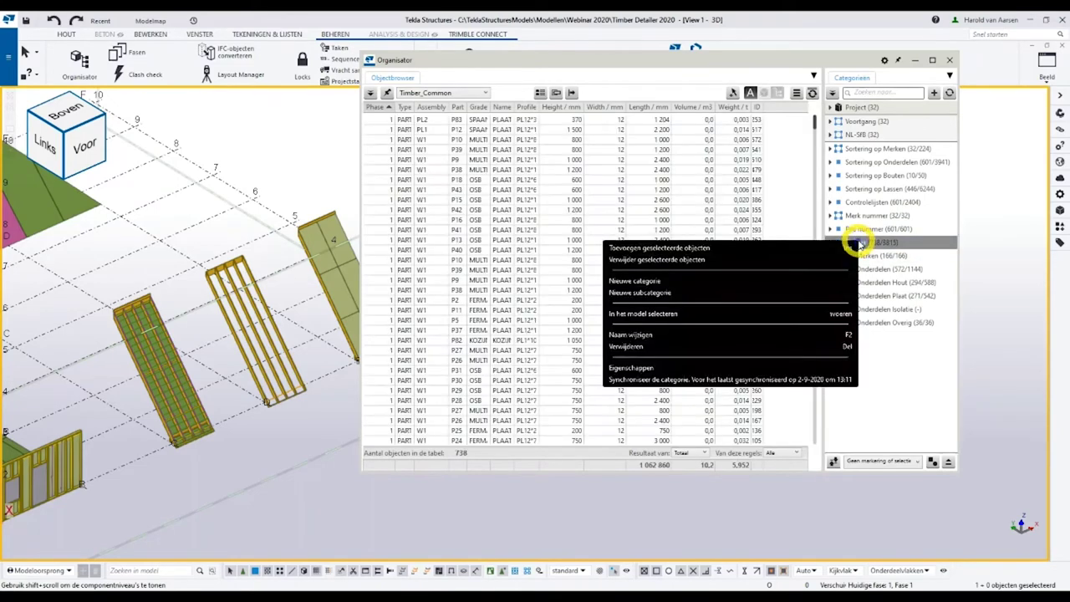
pyautogui.click(674, 292)
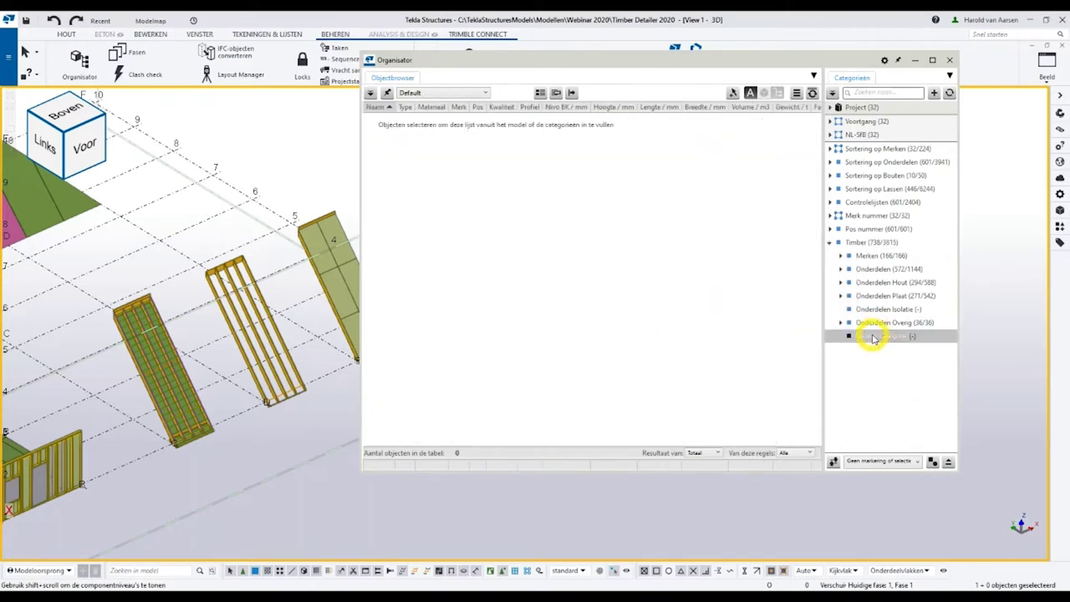
# Open the new subcategory's properties and name it Te zagen hout.
pyautogui.doubleClick(872, 336)
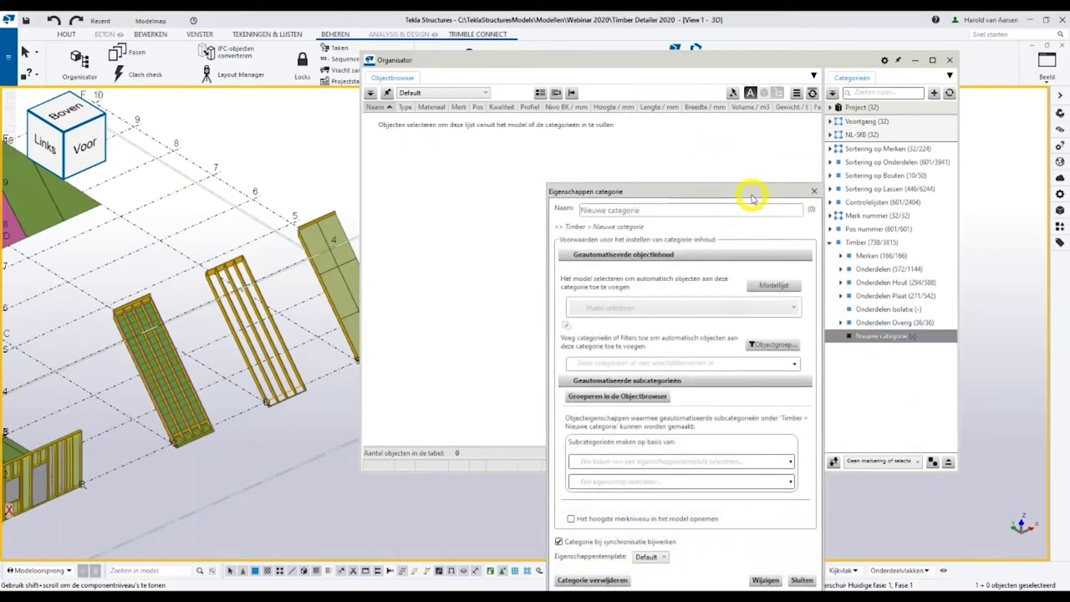
pyautogui.moveTo(751, 195); pyautogui.dragTo(611, 78)
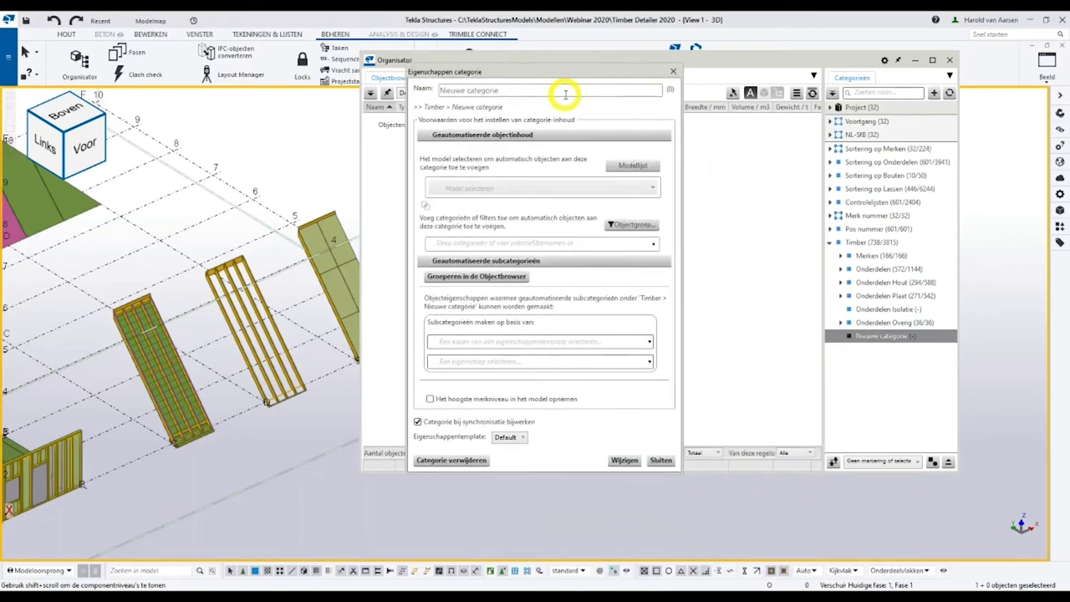
pyautogui.click(564, 93)
pyautogui.tripleClick(565, 93)
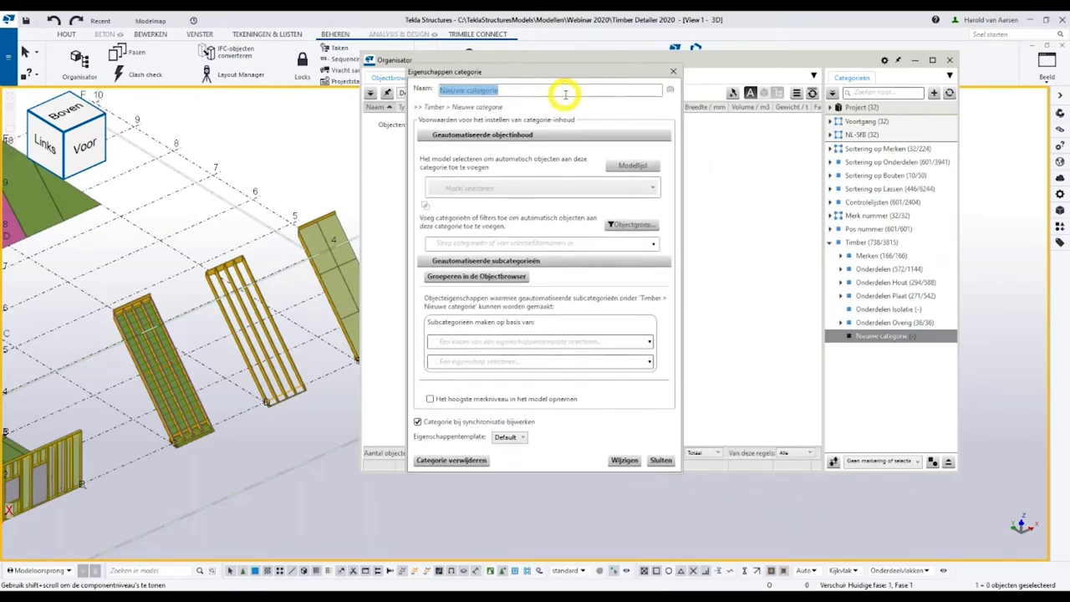
pyautogui.press('BackSpace')
pyautogui.write('Te de')
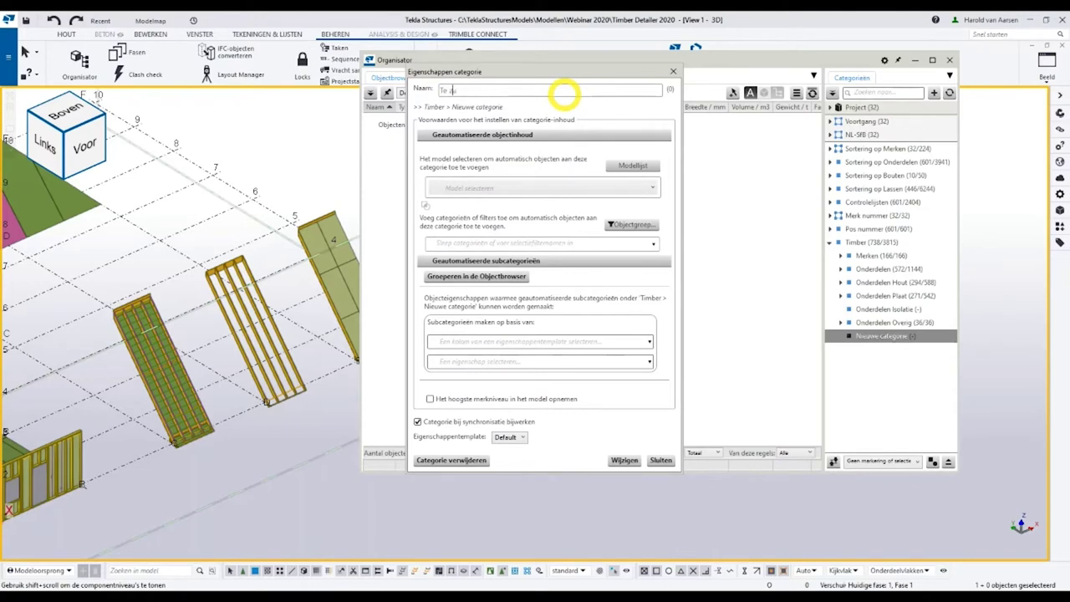
pyautogui.write('gen hout')
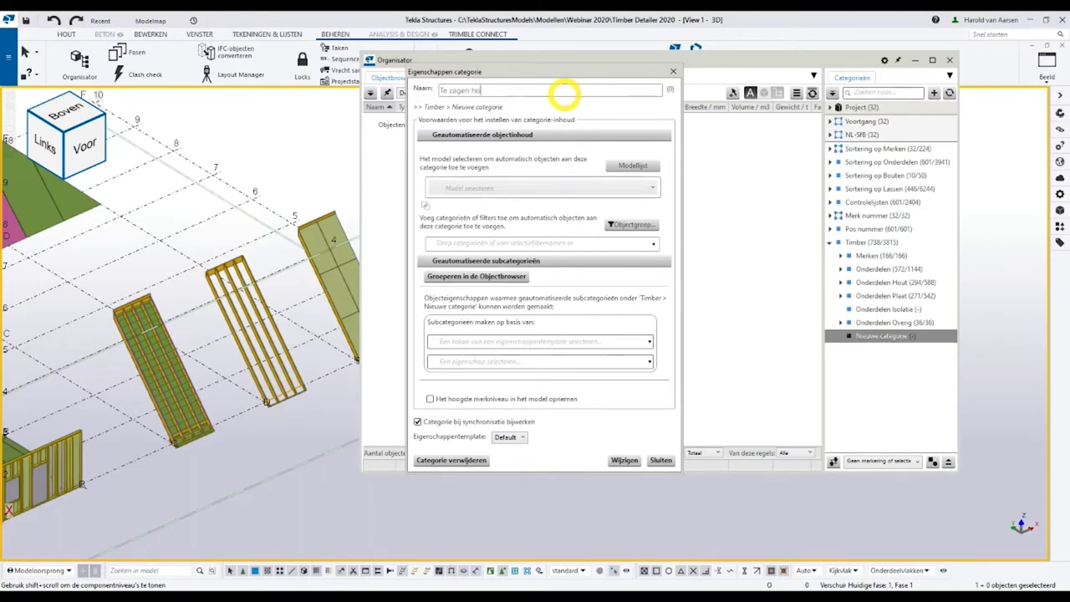
# Fill the category automatically from the Tekla Structures-model using the timber_part_timber filter.
pyautogui.click(597, 187)
pyautogui.click(561, 203)
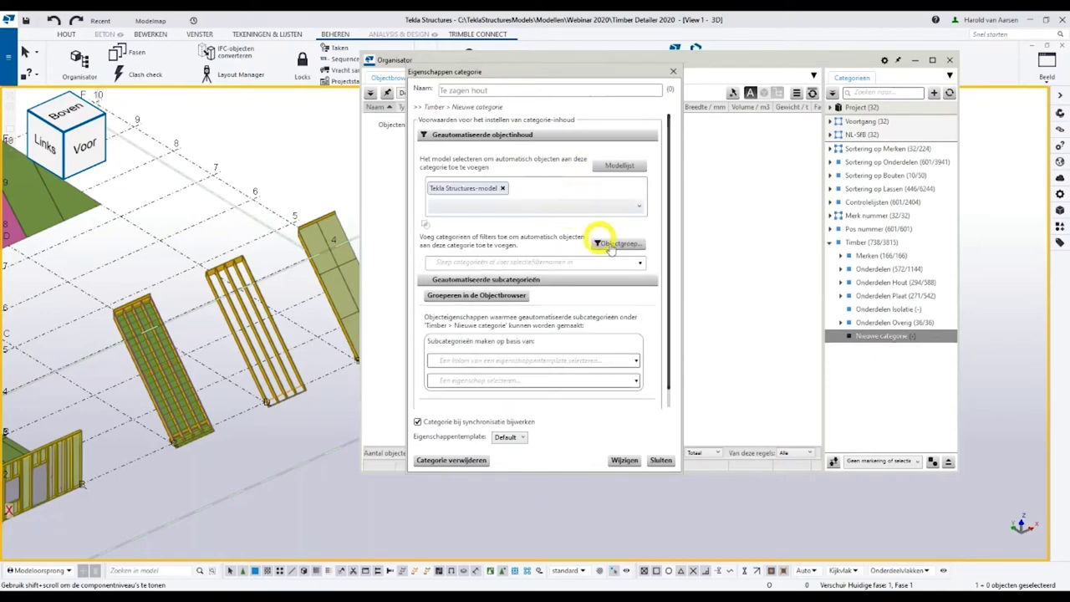
pyautogui.click(638, 264)
pyautogui.scroll(-1, 569, 351)
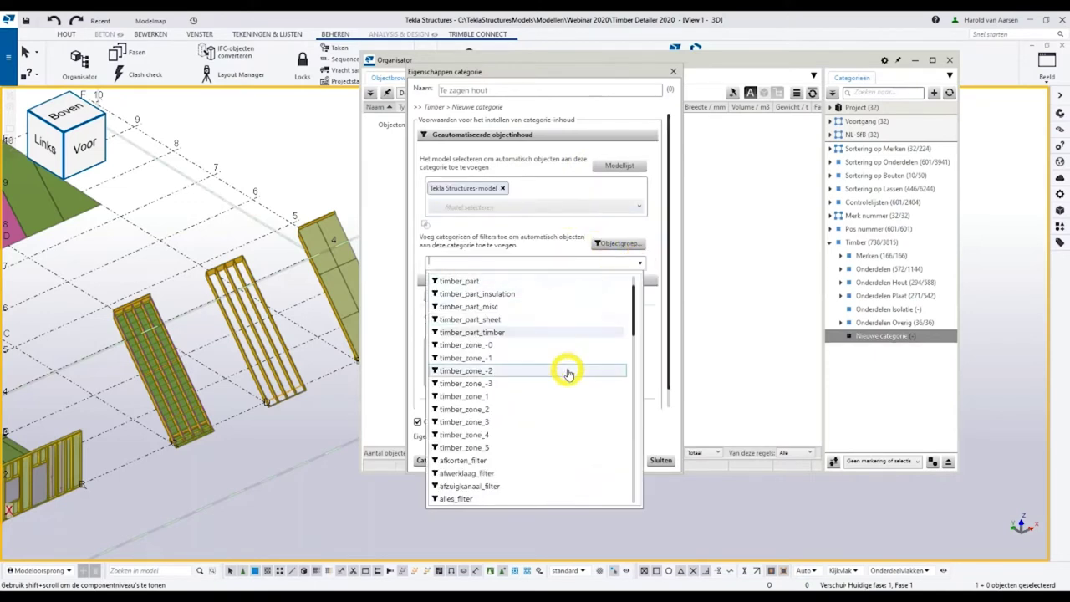
pyautogui.click(550, 333)
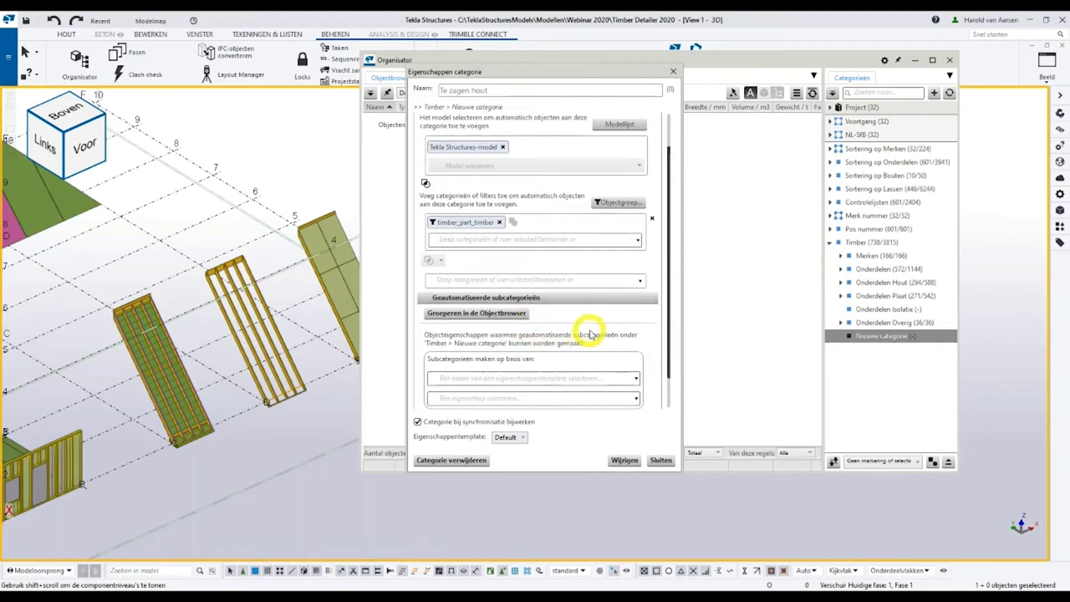
# Base the first level of automated subcategories on the Kwaliteit column of the Default property template.
pyautogui.scroll(-1, 589, 333)
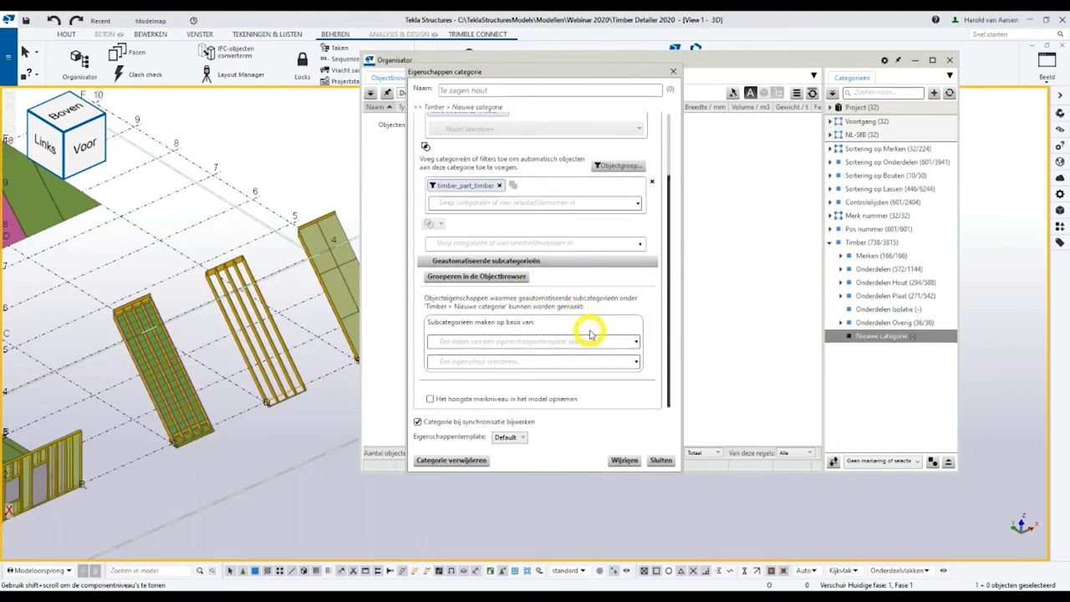
pyautogui.click(636, 342)
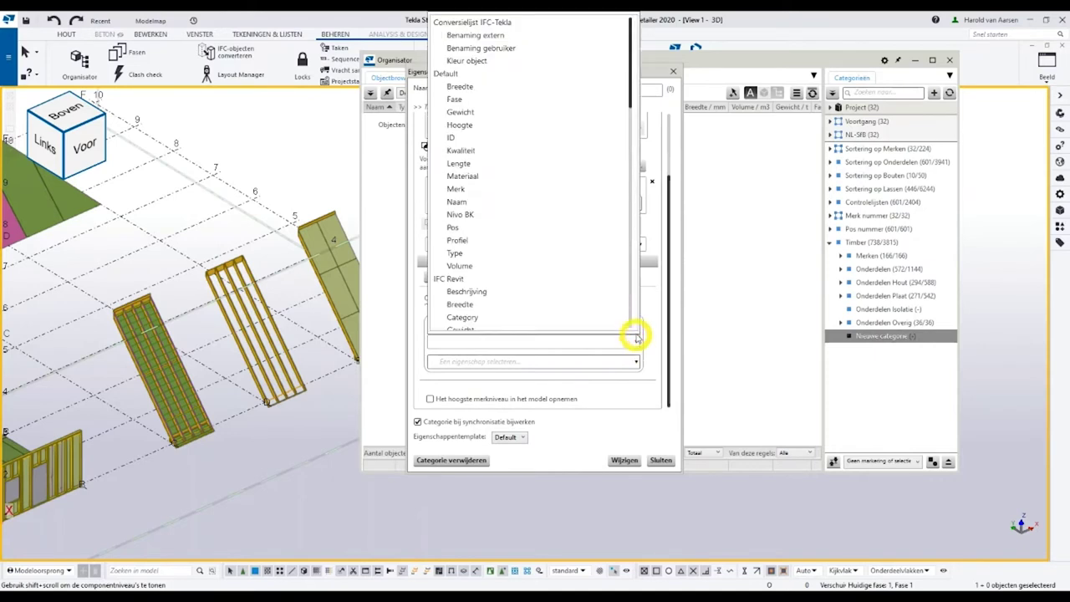
pyautogui.click(580, 151)
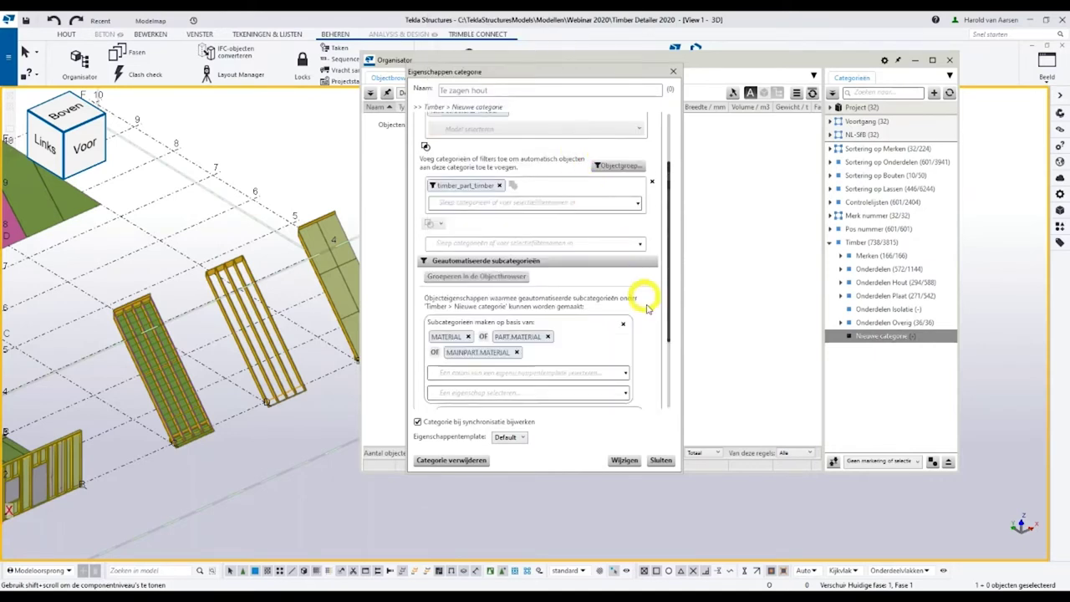
# Base the second level of automated subcategories on the ASSEMBLY_PREFIX property.
pyautogui.scroll(-3, 648, 313)
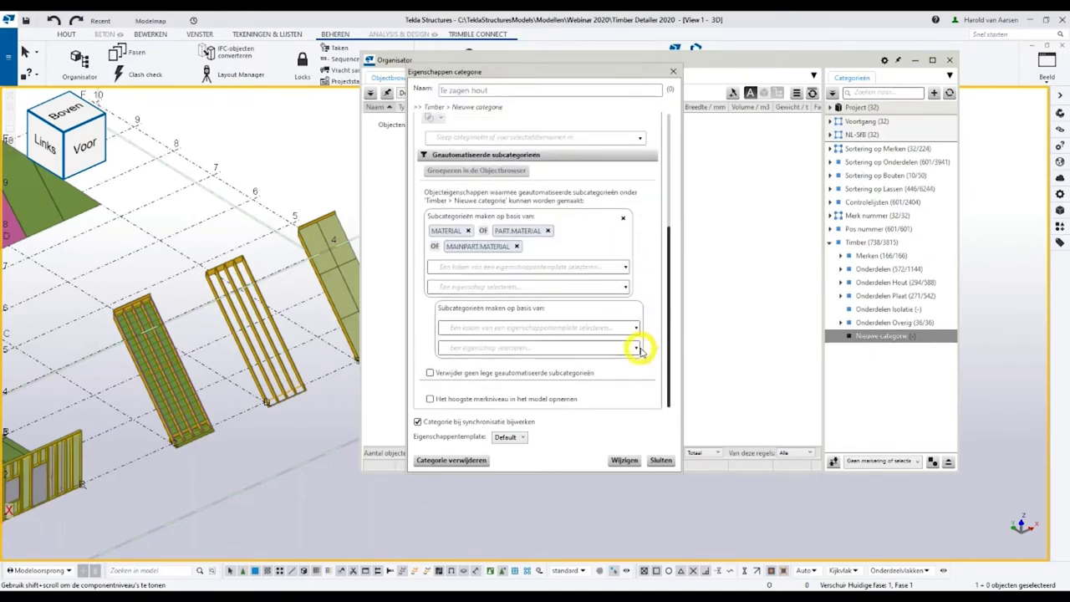
pyautogui.click(636, 348)
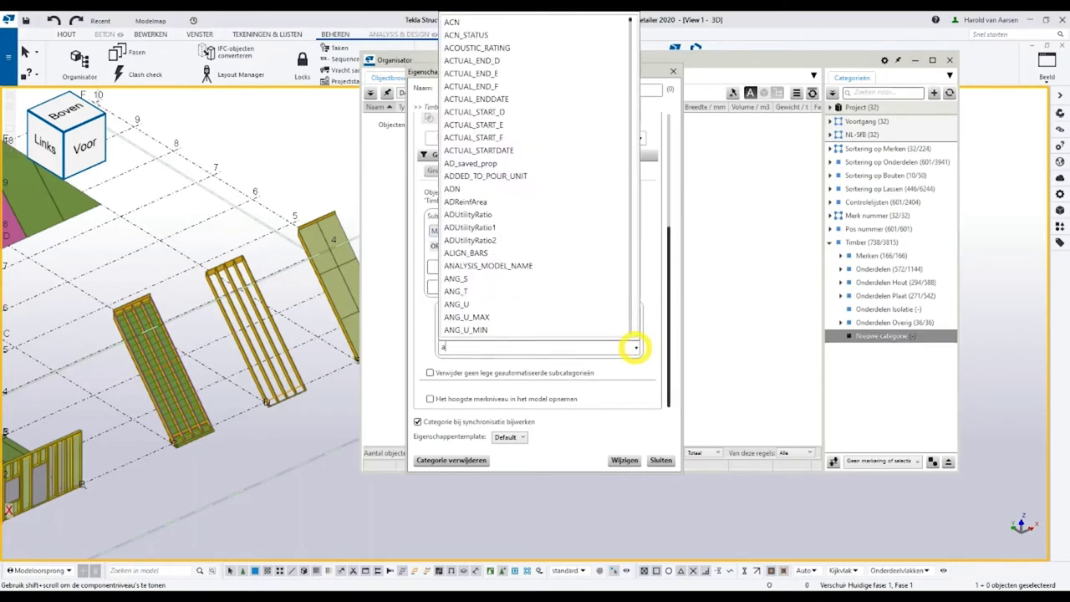
pyautogui.write('assembly')
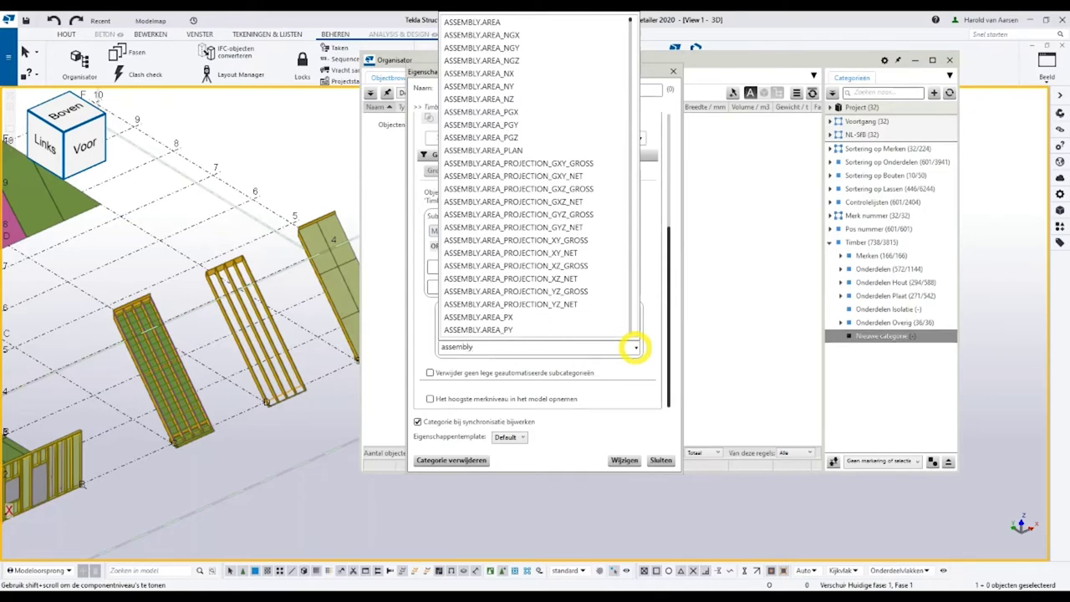
pyautogui.write('_prefix')
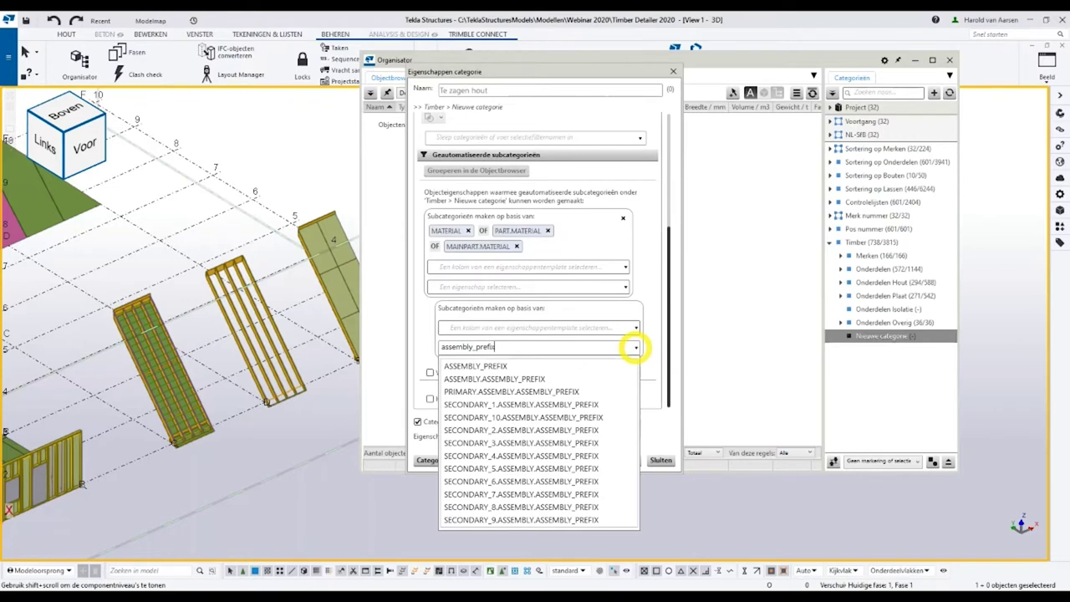
pyautogui.click(536, 367)
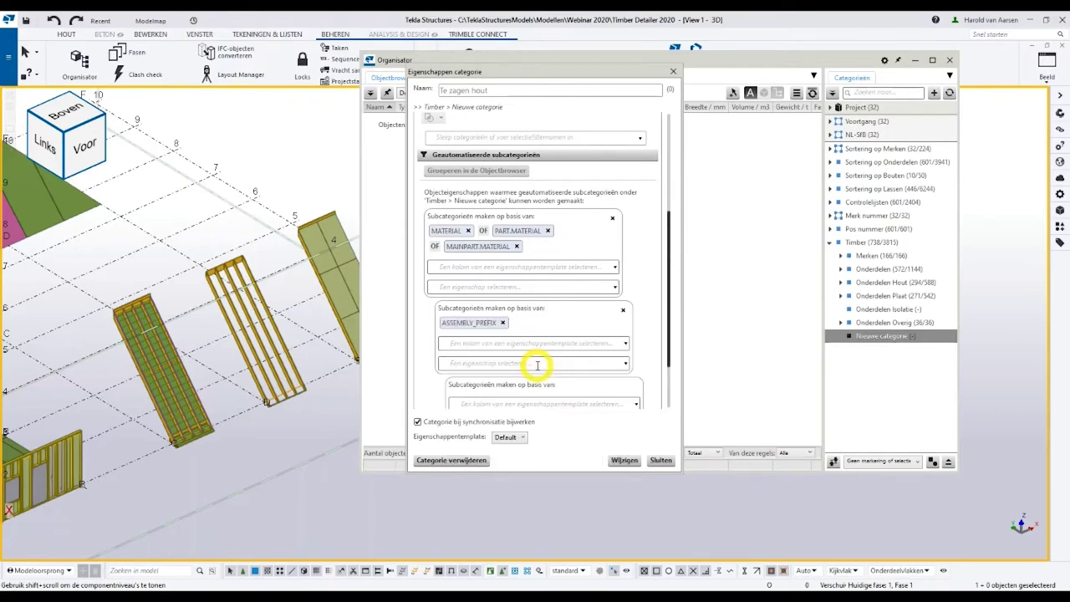
# Add ASSEMBLY.ASSEMBLY_PREFIX as an alternative property on the second subcategory level.
pyautogui.click(578, 362)
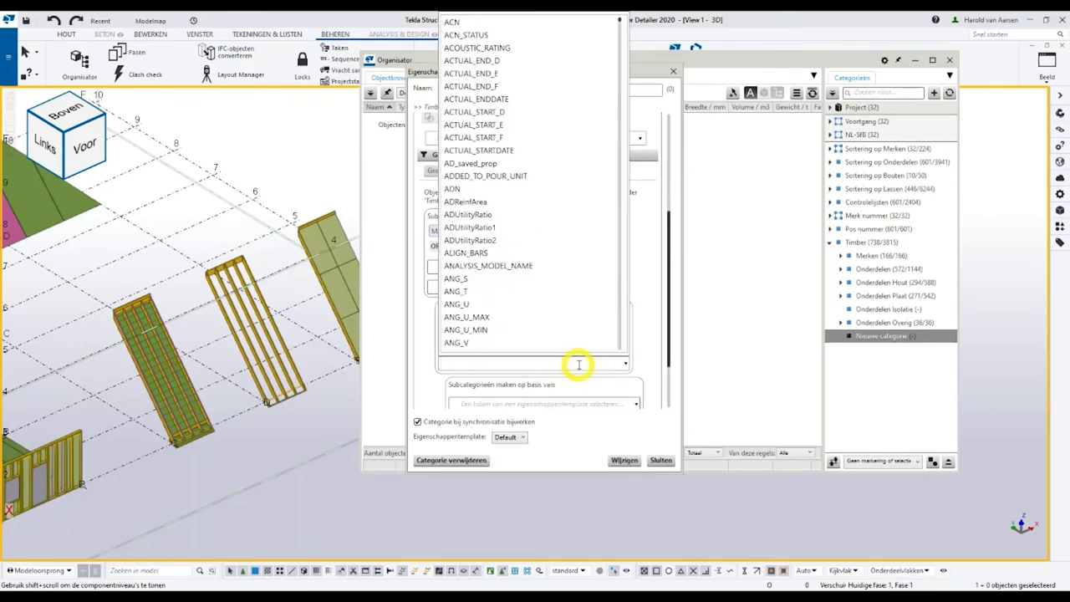
pyautogui.write('as')
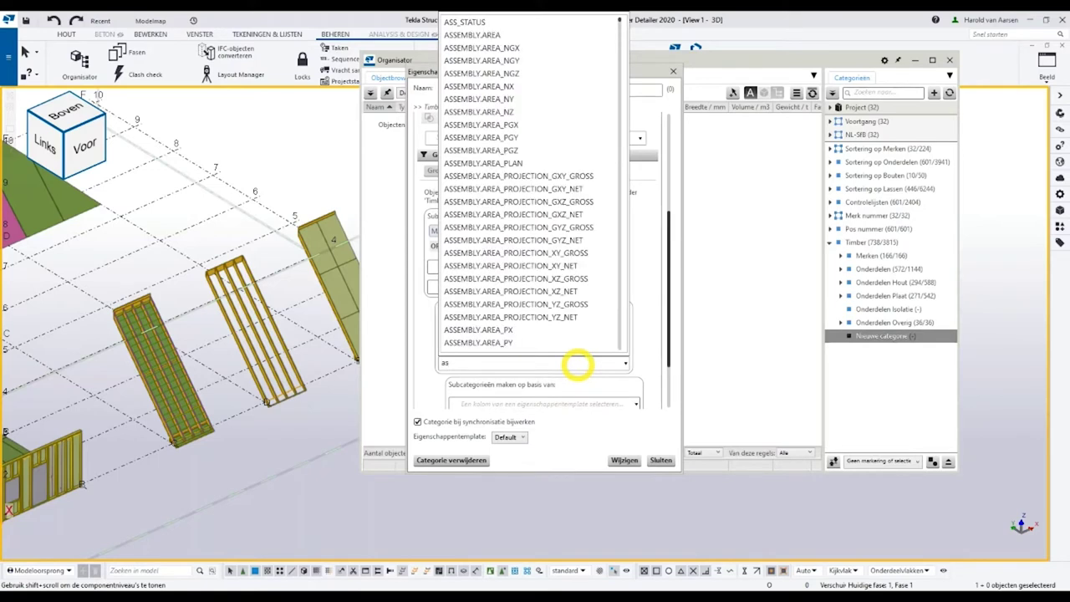
pyautogui.write('sembl')
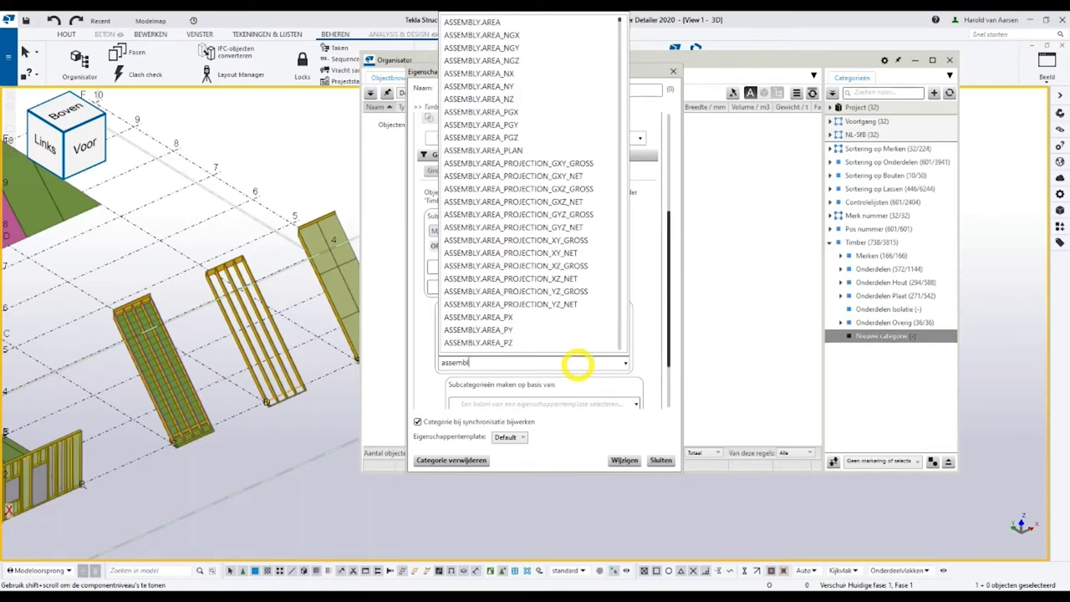
pyautogui.write('y.assembly')
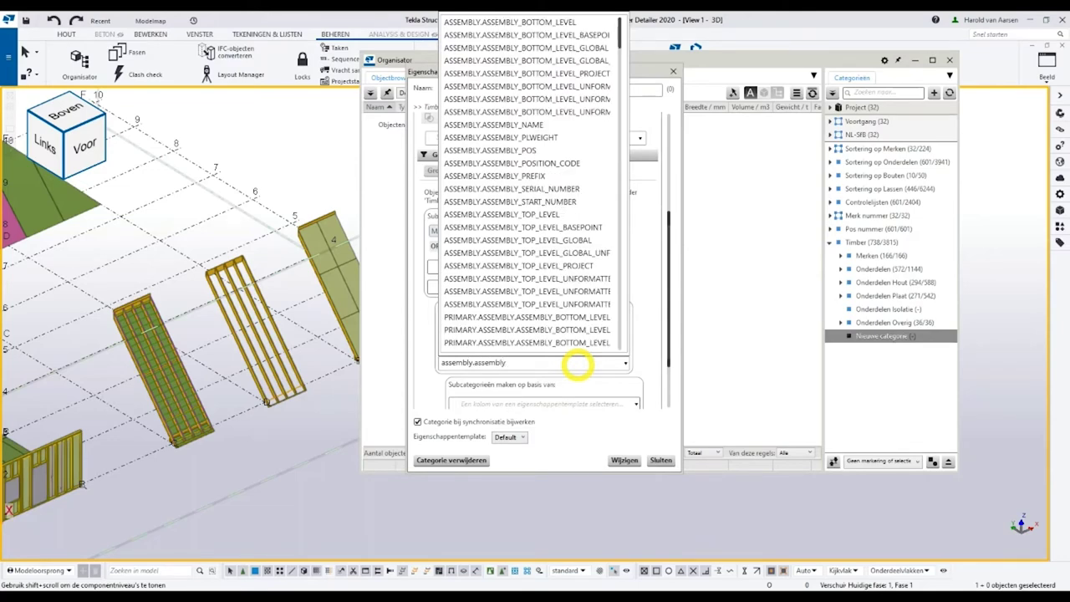
pyautogui.write('_pre')
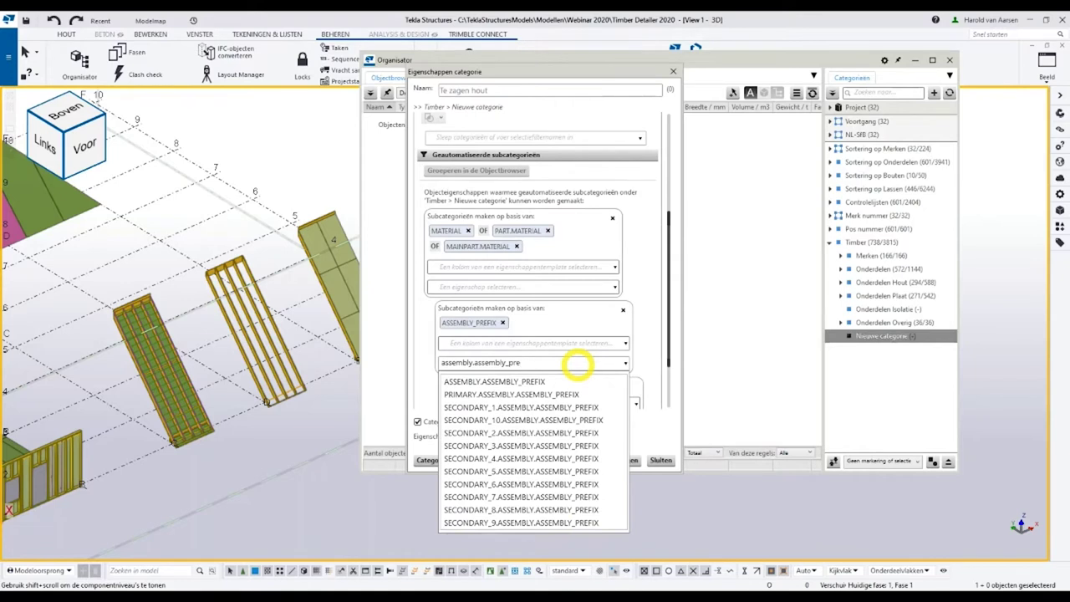
pyautogui.click(558, 384)
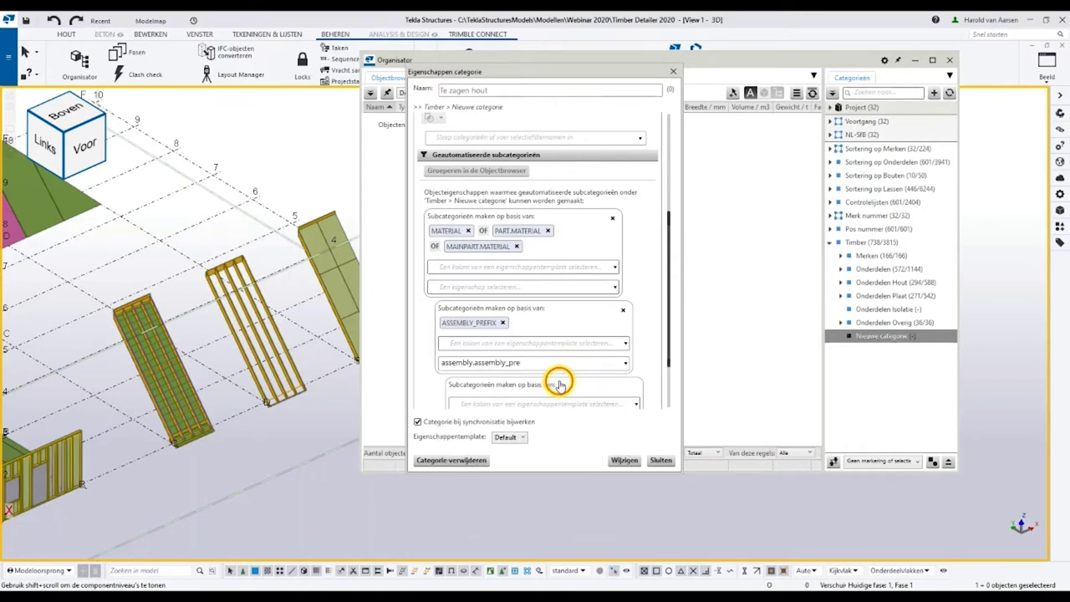
# Base the third level of automated subcategories on the ZONE property.
pyautogui.scroll(-2, 645, 351)
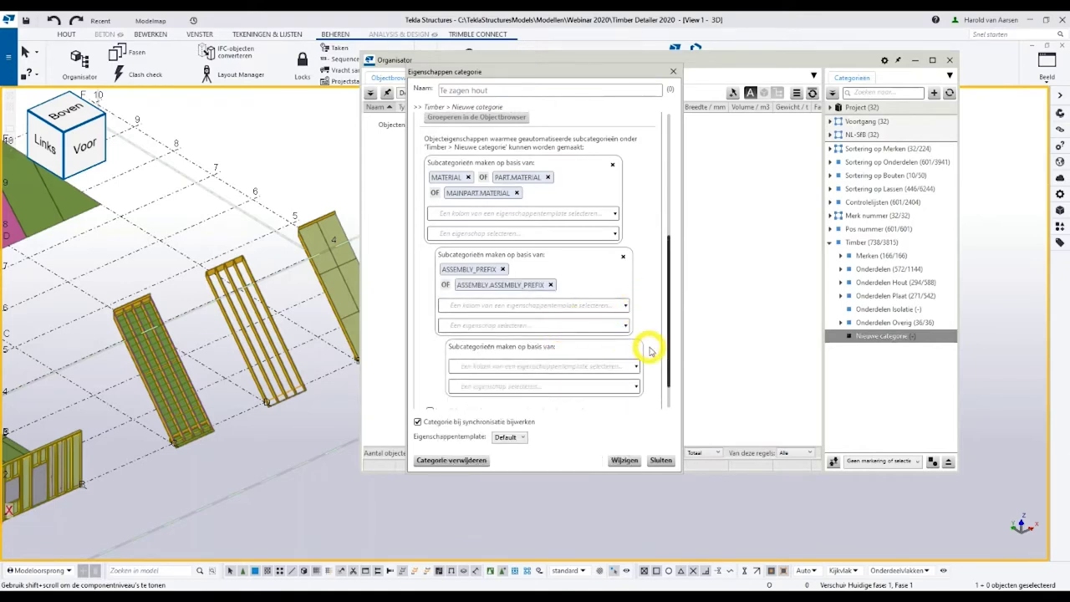
pyautogui.scroll(-1, 650, 352)
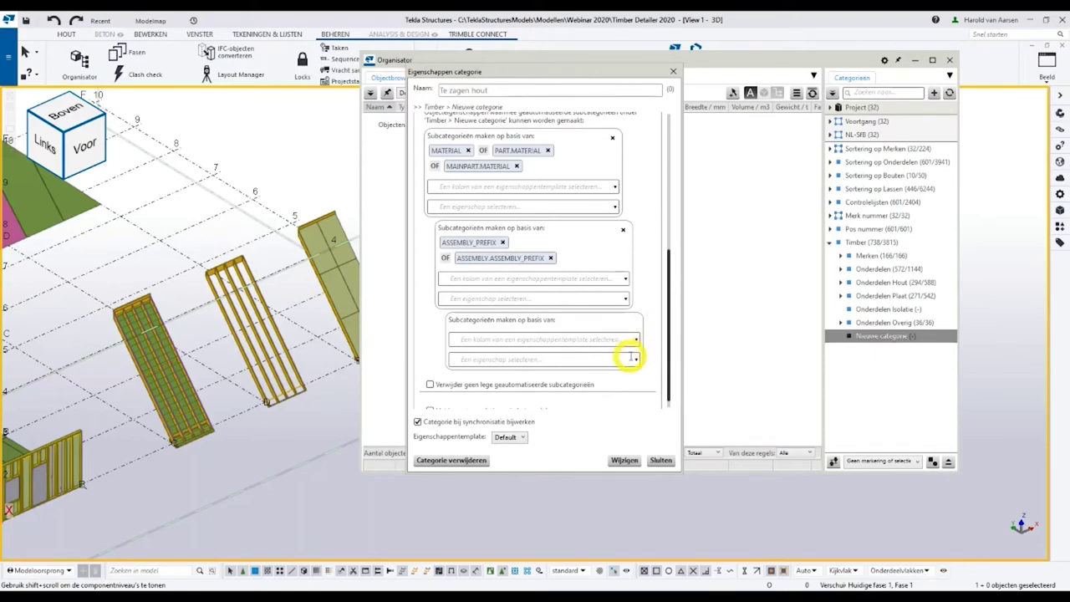
pyautogui.click(636, 360)
pyautogui.write('z')
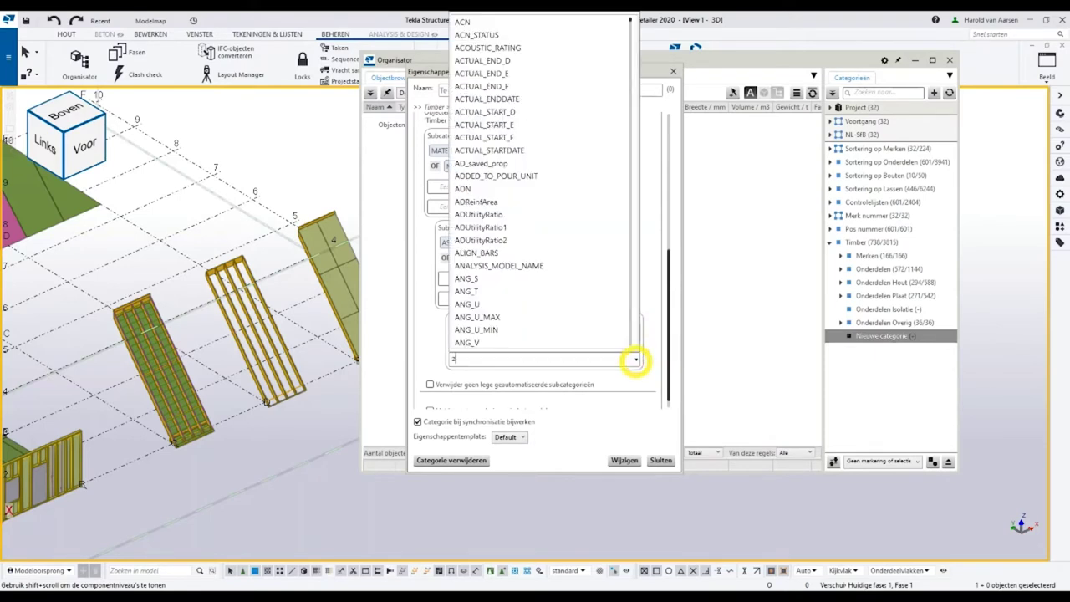
pyautogui.write('one')
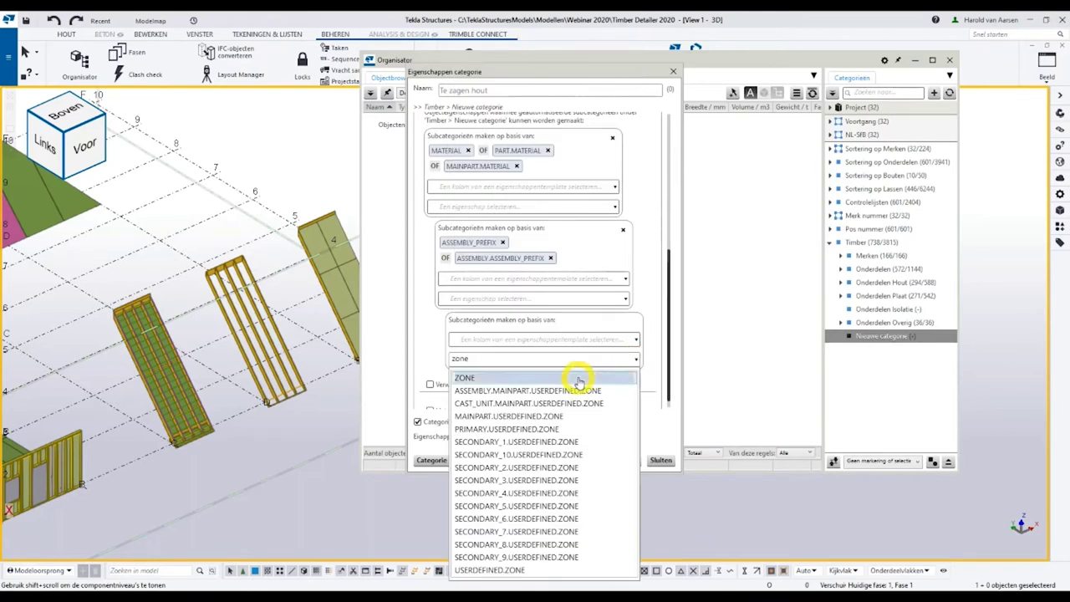
pyautogui.click(578, 380)
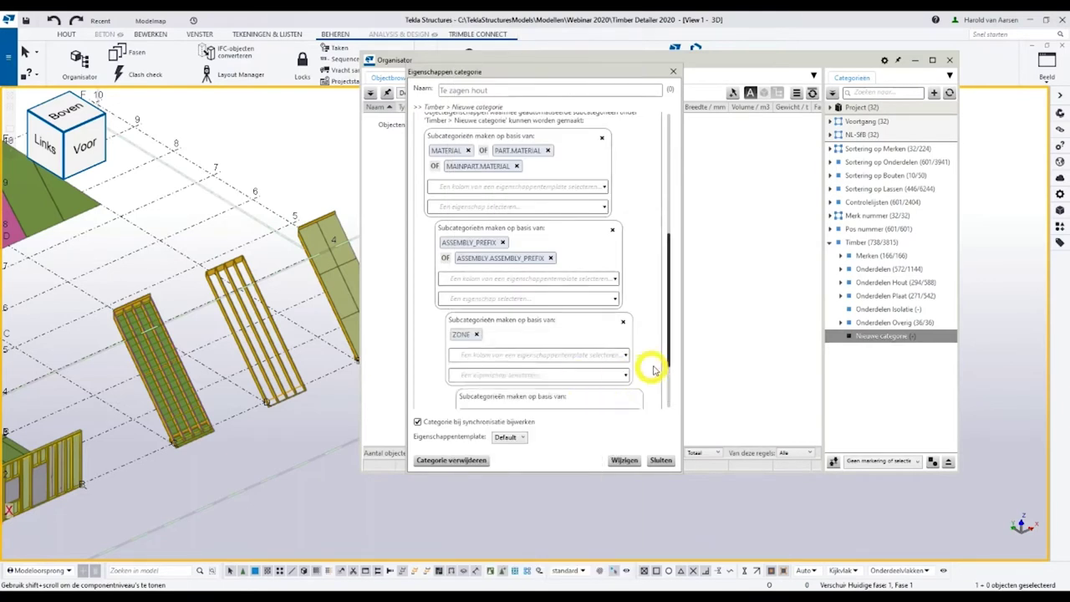
# Set the category's property template to Timber_Parts.
pyautogui.scroll(-2, 656, 366)
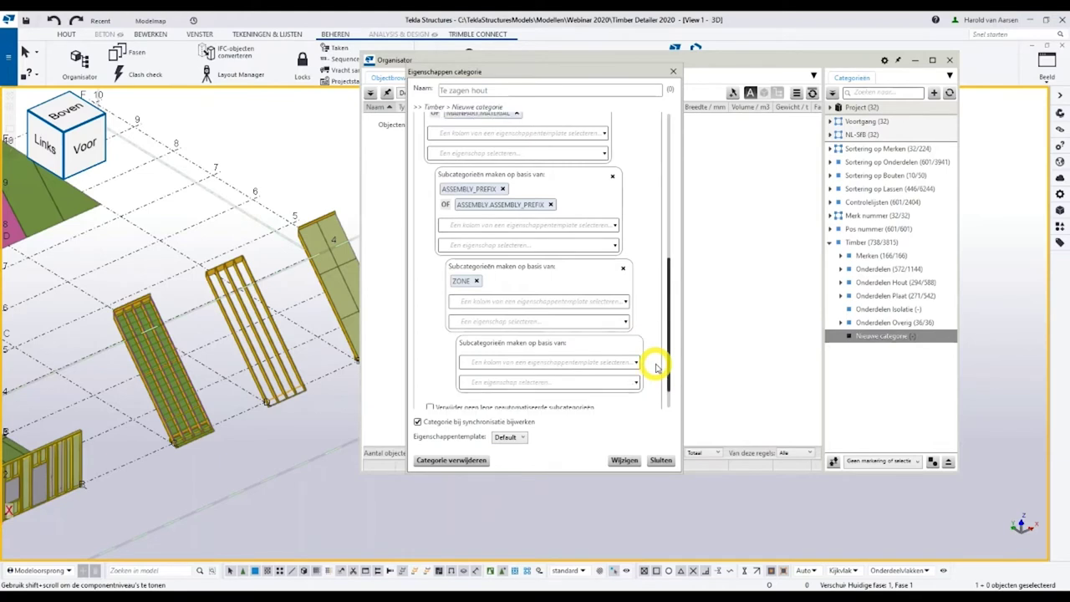
pyautogui.click(517, 440)
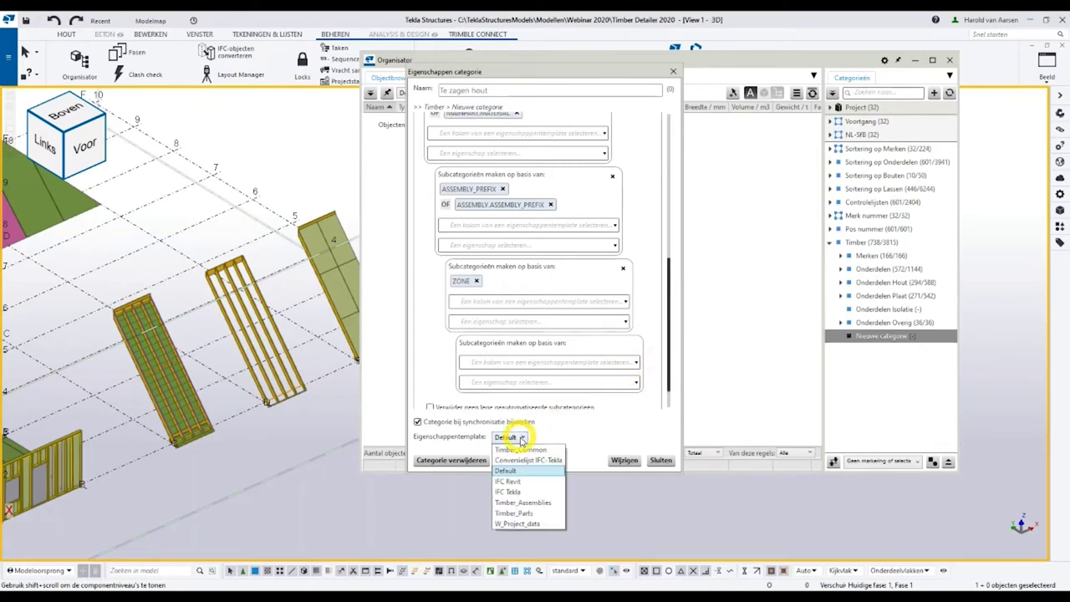
pyautogui.click(523, 512)
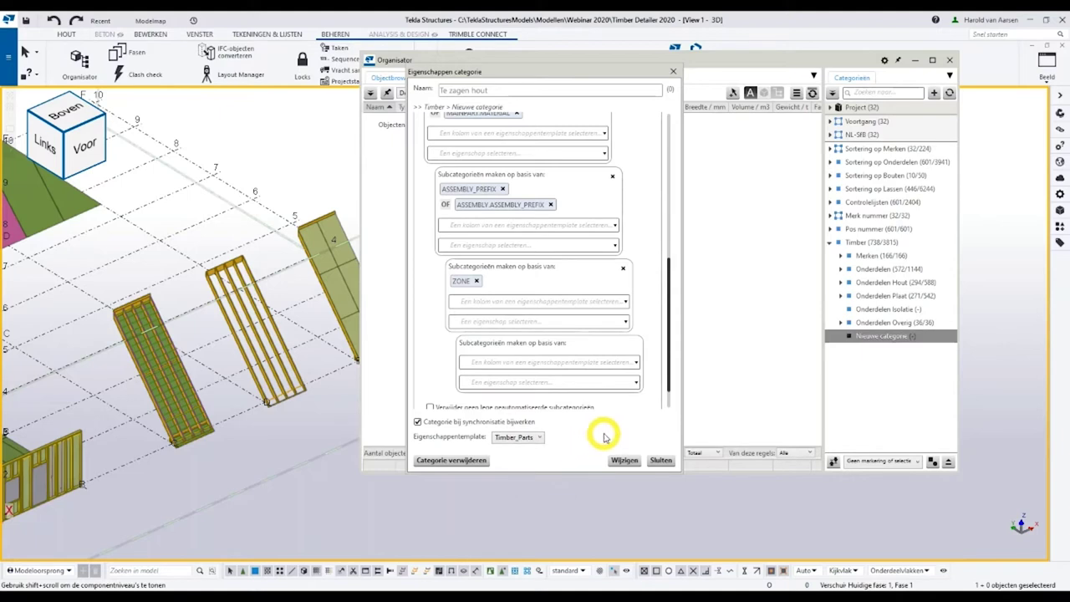
pyautogui.scroll(-2, 649, 395)
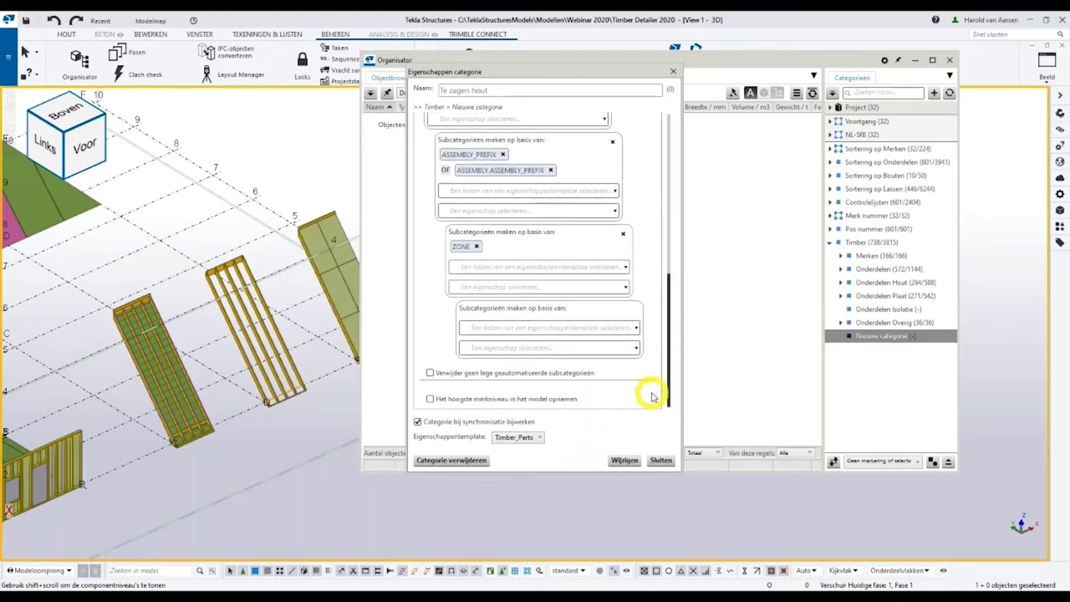
# Apply the Te zagen hout category settings and confirm replacing the existing automated subcategories.
pyautogui.scroll(8, 653, 396)
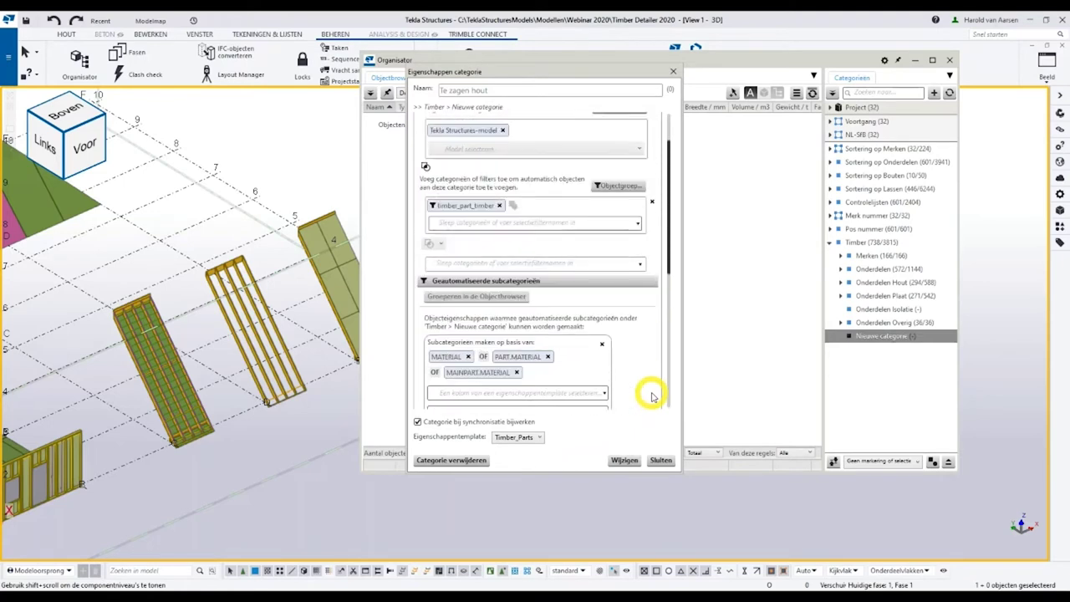
pyautogui.scroll(2, 653, 396)
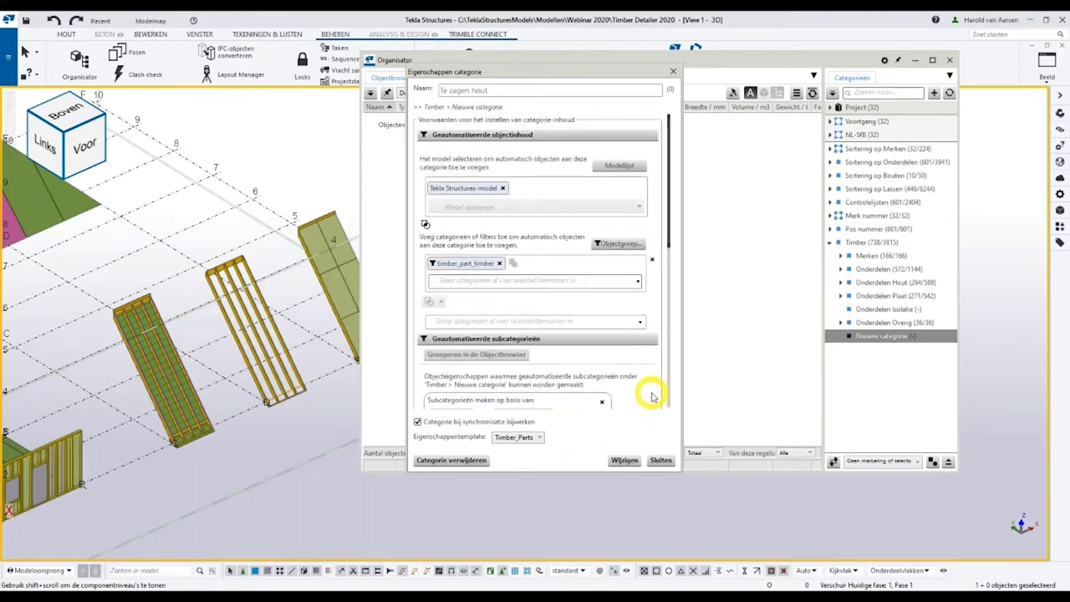
pyautogui.click(626, 460)
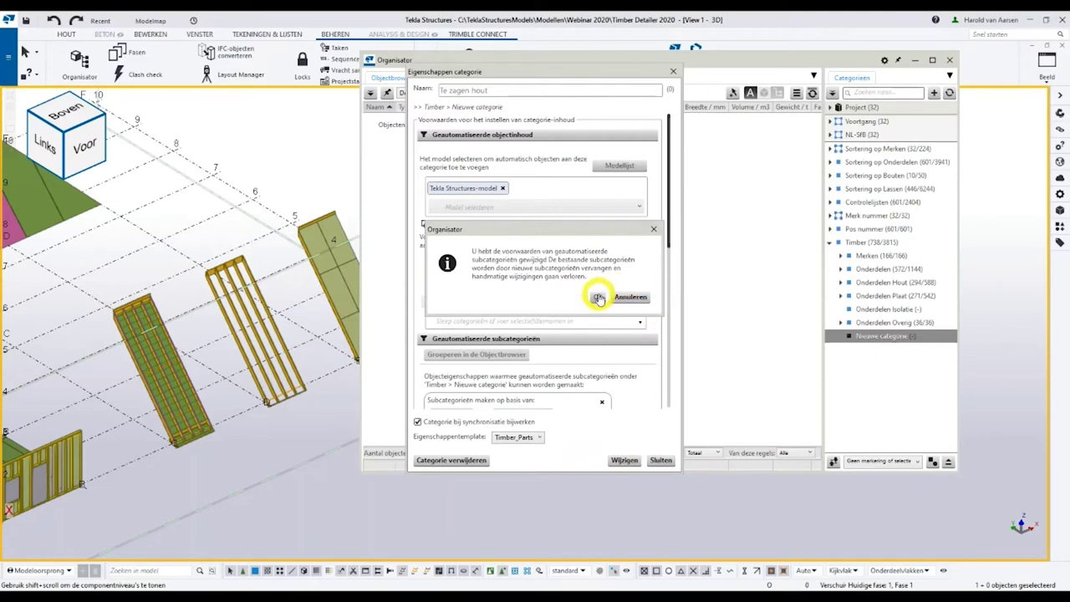
pyautogui.click(598, 298)
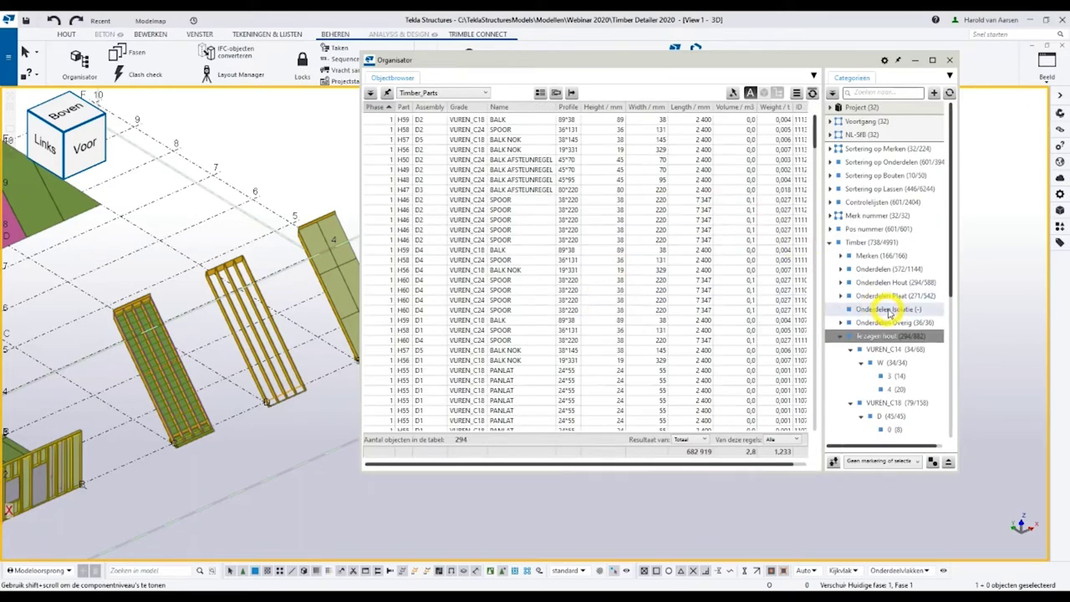
# List the VUREN_C24 parts of the Te zagen hout category and move the Organizer window clear of the model.
pyautogui.scroll(-3, 888, 311)
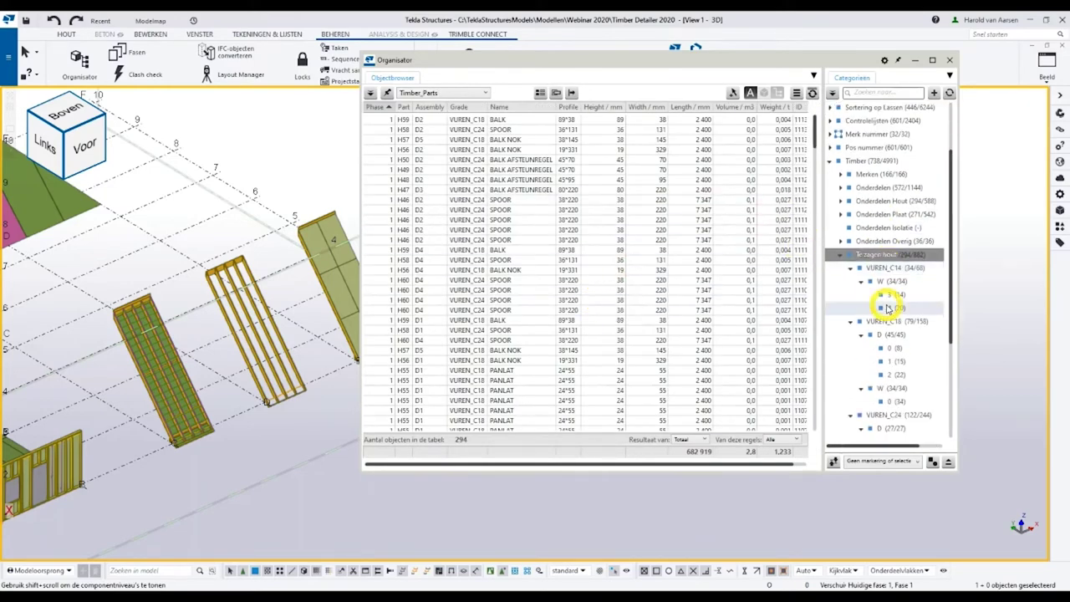
pyautogui.scroll(-3, 888, 309)
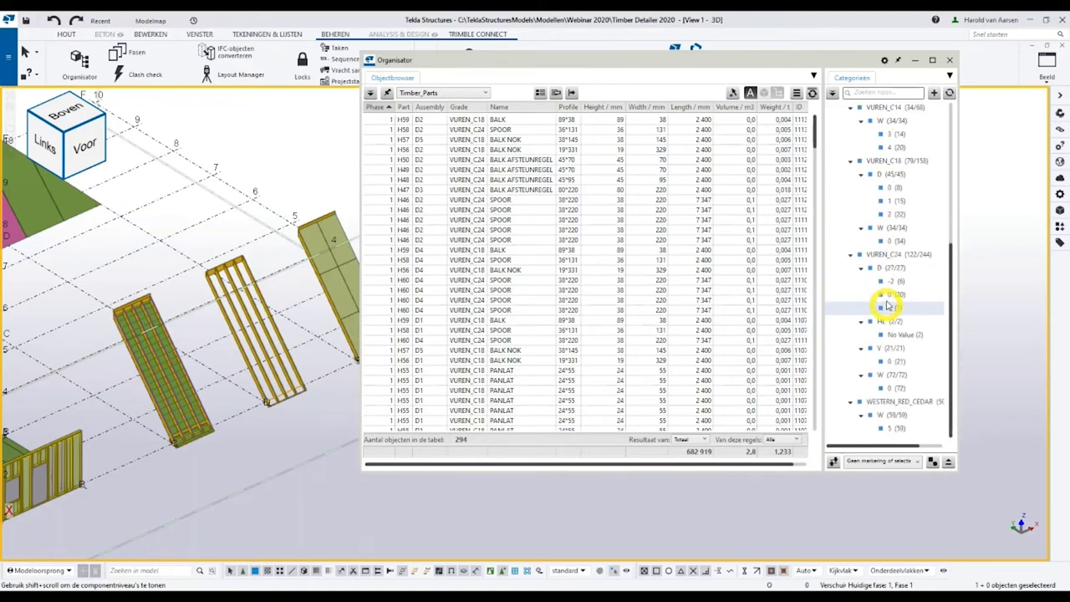
pyautogui.click(889, 255)
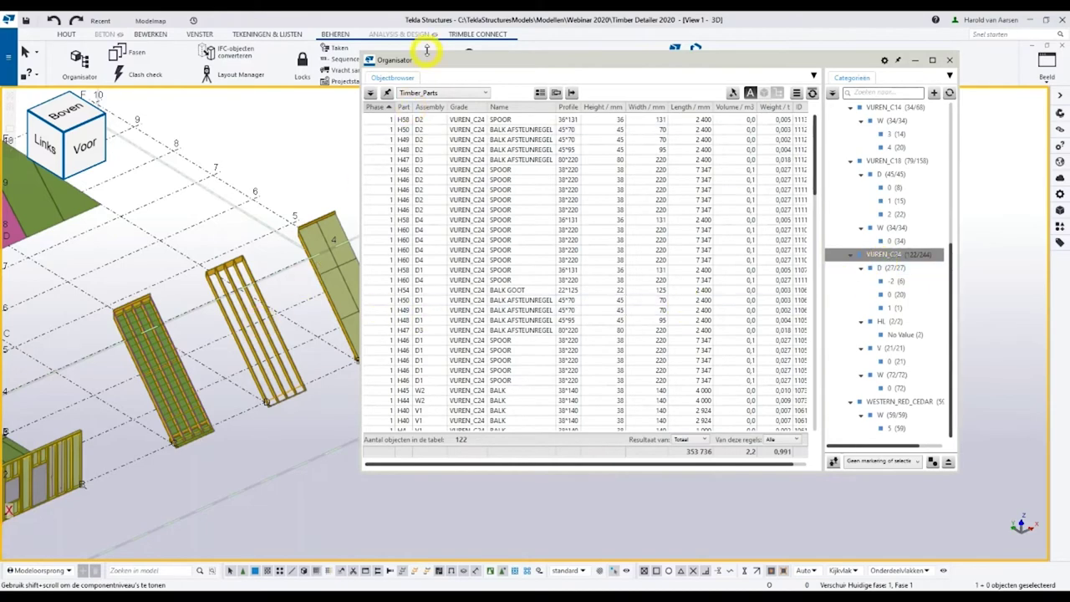
pyautogui.moveTo(433, 63); pyautogui.dragTo(548, 93)
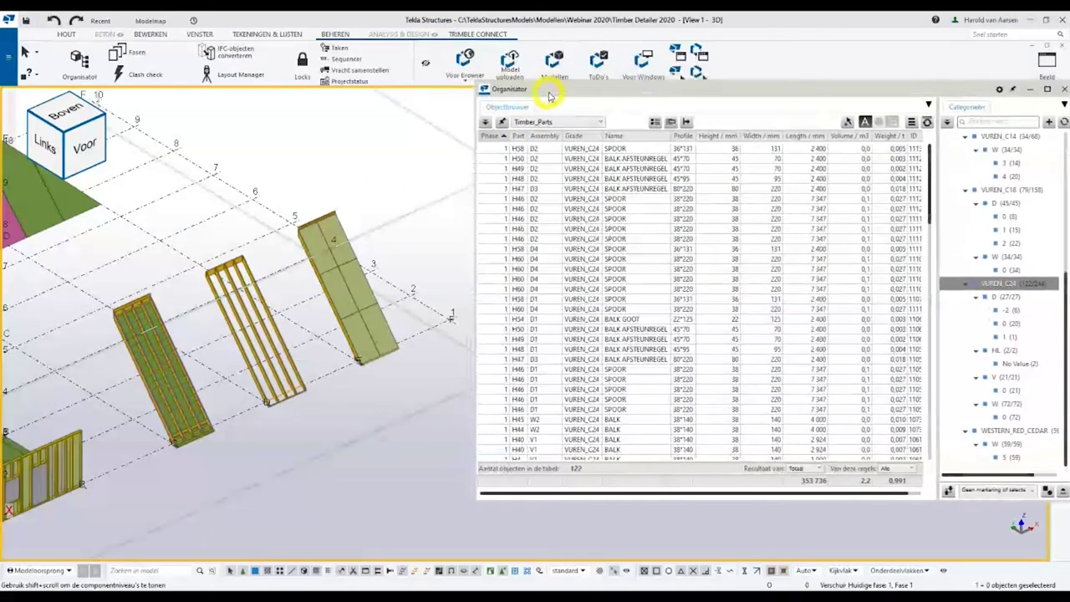
pyautogui.scroll(-3, 378, 218)
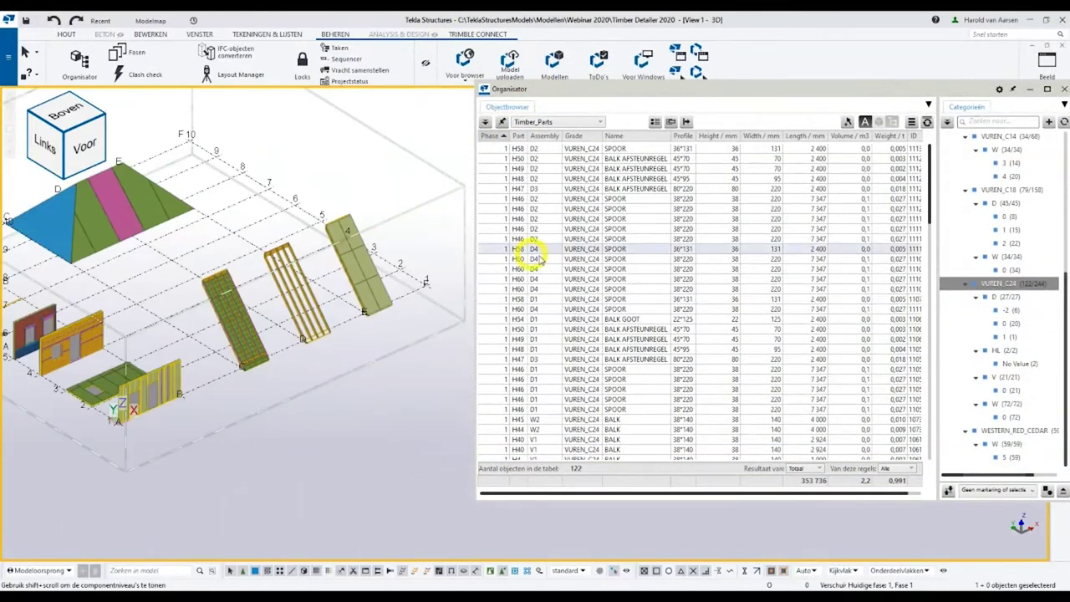
# Select all parts with assembly prefix D under VUREN_C24 in the model.
pyautogui.click(1010, 296)
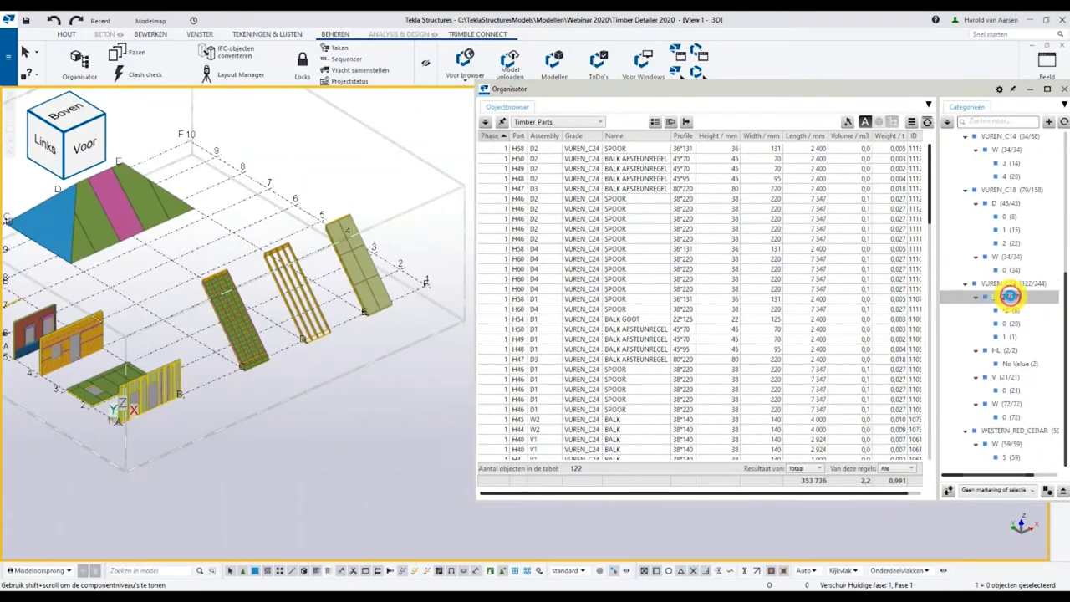
pyautogui.rightClick(1010, 298)
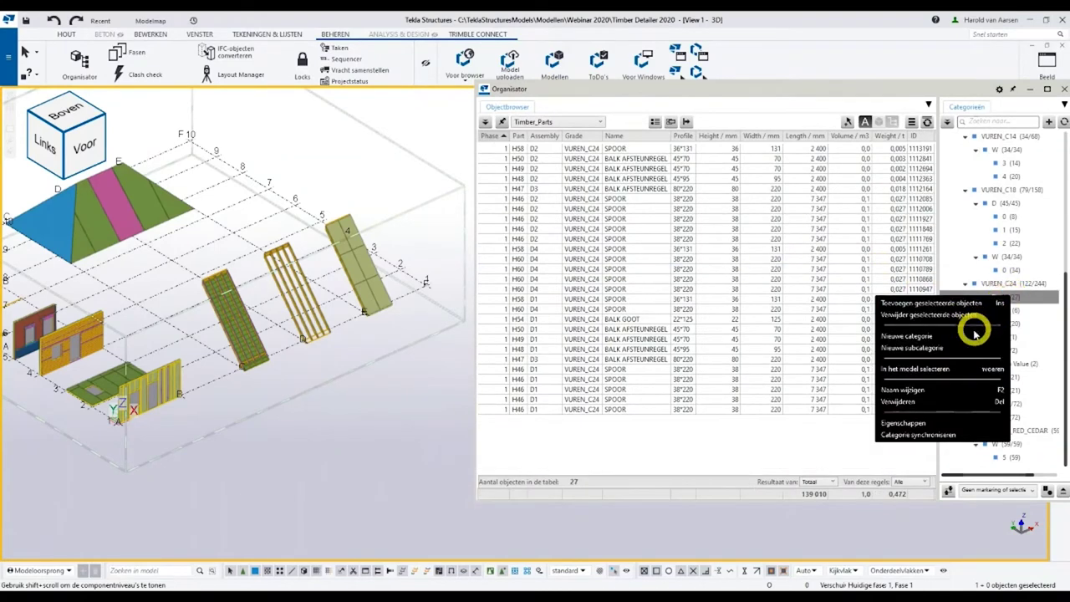
pyautogui.click(964, 367)
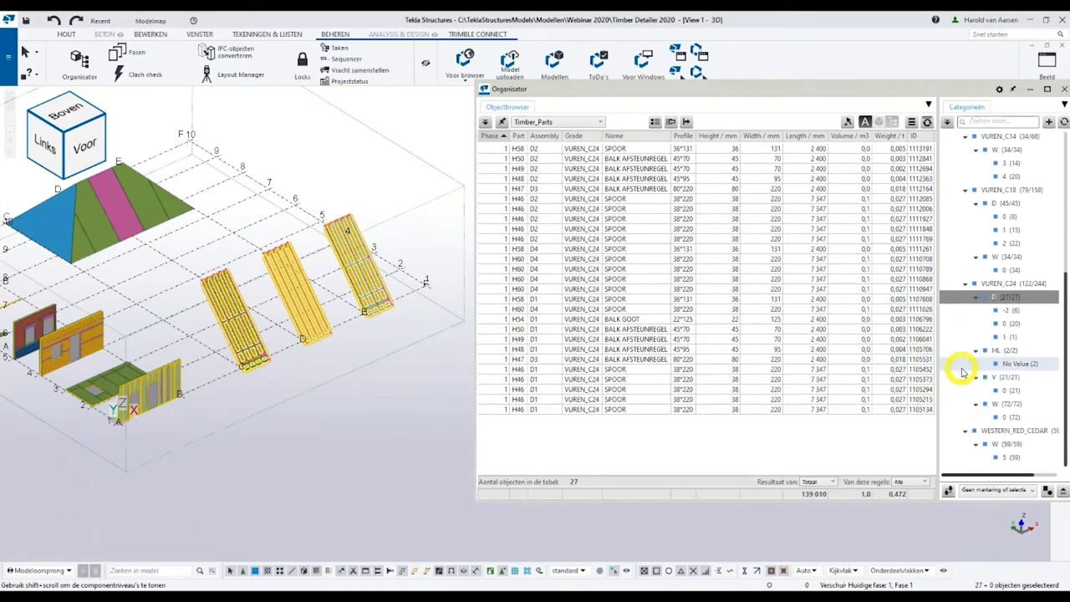
# Select only the zone 0 parts of assembly prefix D under VUREN_C24 in the model.
pyautogui.click(1014, 324)
pyautogui.rightClick(1015, 326)
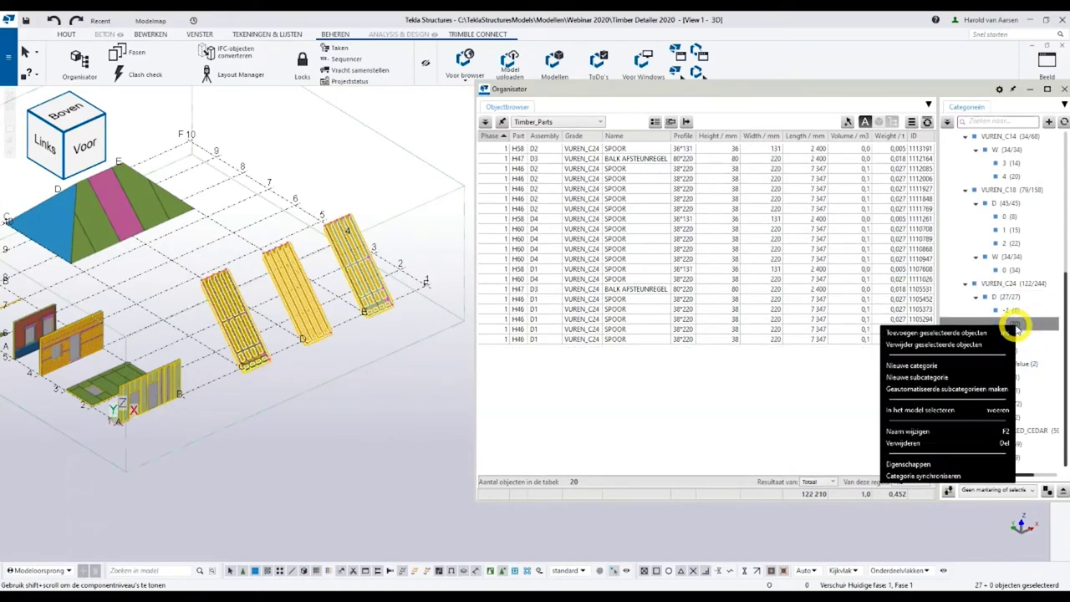
pyautogui.click(958, 409)
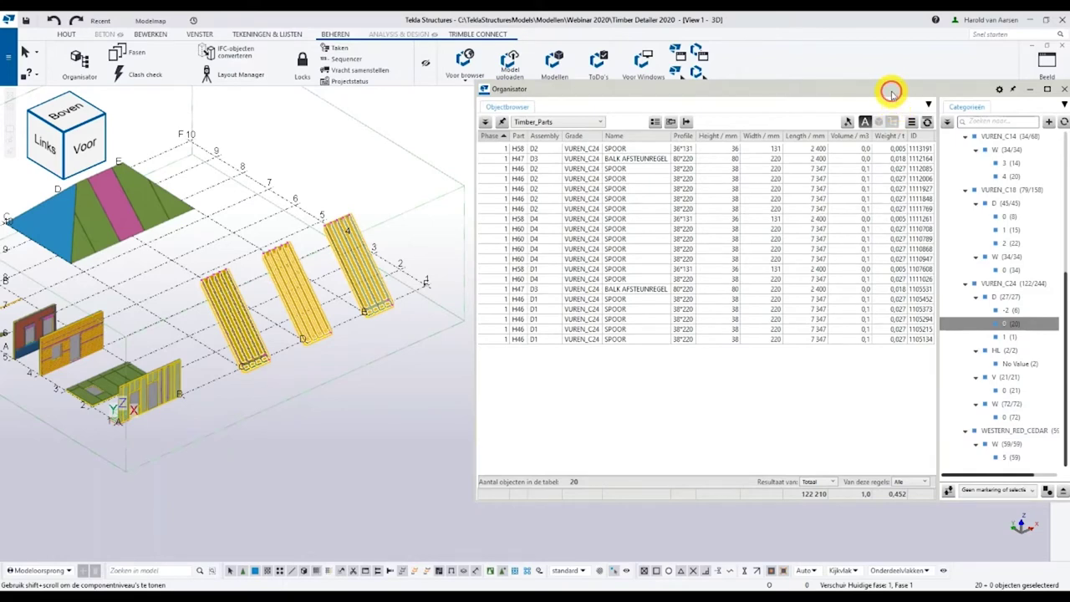
# Search the applications and components for bvx and open BVX Export (ML027).
pyautogui.moveTo(891, 90); pyautogui.dragTo(645, 101)
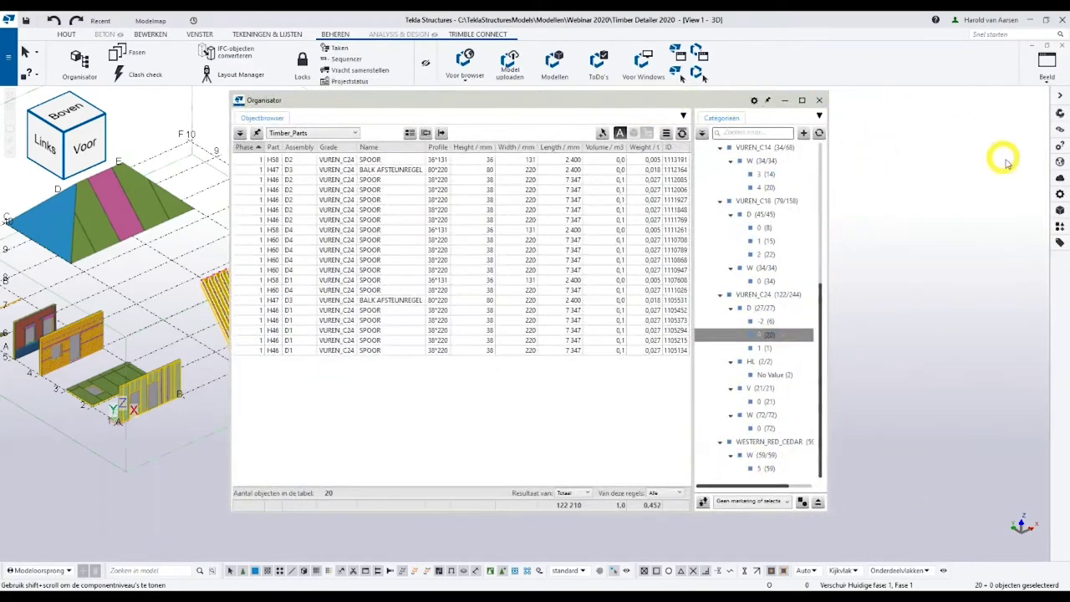
pyautogui.click(1058, 228)
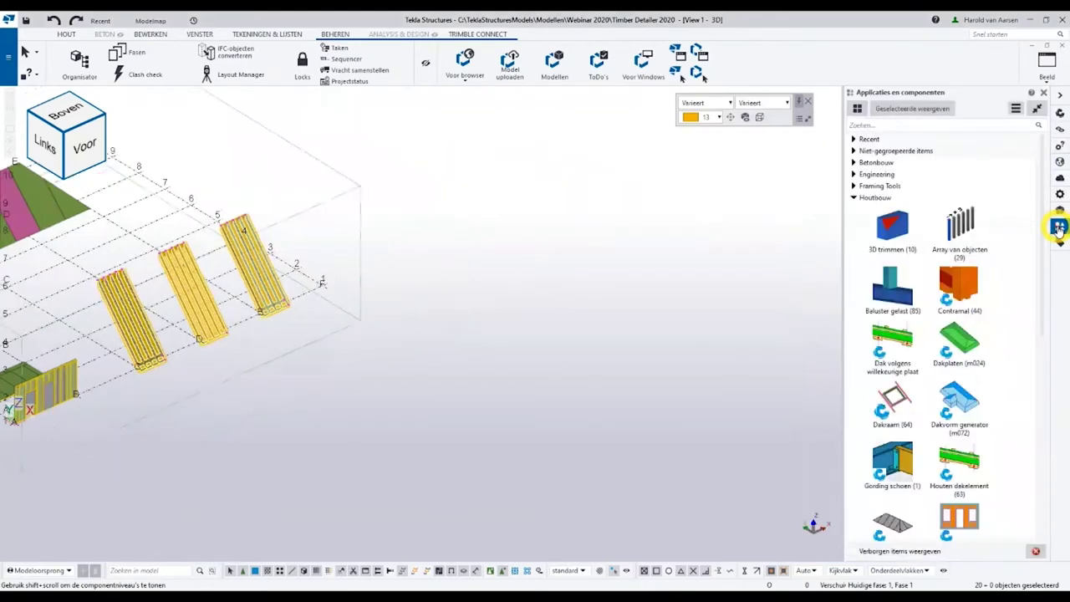
pyautogui.click(922, 127)
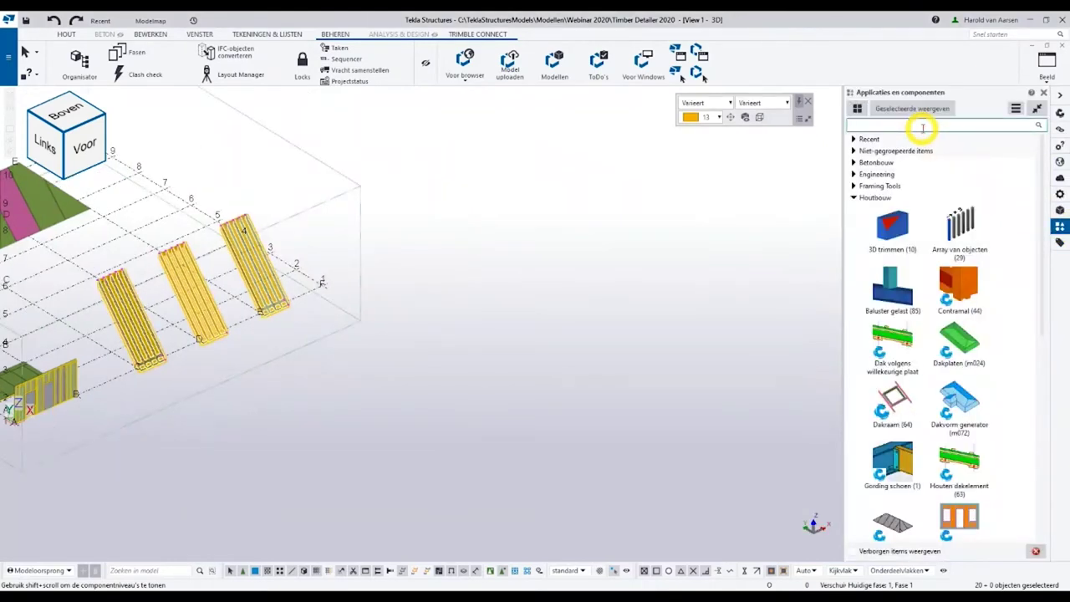
pyautogui.write('bvx')
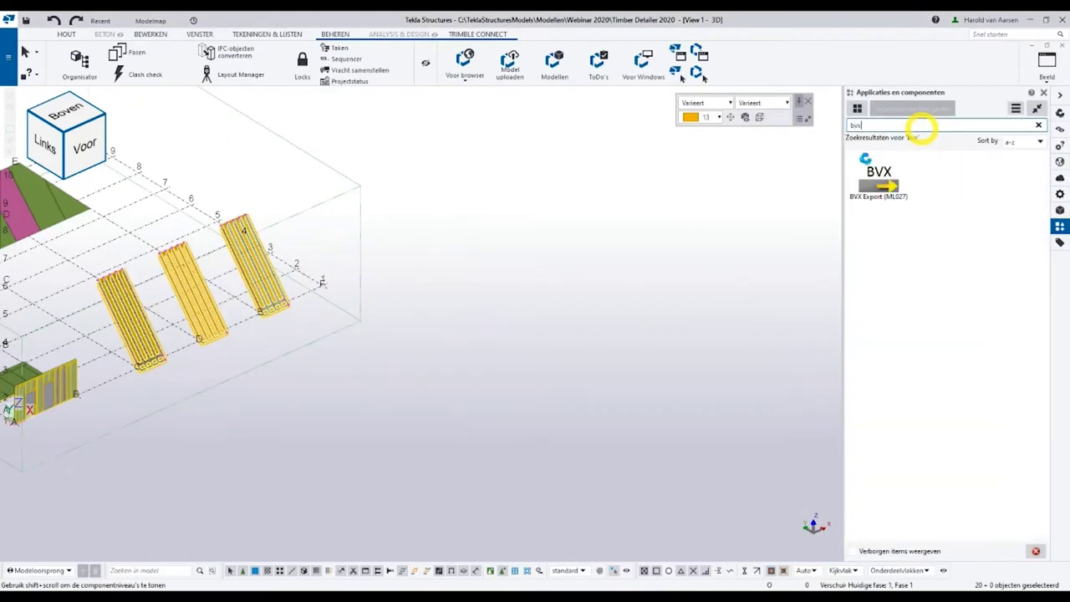
pyautogui.click(884, 179)
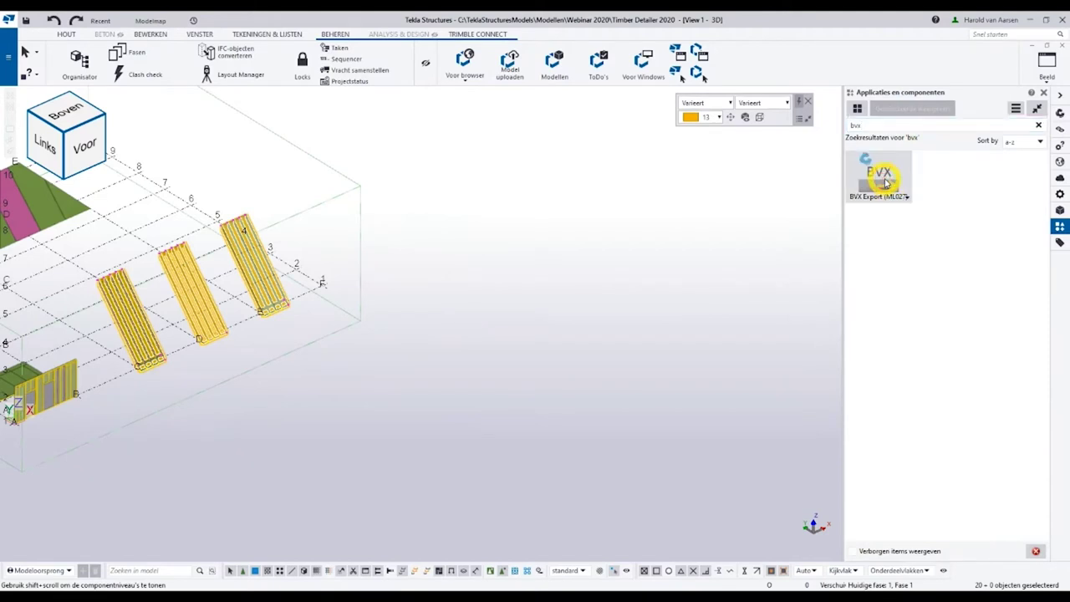
pyautogui.doubleClick(885, 183)
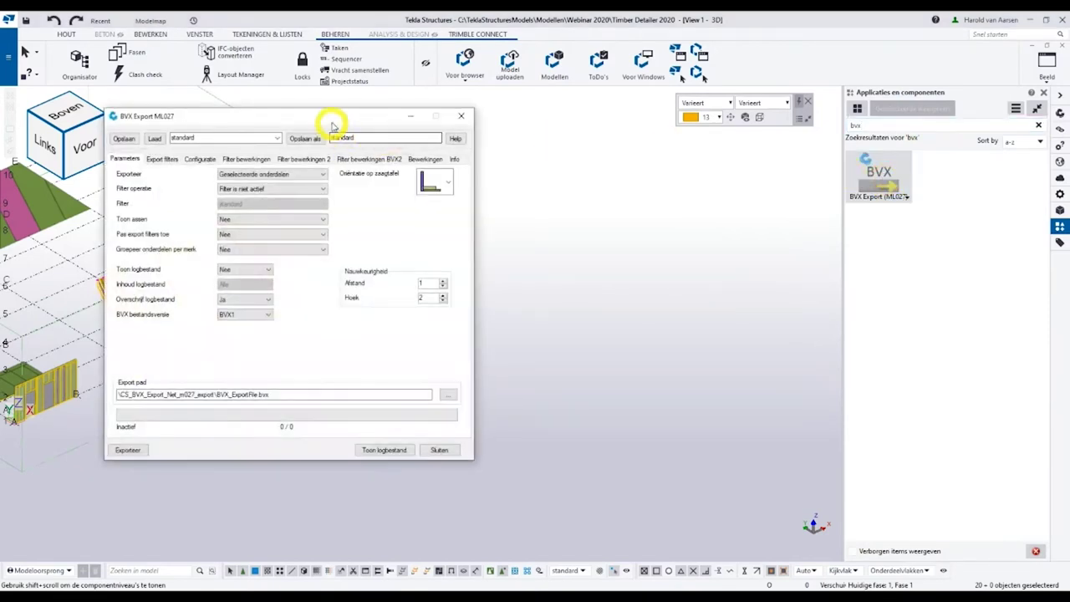
# Export the selected parts to a BVX1 file and open the CS_BVX_Export_Net_m027_export folder inside the model folder.
pyautogui.moveTo(329, 112); pyautogui.dragTo(527, 109)
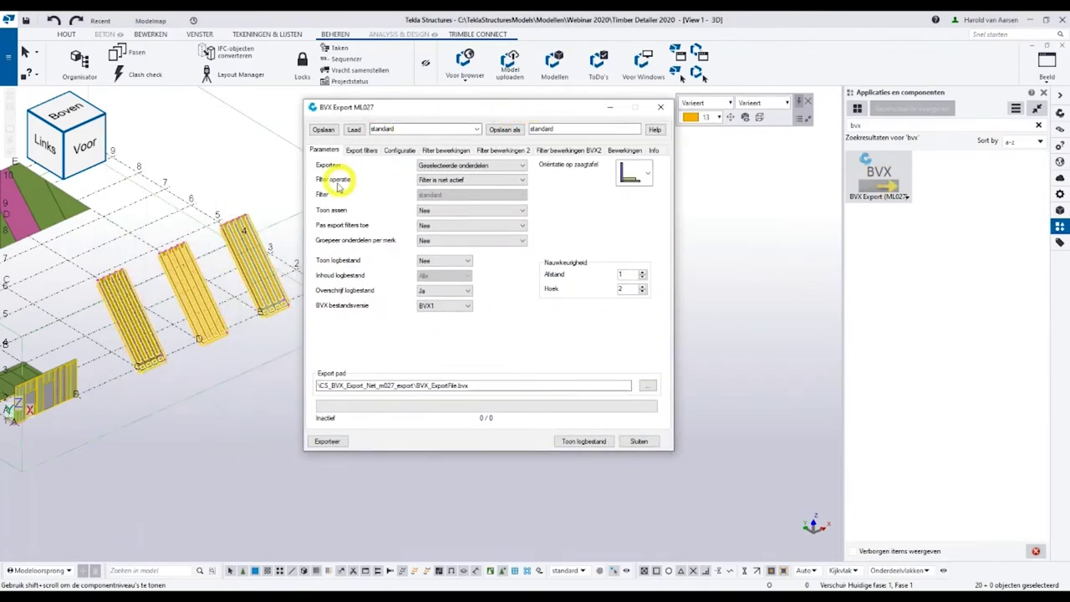
pyautogui.click(331, 443)
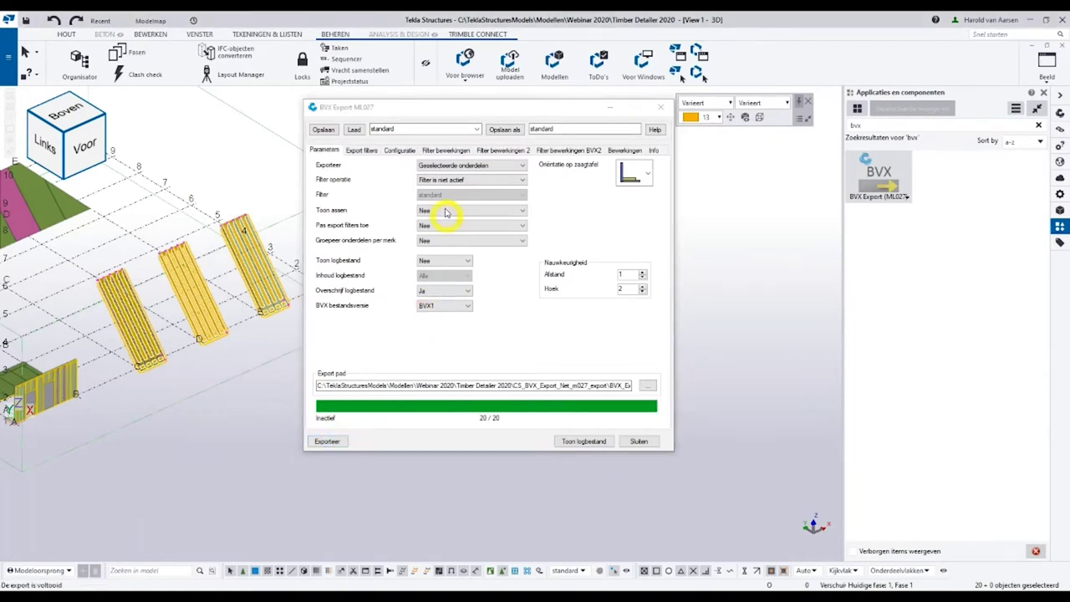
pyautogui.click(11, 67)
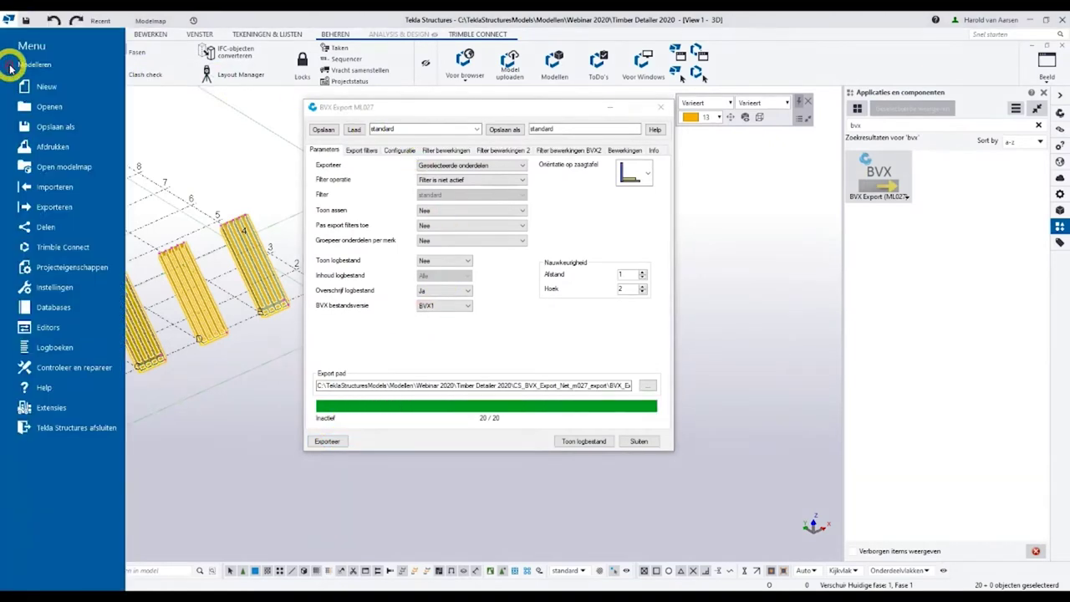
pyautogui.click(72, 171)
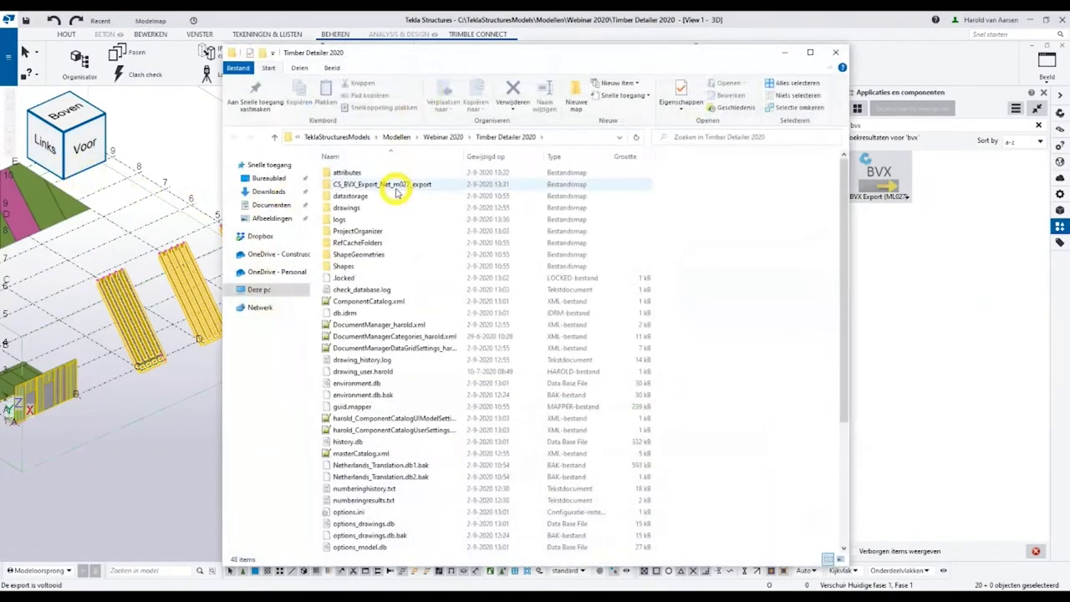
pyautogui.doubleClick(396, 185)
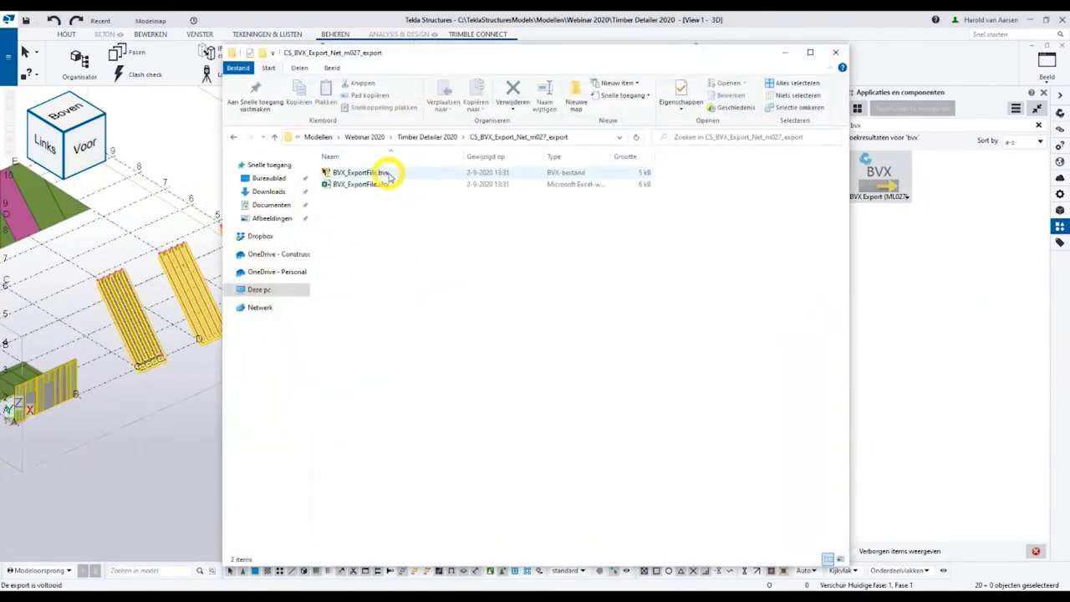
# Open BVX_ExportFile.bvx in Hundegger SC 3, overwriting the existing building plan.
pyautogui.click(387, 173)
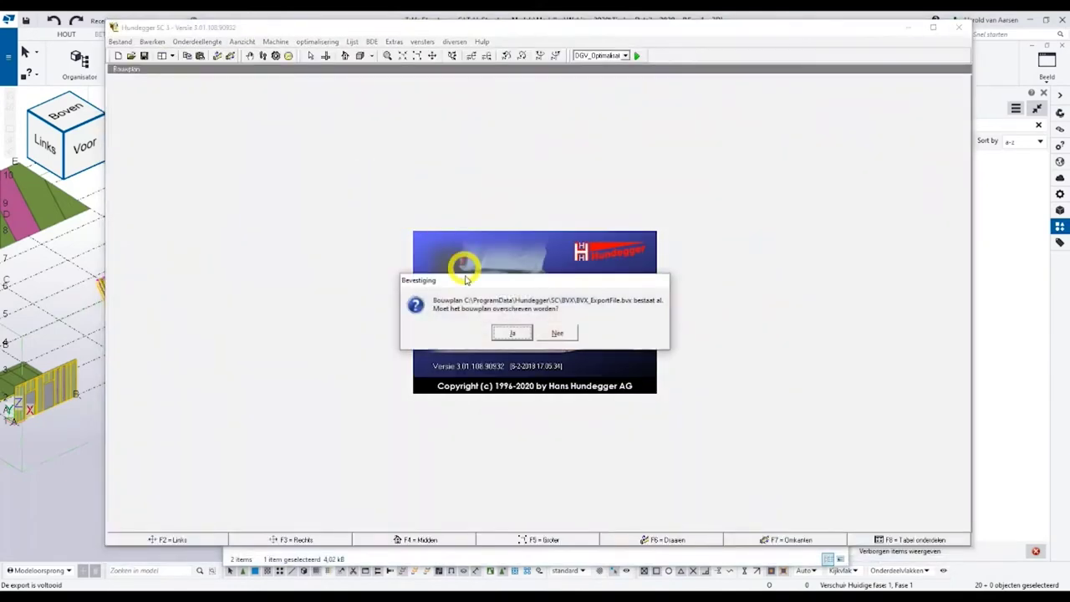
pyautogui.click(513, 332)
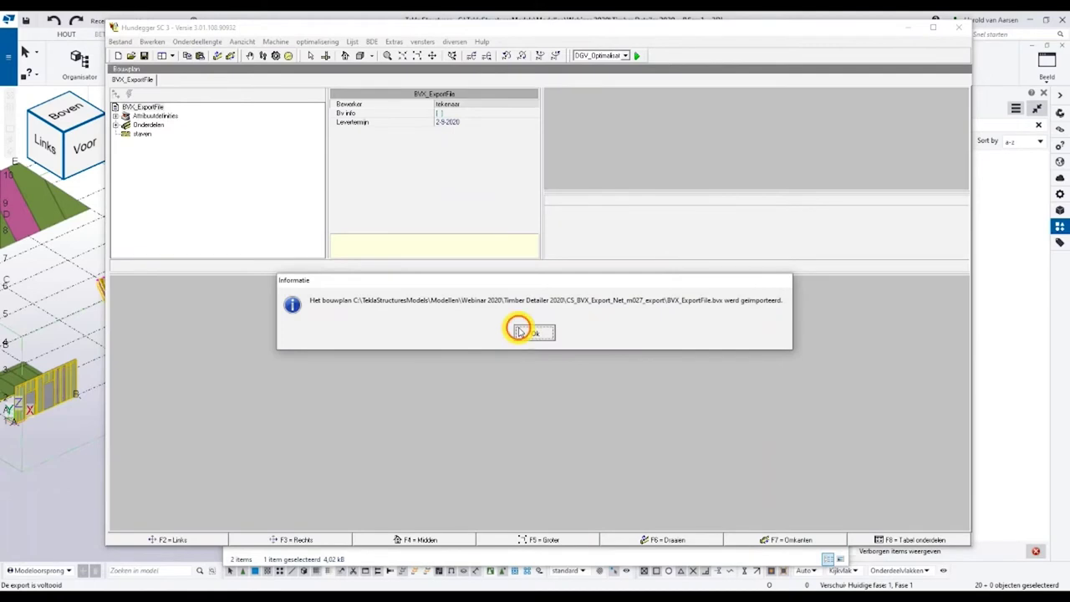
pyautogui.click(518, 331)
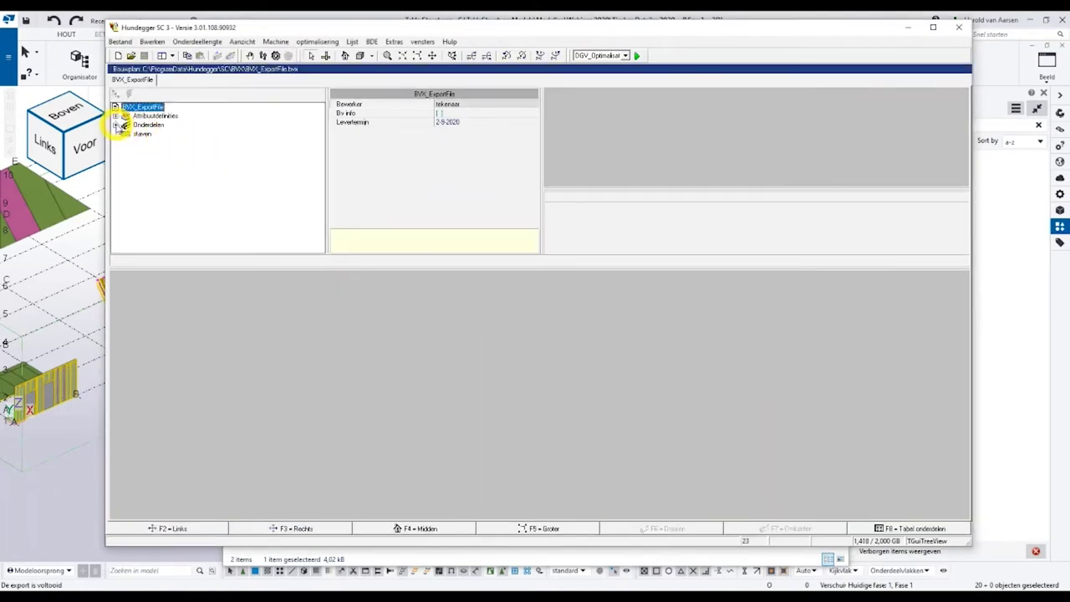
# Inspect imported part 00001 H46 in the Onderdelen tree, and close Hundegger and the export folder.
pyautogui.click(116, 125)
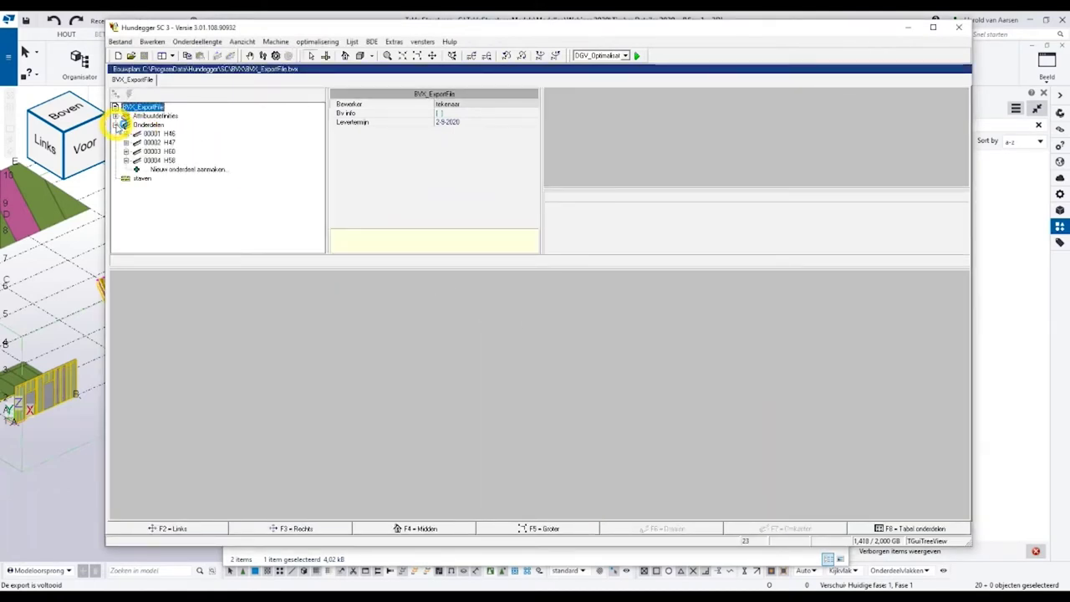
pyautogui.click(158, 134)
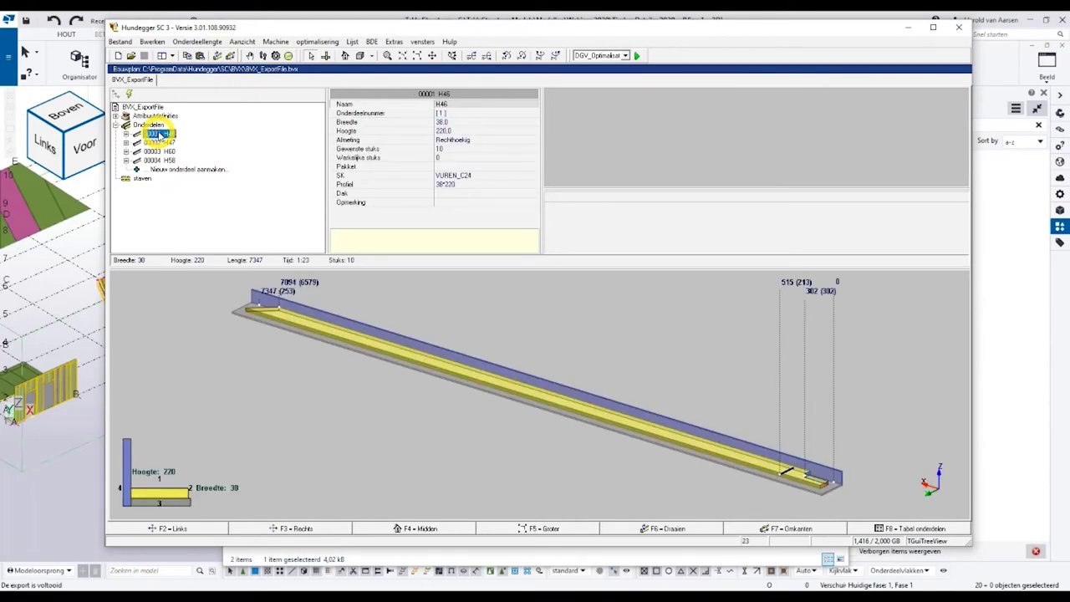
pyautogui.click(960, 30)
pyautogui.click(838, 49)
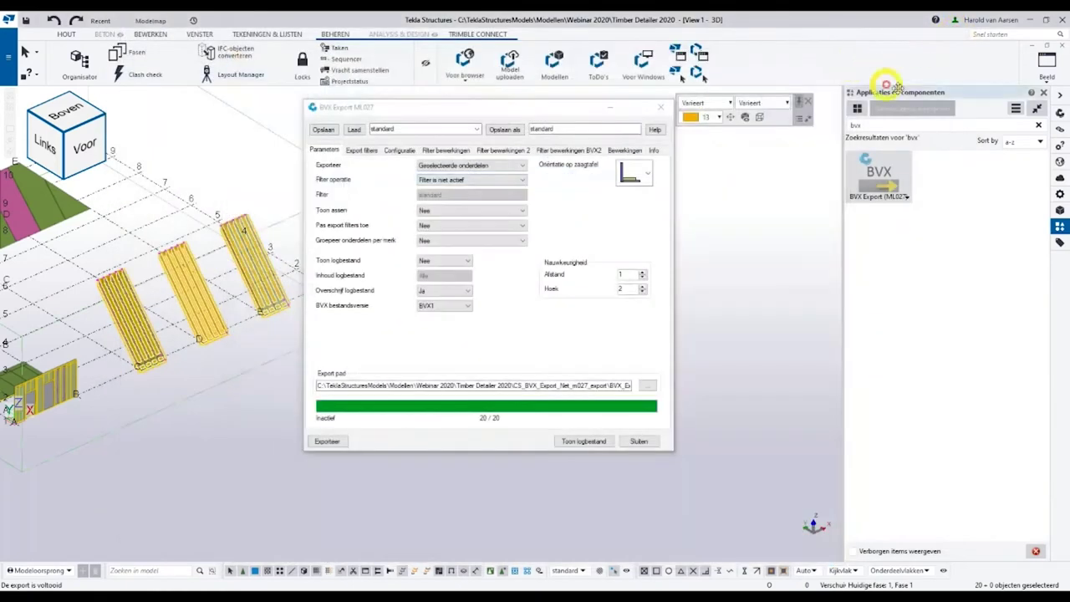
# Search the applications and components for 112 and open Reporting (ML112 TS2017).
pyautogui.click(1039, 124)
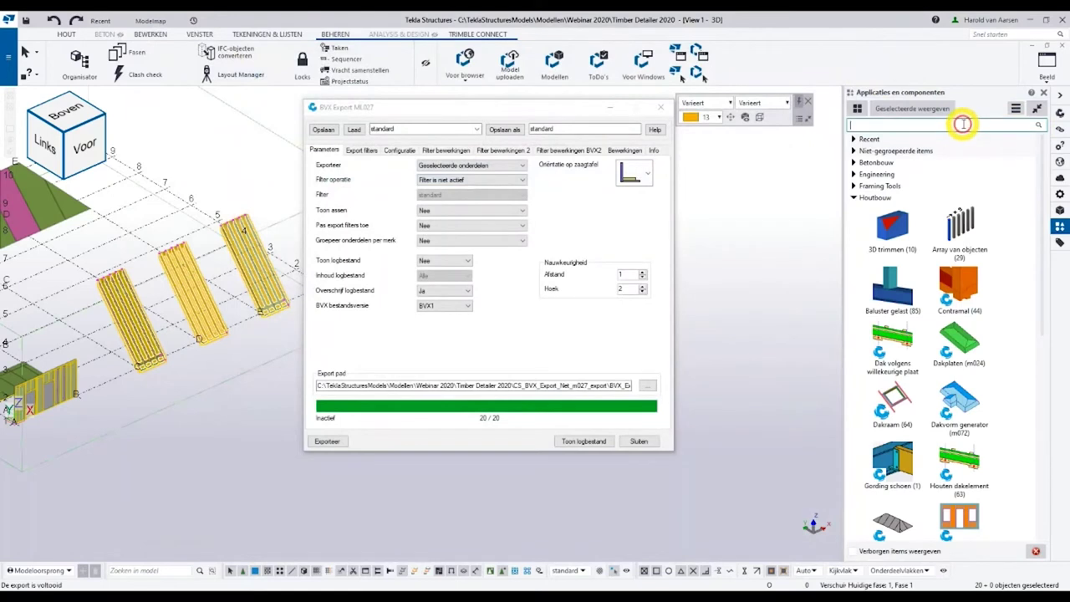
pyautogui.write('112')
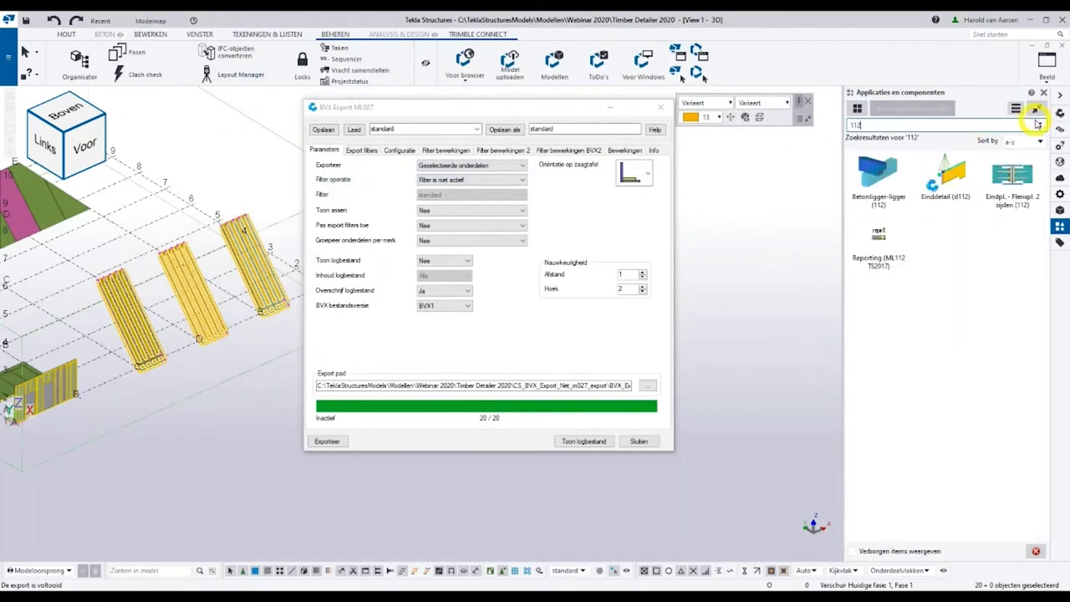
pyautogui.click(879, 241)
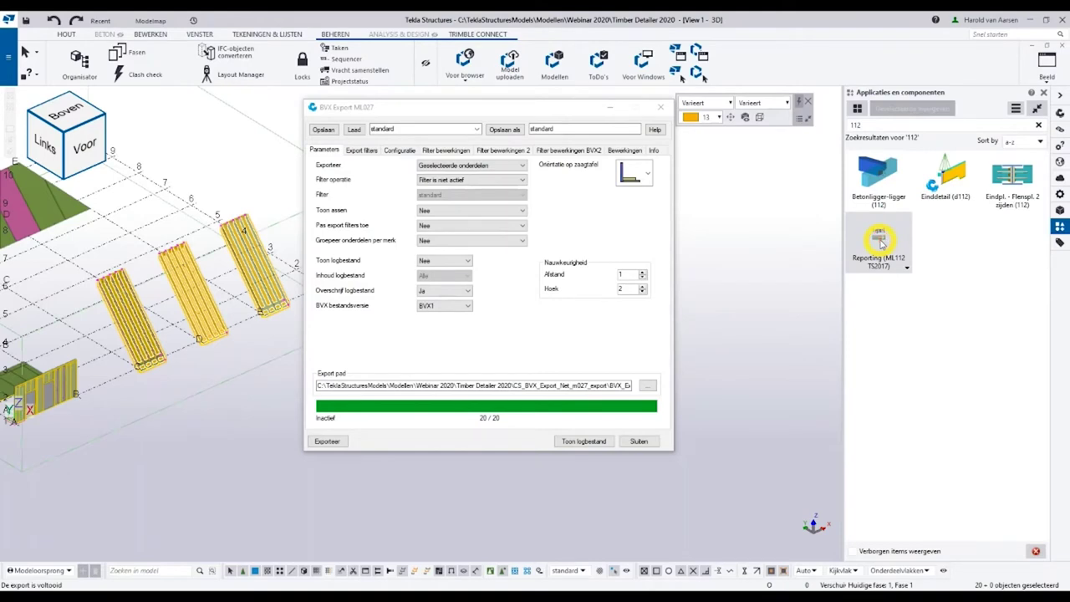
pyautogui.doubleClick(880, 241)
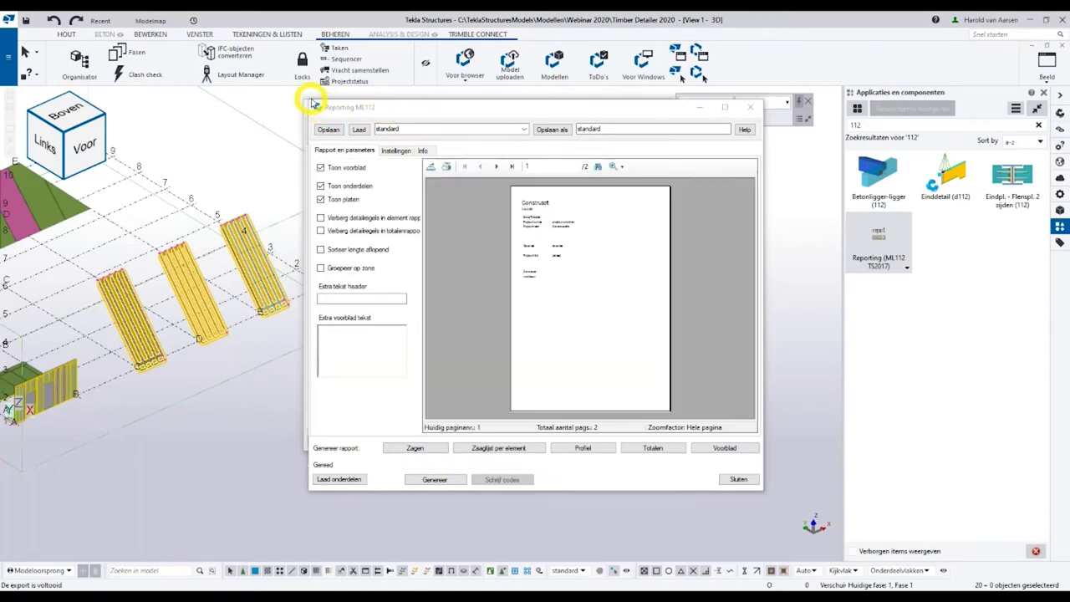
# Maximize the Reporting ML112 window and set the report preview zoom to Paginabreedte.
pyautogui.click(393, 111)
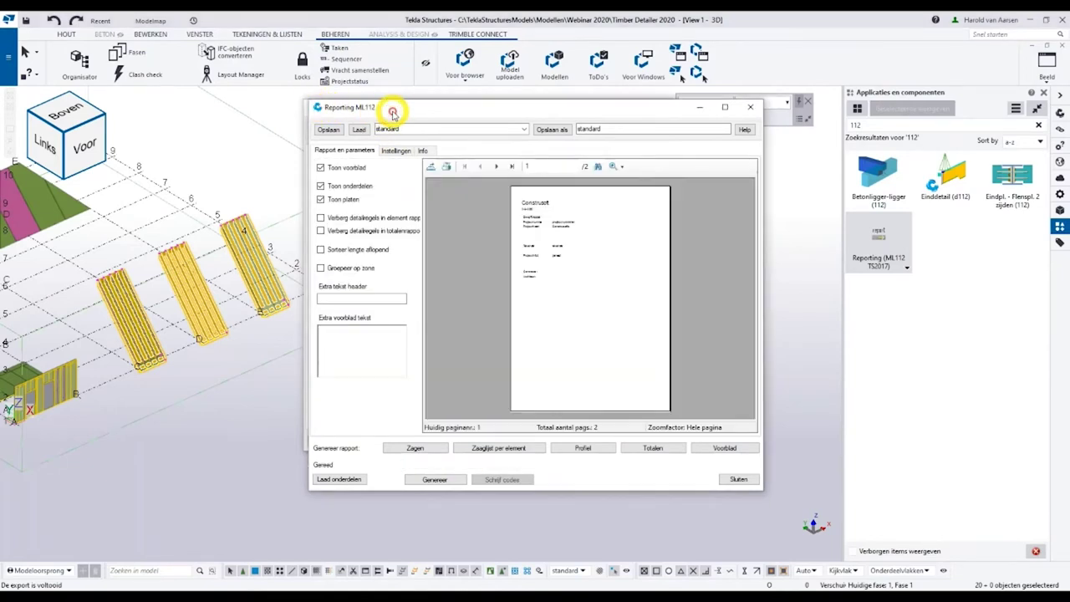
pyautogui.click(726, 107)
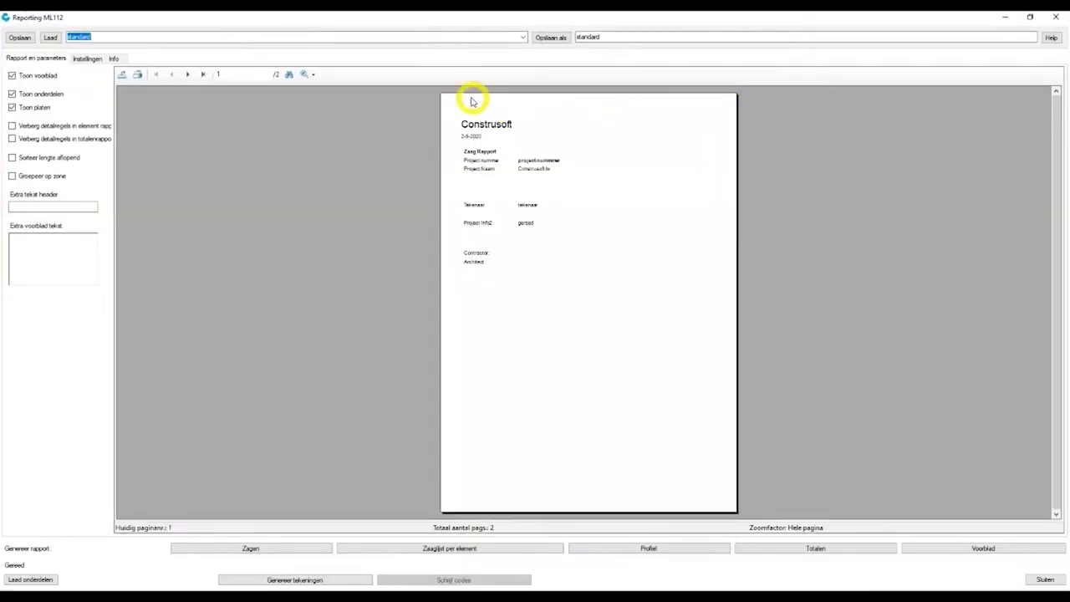
pyautogui.click(306, 75)
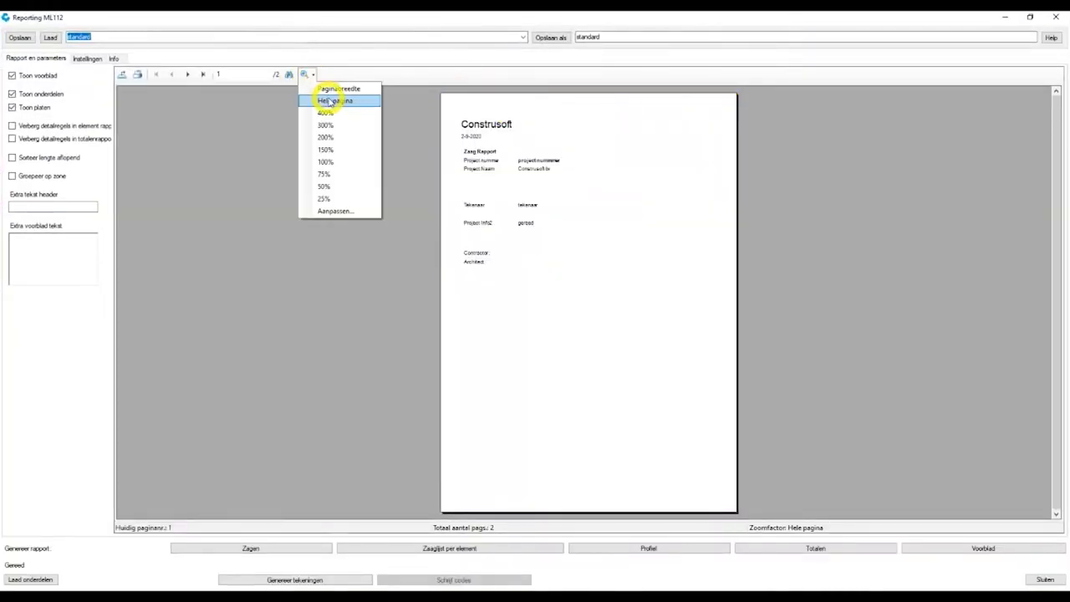
pyautogui.click(328, 89)
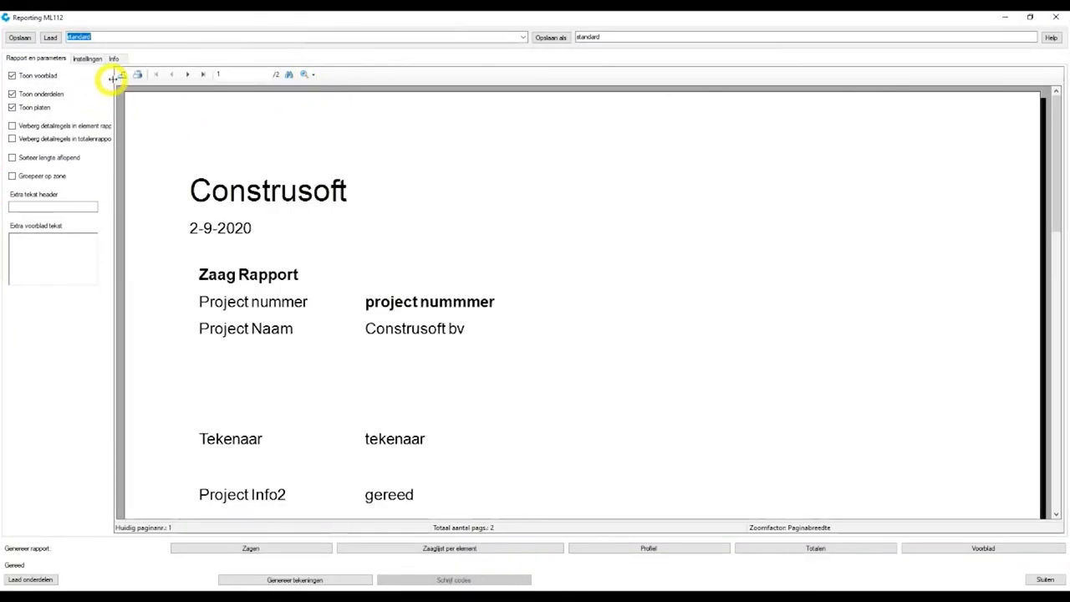
# Examine page 2 of the Zaag Rapport down to its end, checking the part listings and their dimensioned saw-cut drawings.
pyautogui.click(185, 74)
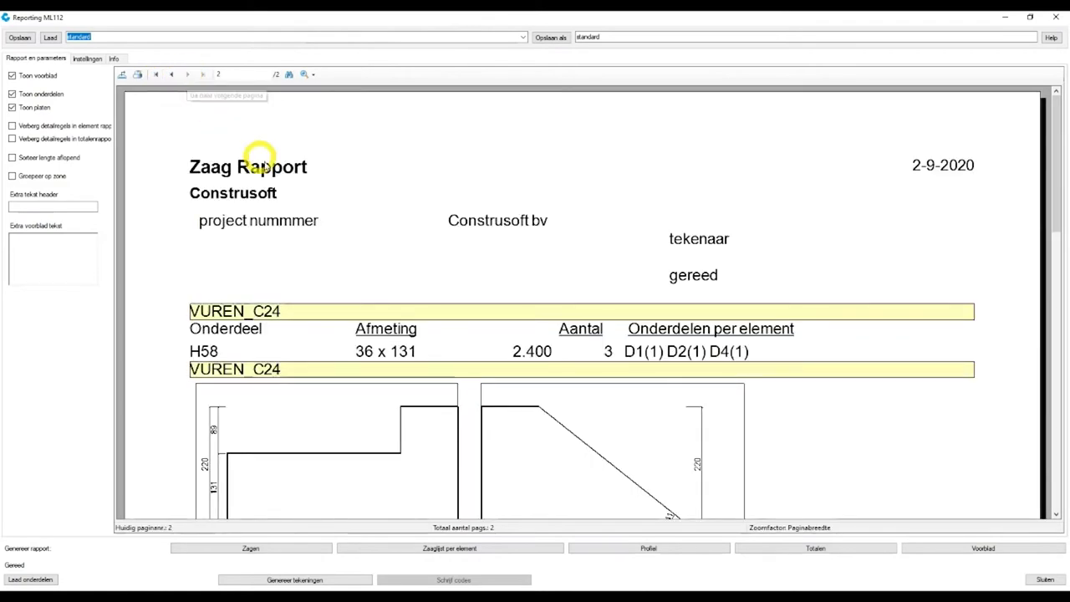
pyautogui.scroll(-3, 280, 167)
pyautogui.scroll(-3, 282, 172)
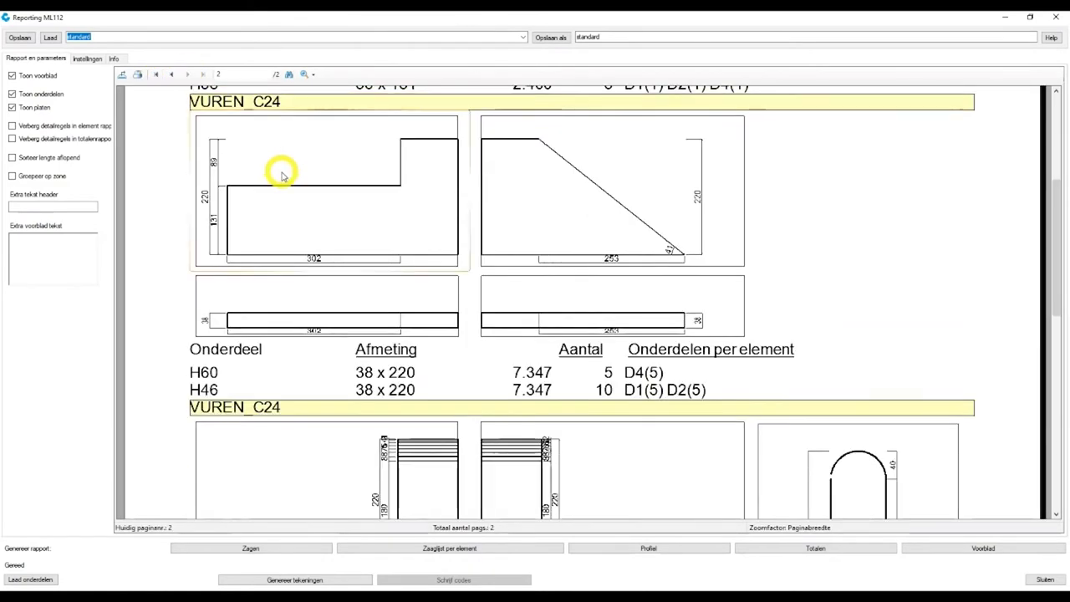
pyautogui.scroll(-3, 282, 176)
pyautogui.scroll(-8, 280, 179)
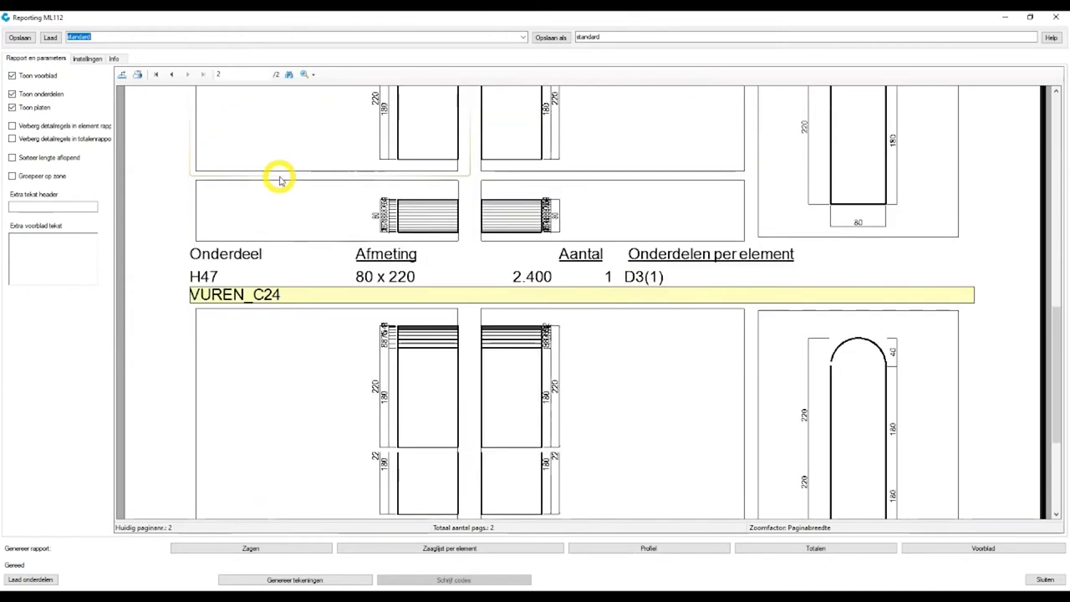
pyautogui.scroll(-2, 277, 186)
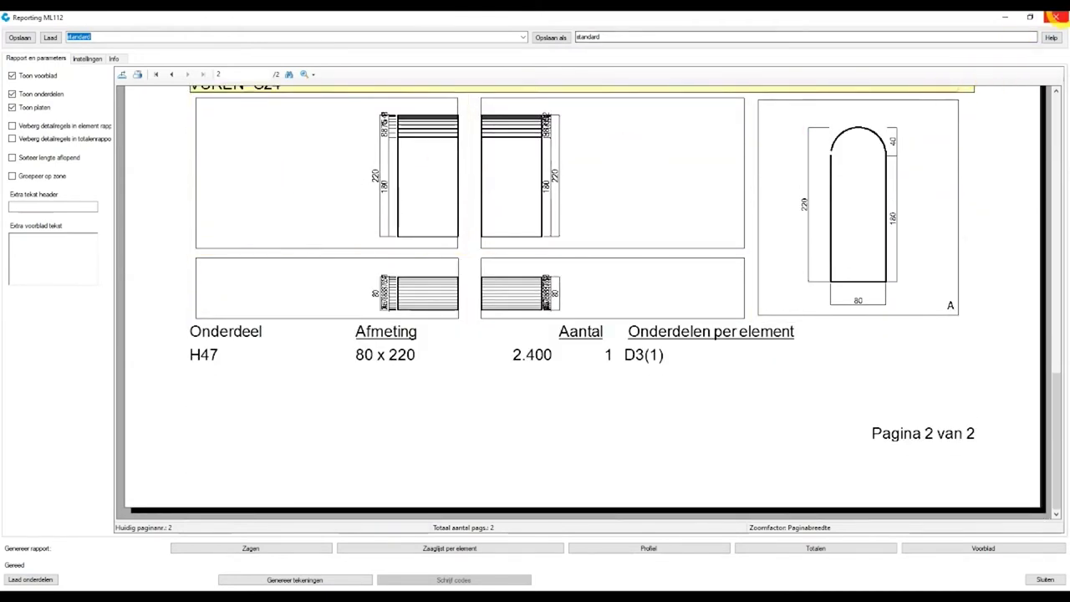
# Close the Reporting ML112 and BVX Export ML027 windows and bring the Organisator back into view.
pyautogui.click(1054, 19)
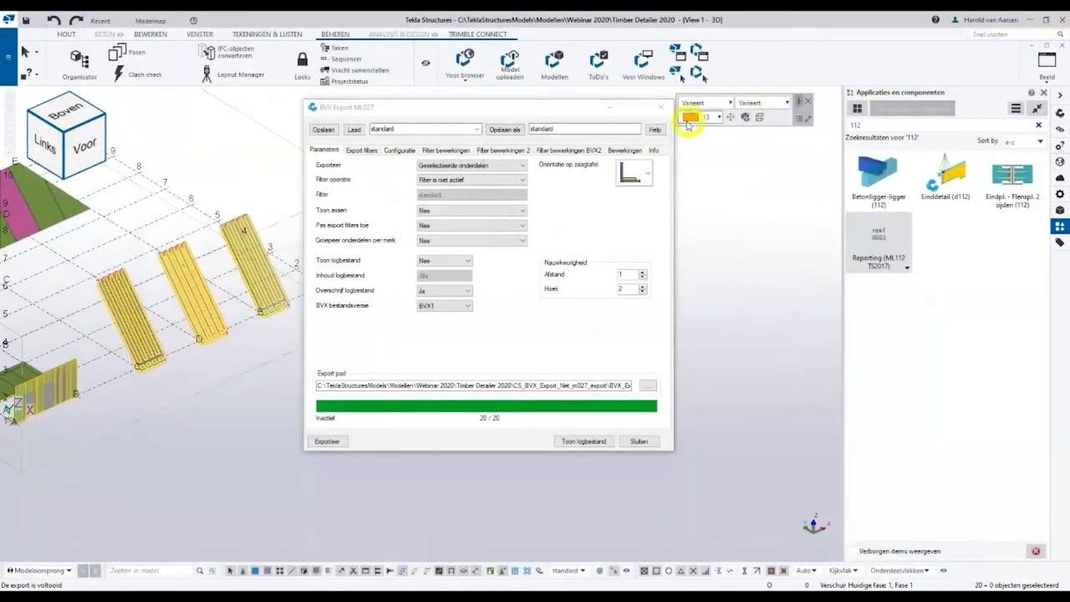
pyautogui.click(661, 110)
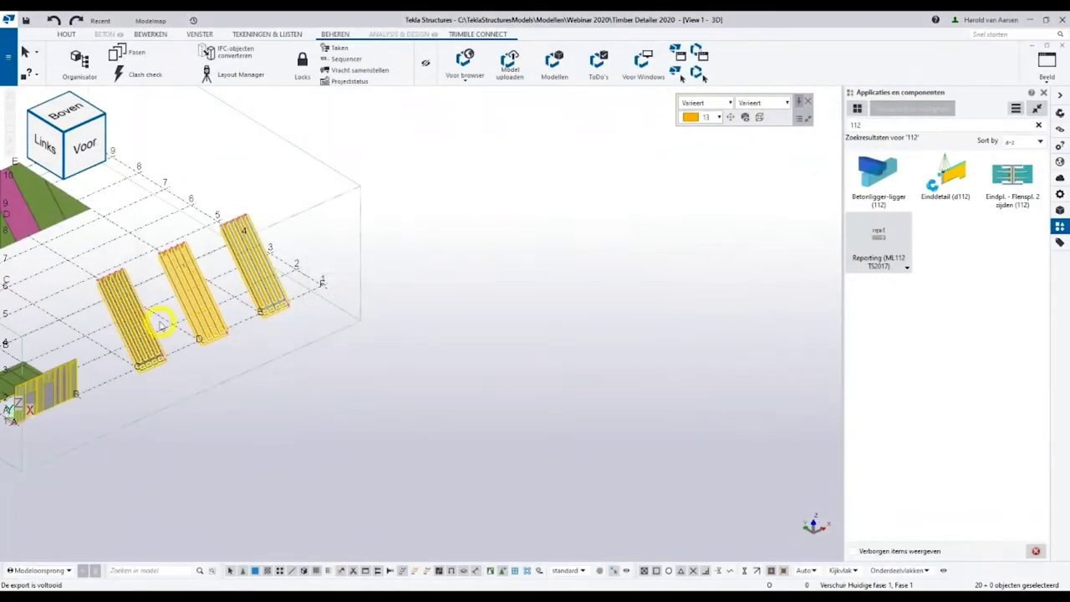
pyautogui.scroll(2, 117, 293)
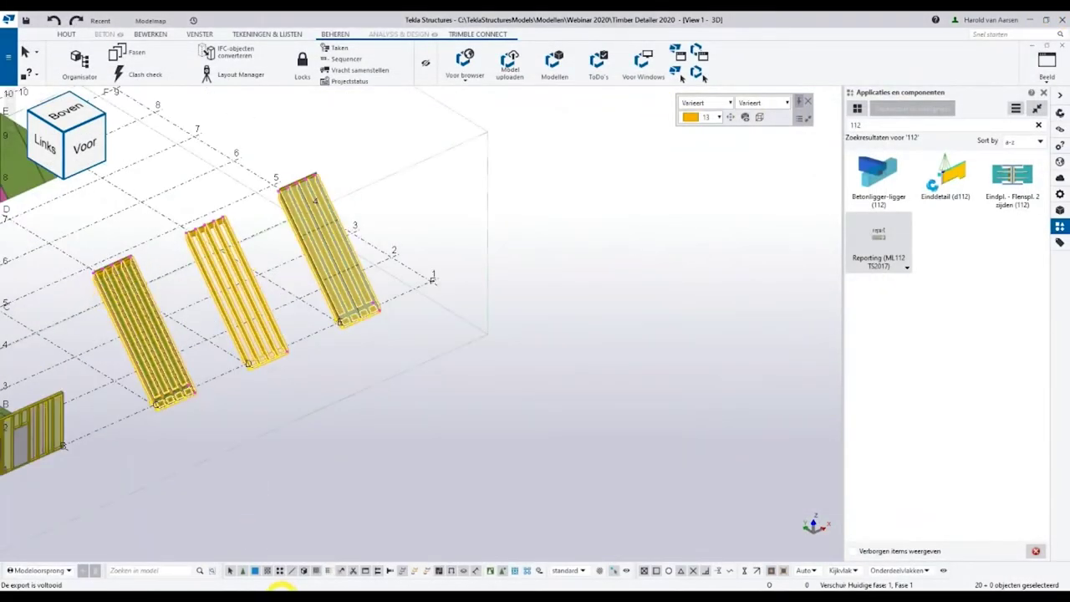
pyautogui.click(284, 590)
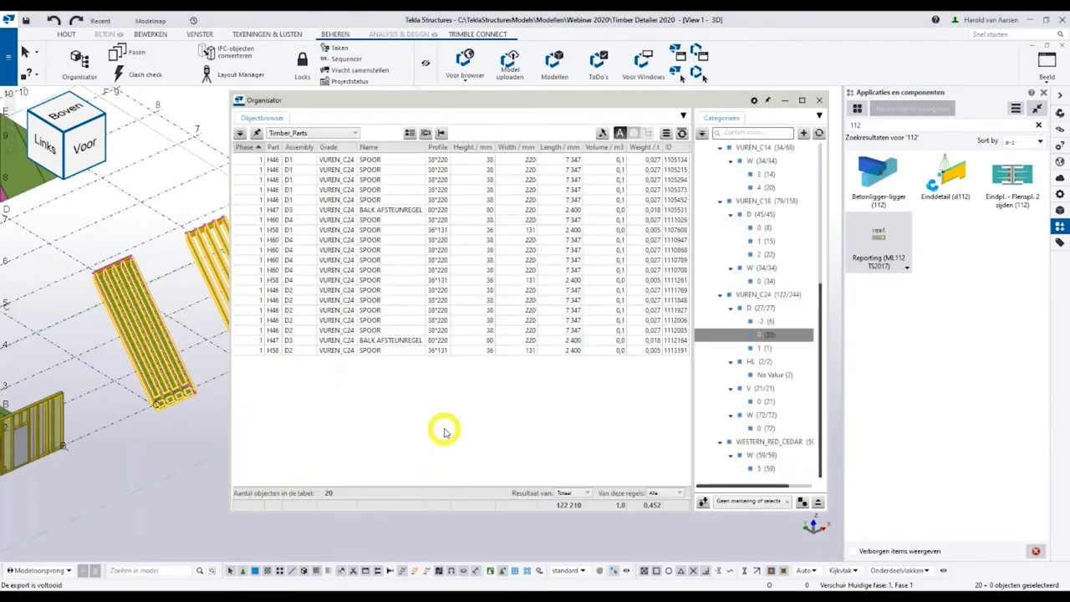